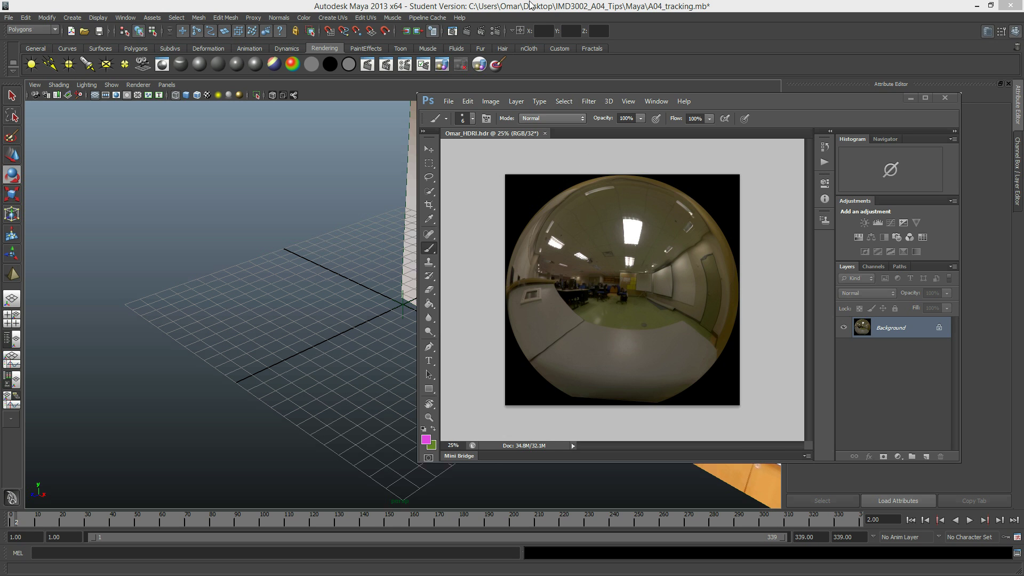
# Step: Close the HDRI chrome-ball image in Photoshop to bring back the Maya tracking scene
pyautogui.click(511, 89)
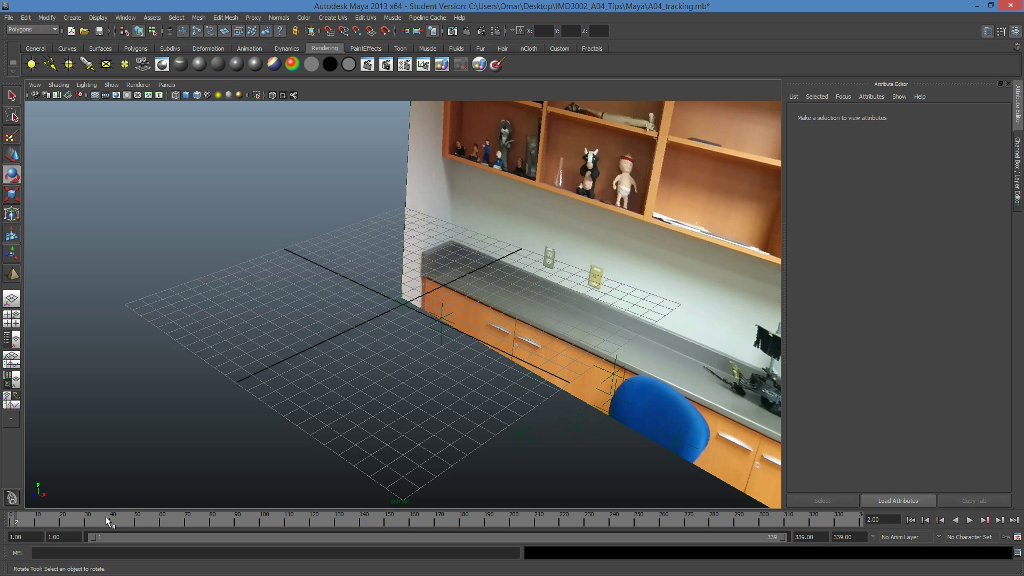
# Step: Play the tracked tabletop footage, scrub the timeline, then return to frame 1
pyautogui.hotkey('alt', 'v')
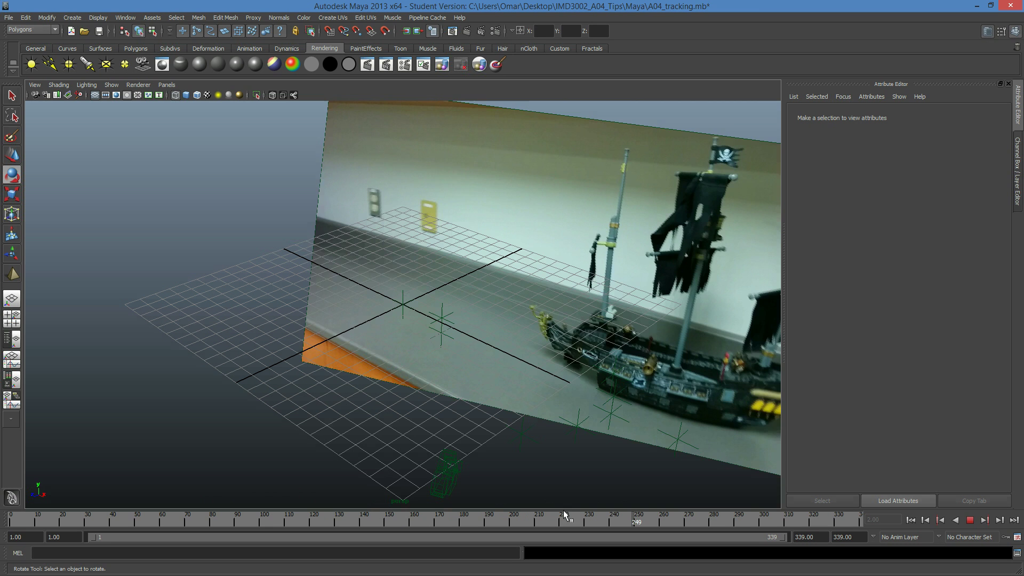
pyautogui.moveTo(563, 514); pyautogui.dragTo(520, 514)
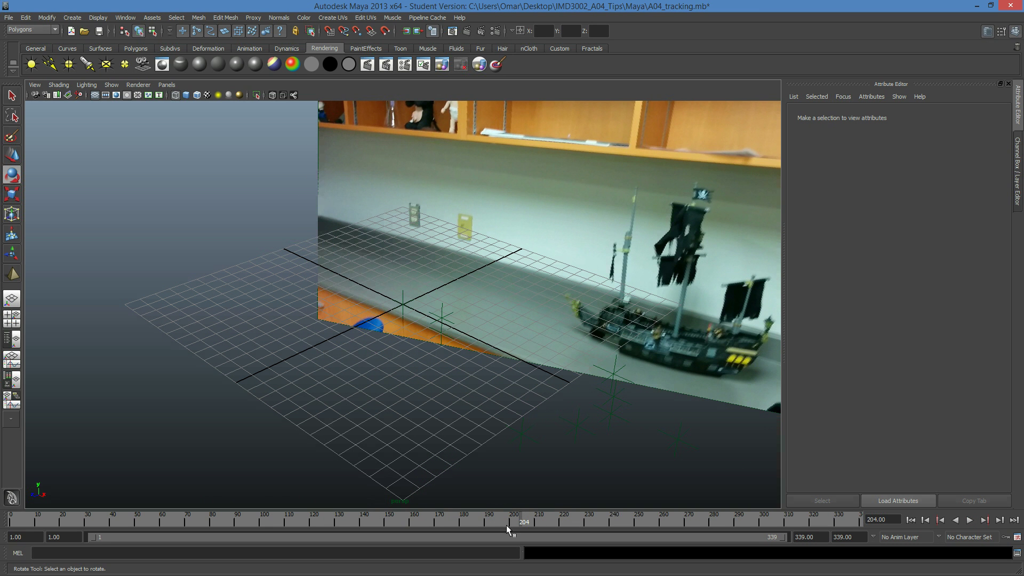
pyautogui.hotkey('alt', 'v')
pyautogui.hotkey('alt', 'shift', 'v')
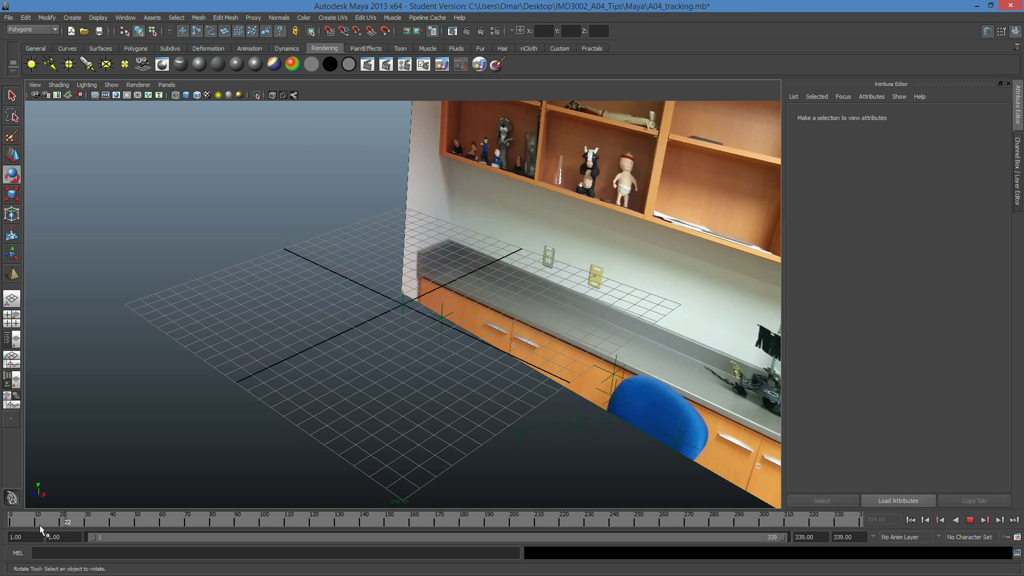
pyautogui.moveTo(40, 525); pyautogui.dragTo(11, 524)
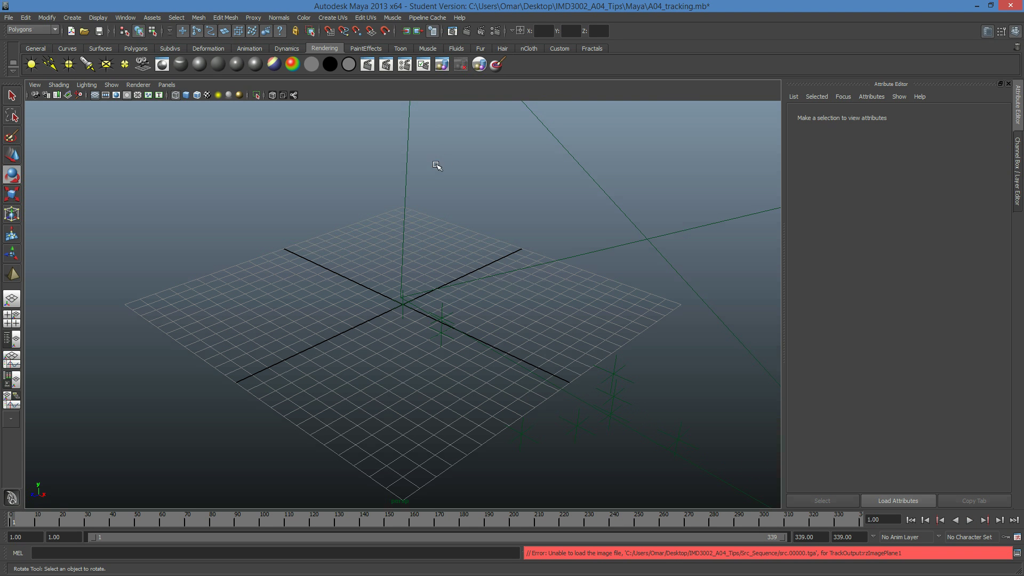
# Step: Select the camera's image plane rzImagePlane1 and play the footage to frame 5
pyautogui.click(343, 208)
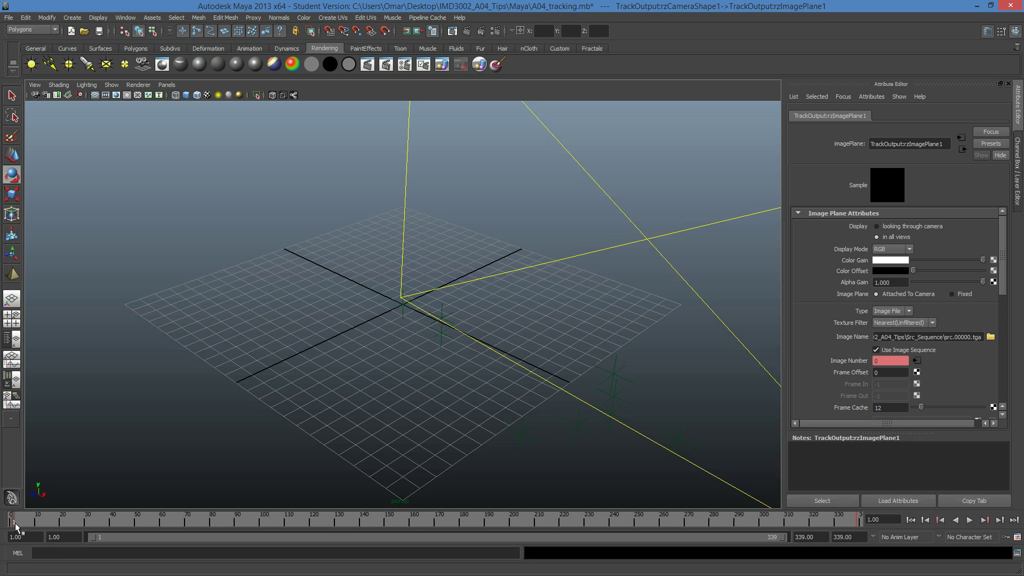
pyautogui.hotkey('alt', 'v')
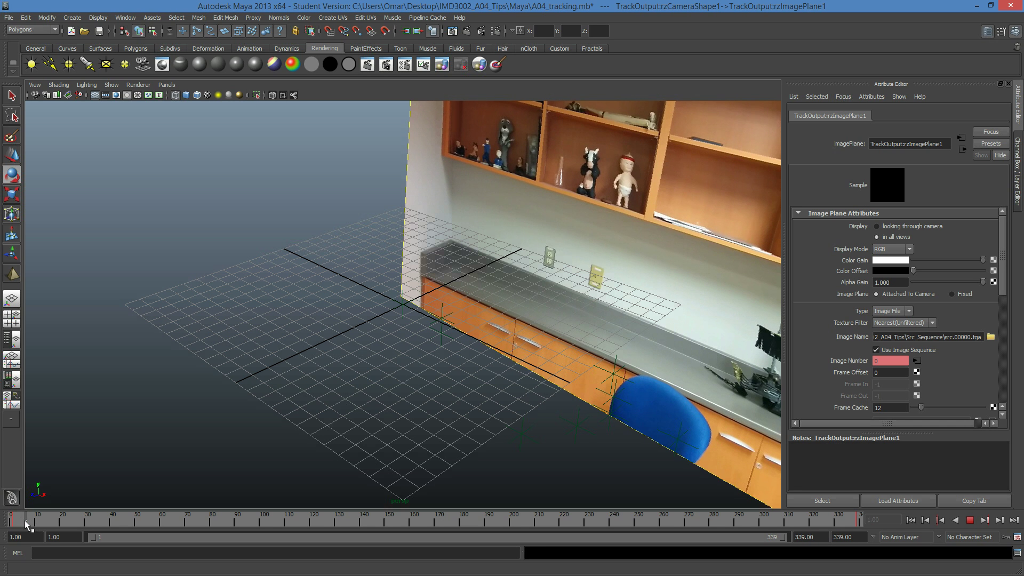
pyautogui.hotkey('alt', 'v')
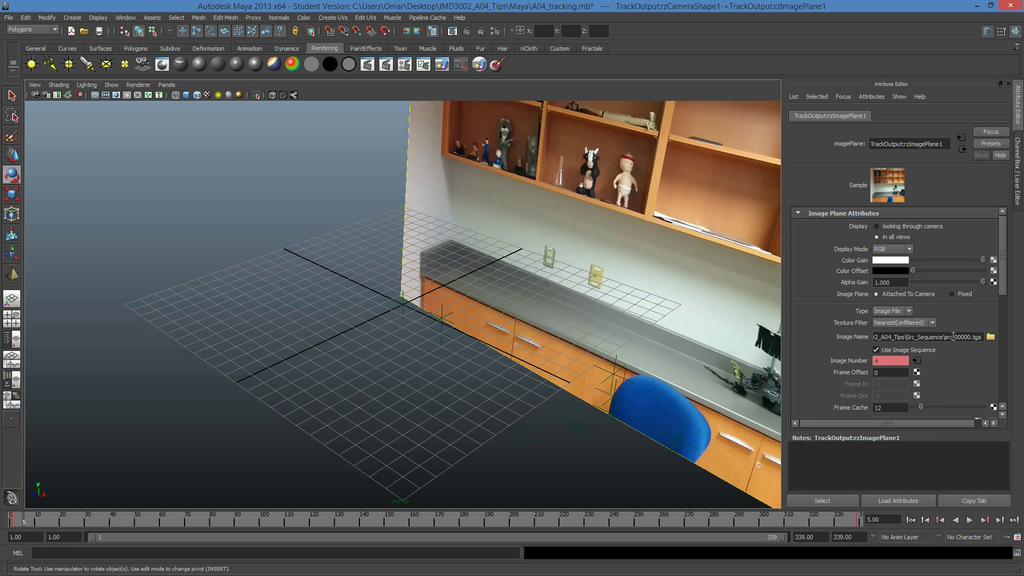
# Step: Inspect the frame number, leading zeros and extension in the image plane's Image Name field
pyautogui.moveTo(953, 337); pyautogui.dragTo(975, 336)
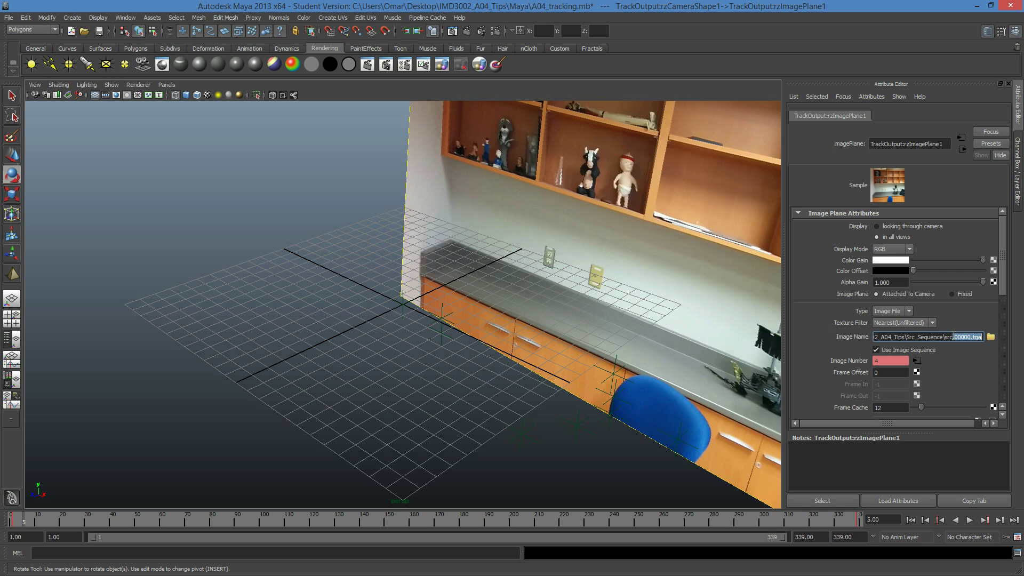
pyautogui.moveTo(955, 336); pyautogui.dragTo(964, 336)
pyautogui.doubleClick(975, 336)
pyautogui.click(954, 337)
pyautogui.moveTo(954, 336); pyautogui.dragTo(960, 337)
# Step: Switch to a Three Panes Split Left layout with the Outliner in the top-left pane
pyautogui.click(166, 84)
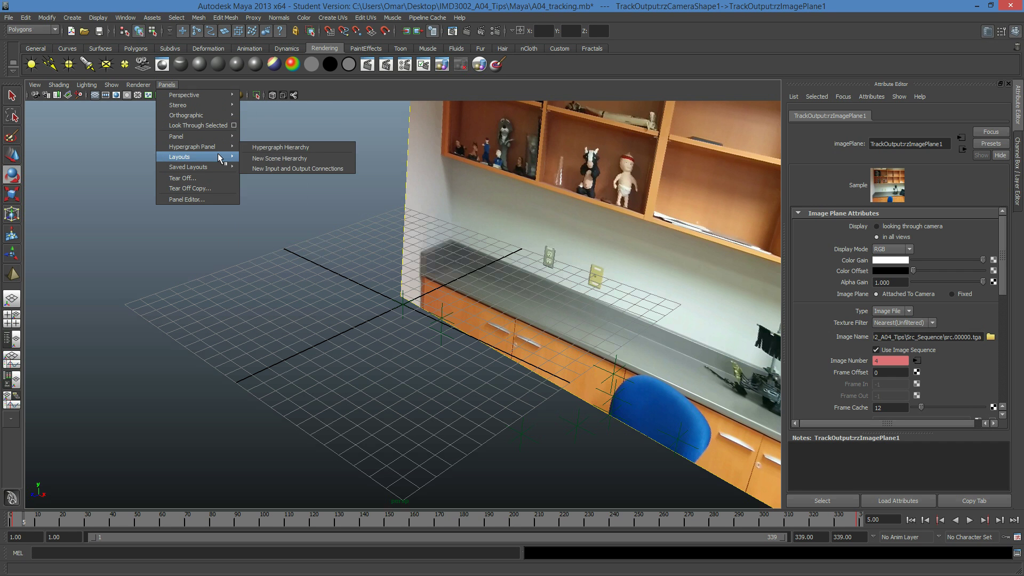
pyautogui.moveTo(223, 157)
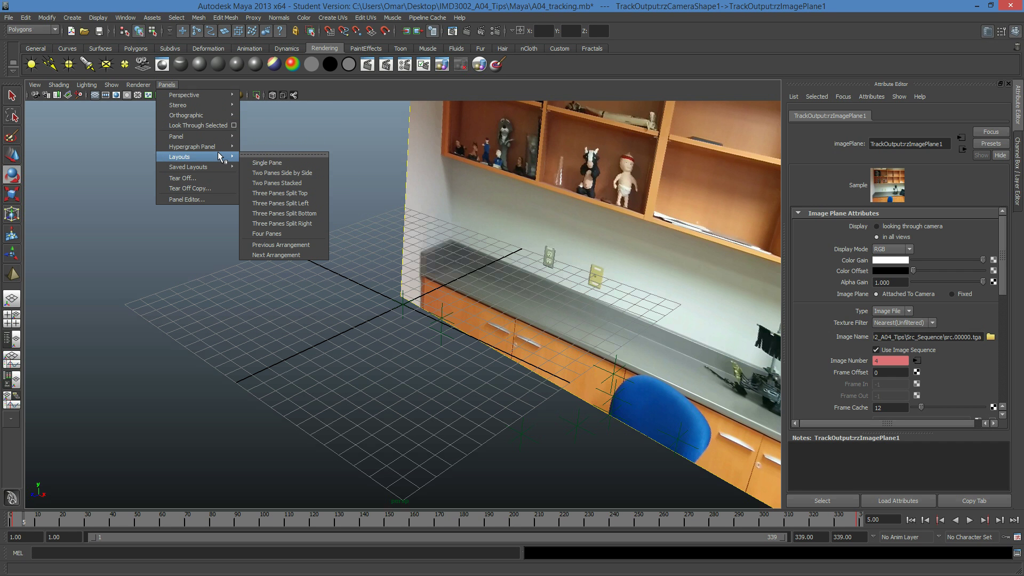
pyautogui.click(286, 204)
pyautogui.click(170, 87)
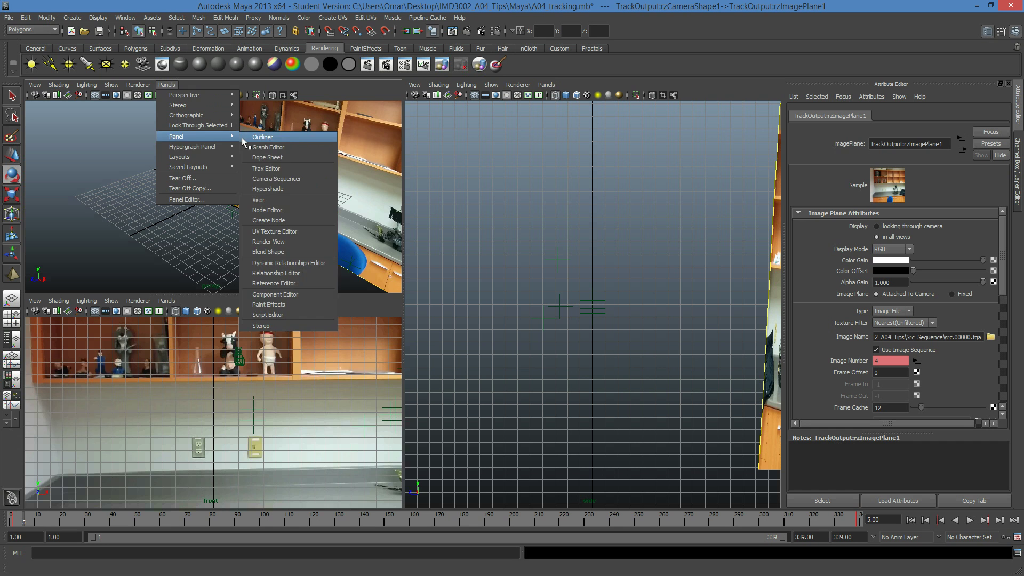
pyautogui.click(247, 140)
# Step: Show TrackOutput:rzCamera1 in the lower pane and the persp camera in the right pane
pyautogui.click(167, 301)
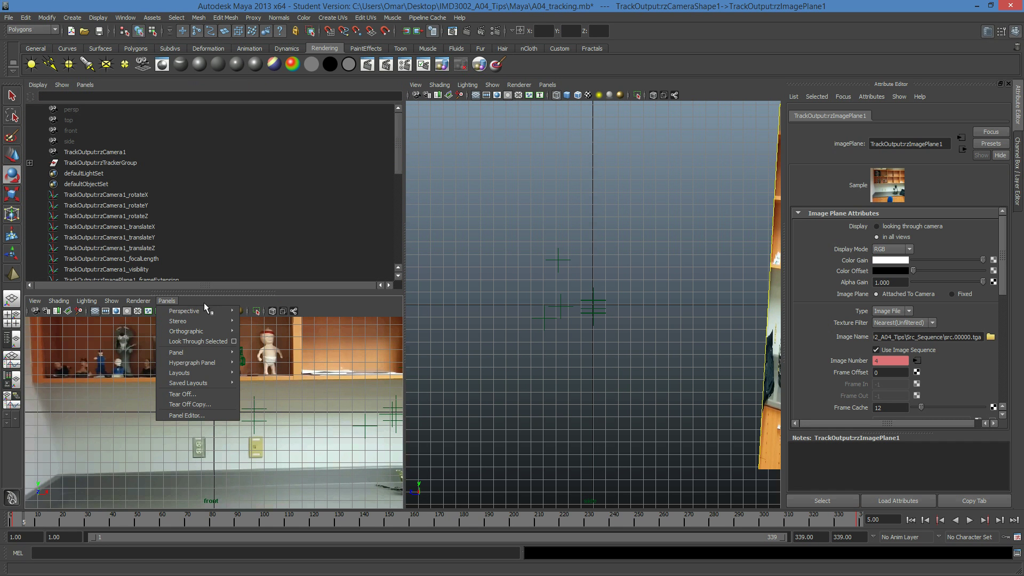
pyautogui.moveTo(214, 311)
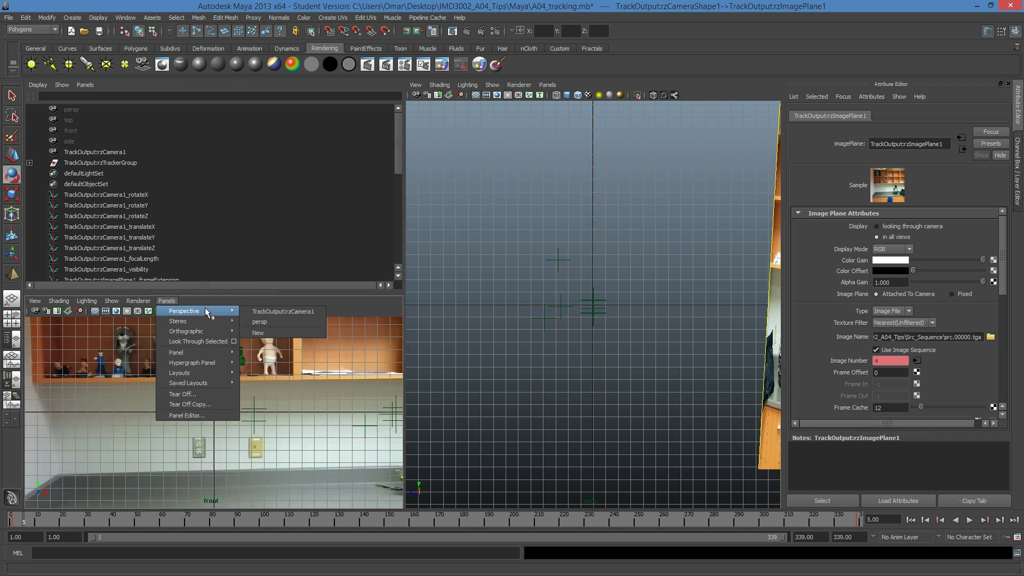
pyautogui.click(261, 312)
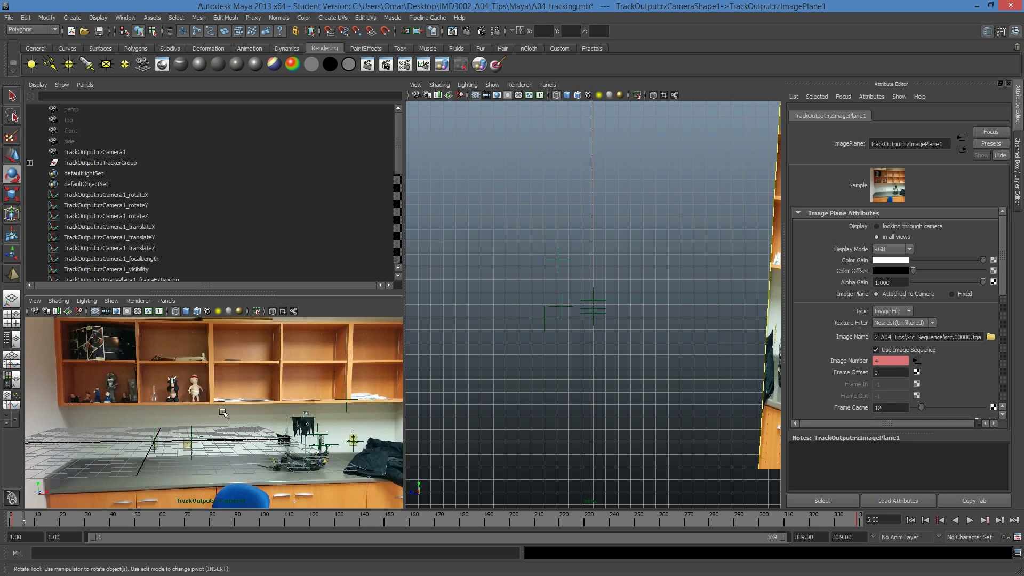
pyautogui.click(548, 84)
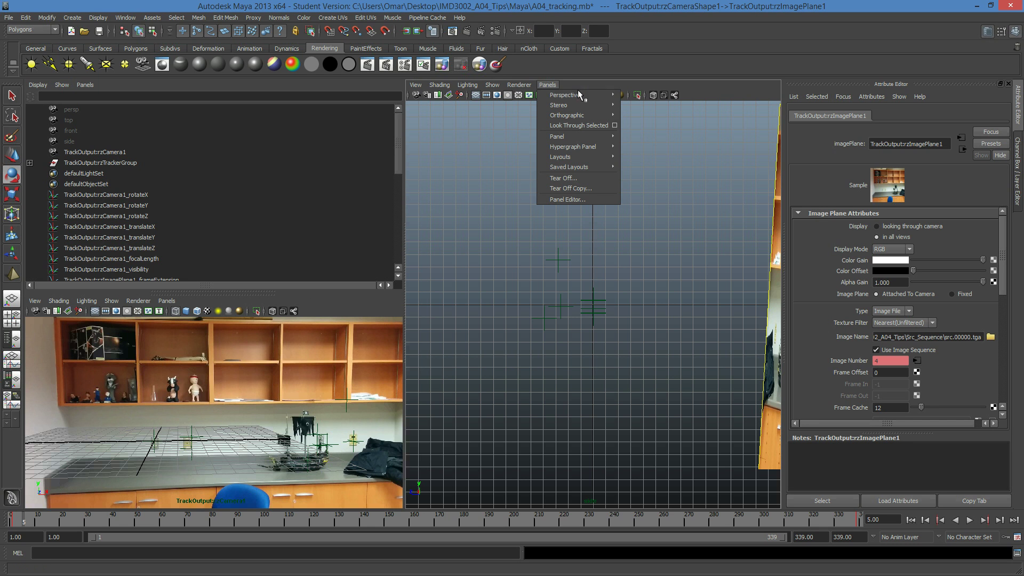
pyautogui.moveTo(578, 91)
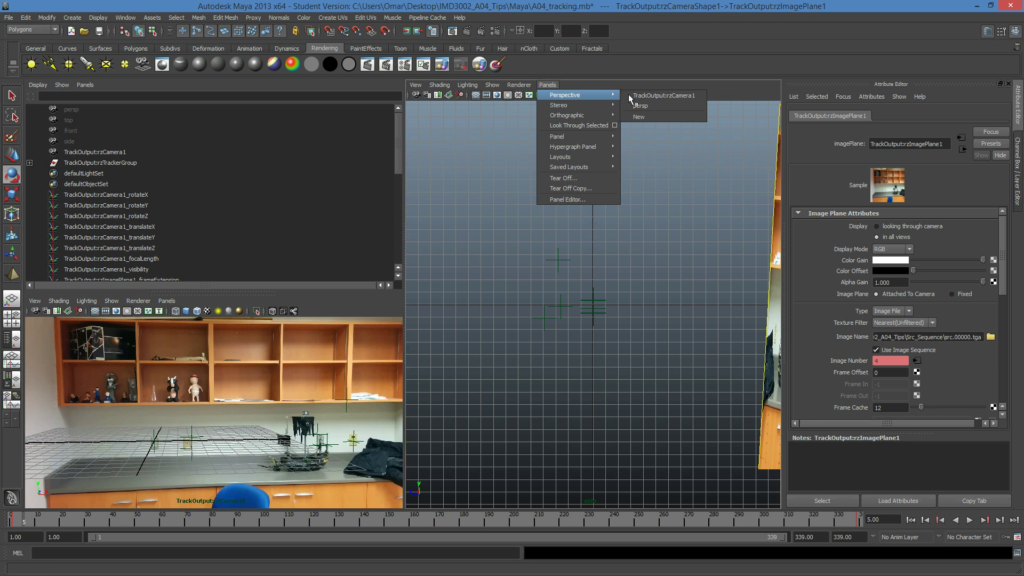
pyautogui.click(673, 105)
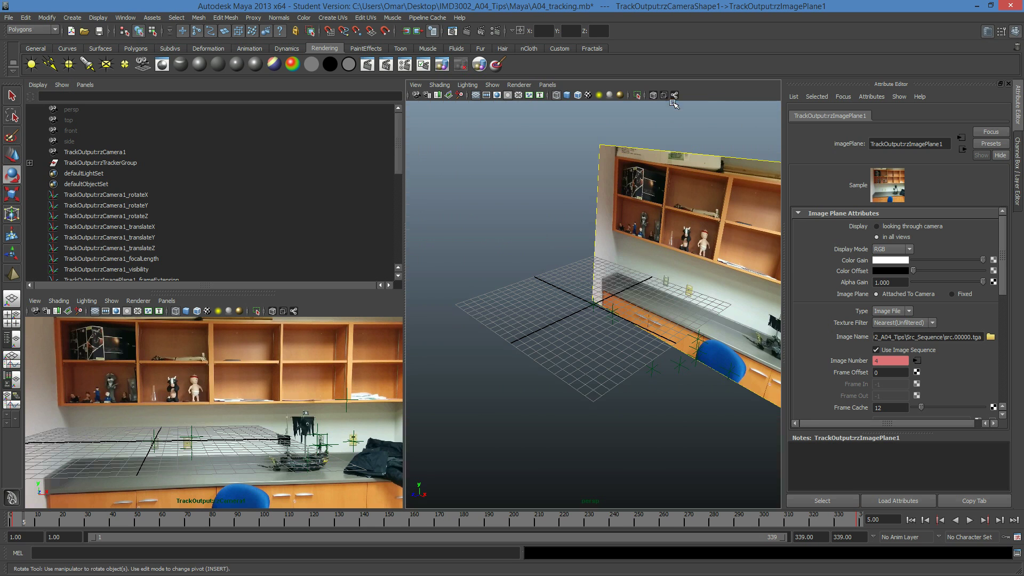
# Step: Turn on Film Gate, play through the tracked camera, and scrub back to frame 158
pyautogui.click(105, 311)
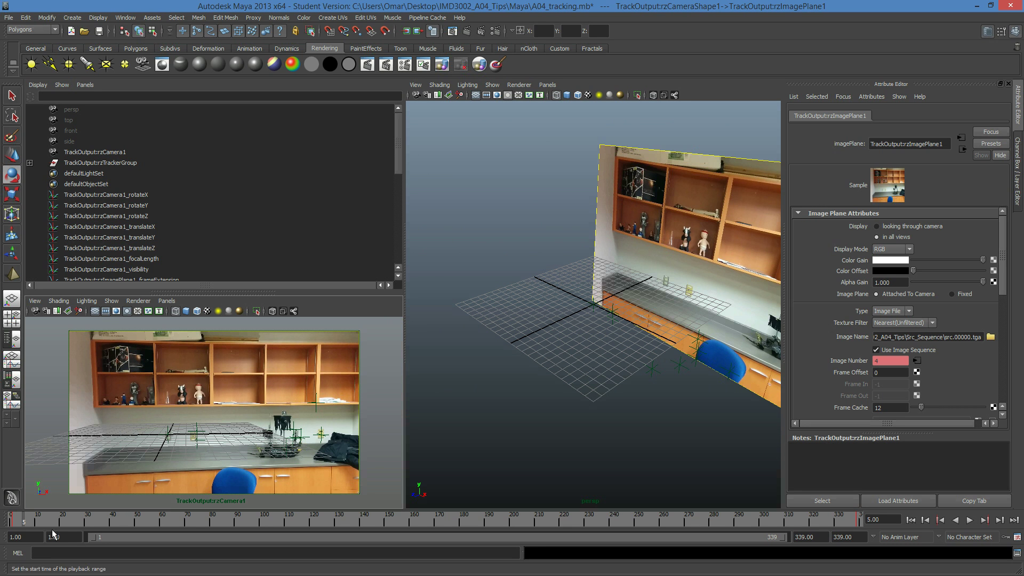
pyautogui.hotkey('alt', 'v')
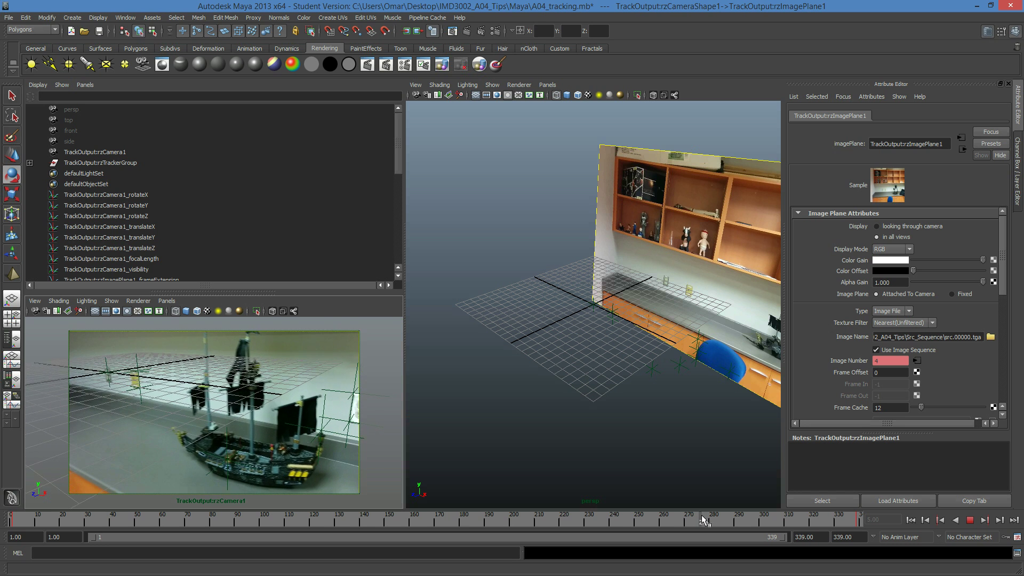
pyautogui.moveTo(713, 521); pyautogui.dragTo(408, 533)
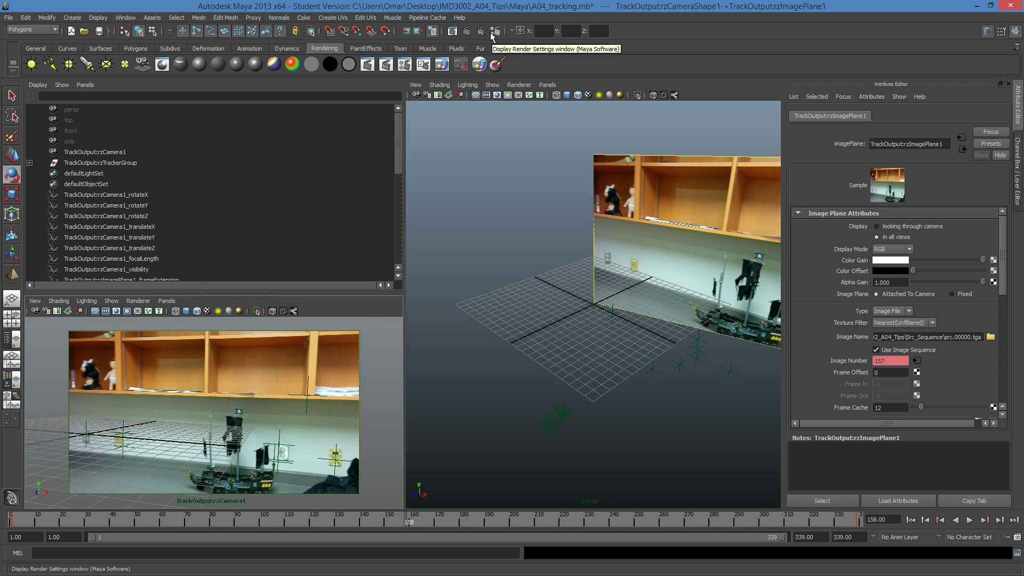
# Step: Set the renderer to mental ray in Render Settings
pyautogui.click(491, 33)
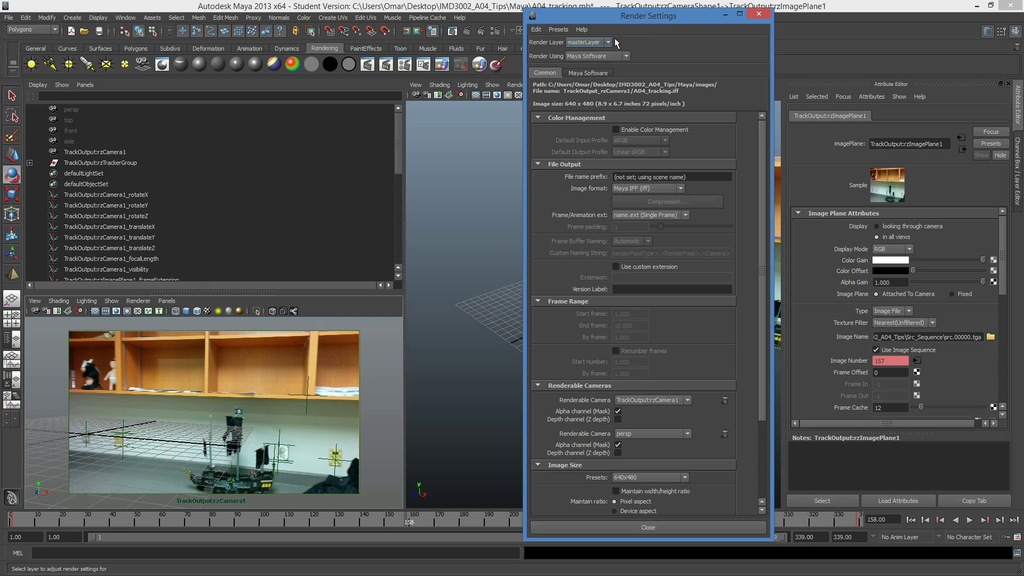
pyautogui.click(604, 56)
pyautogui.click(596, 93)
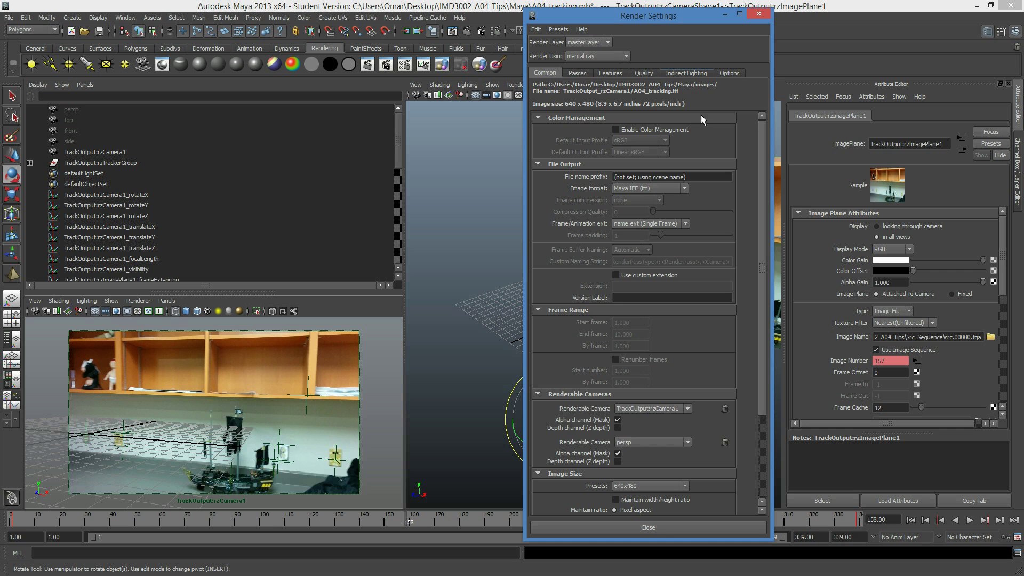
# Step: Create Image Based Lighting under Indirect Lighting and load the Omar_HDRI.hdr image
pyautogui.click(686, 73)
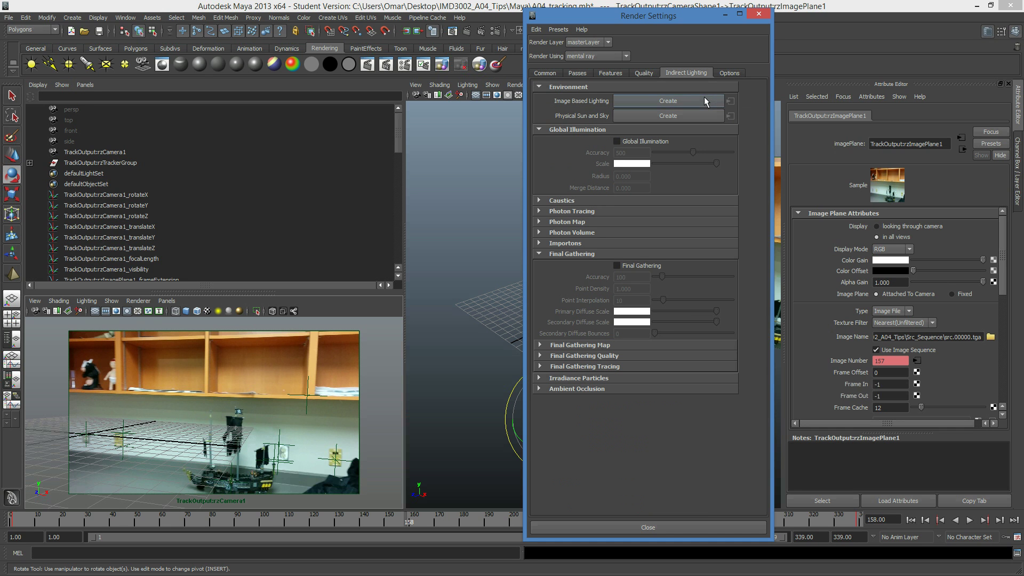
pyautogui.click(704, 101)
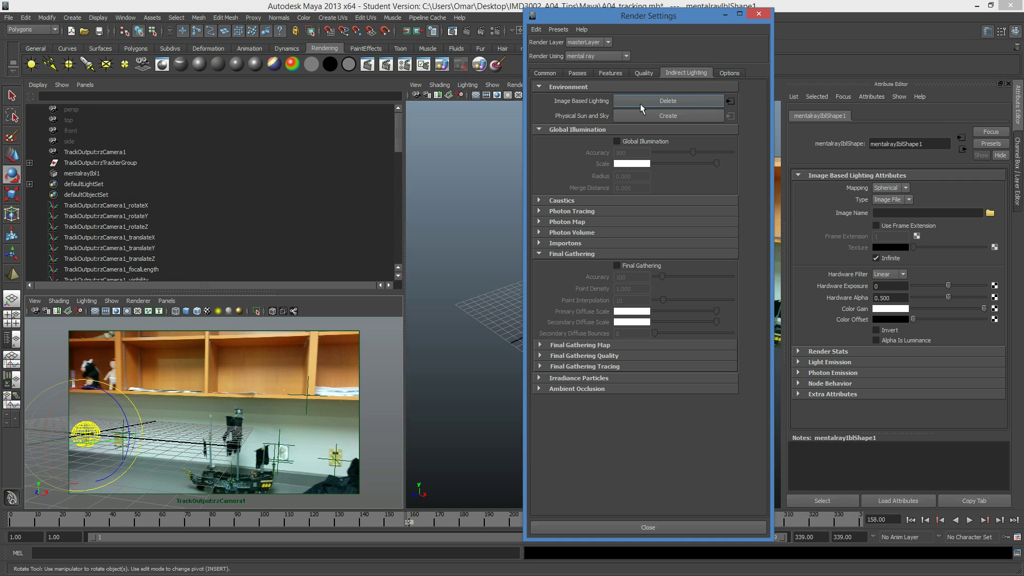
pyautogui.click(991, 214)
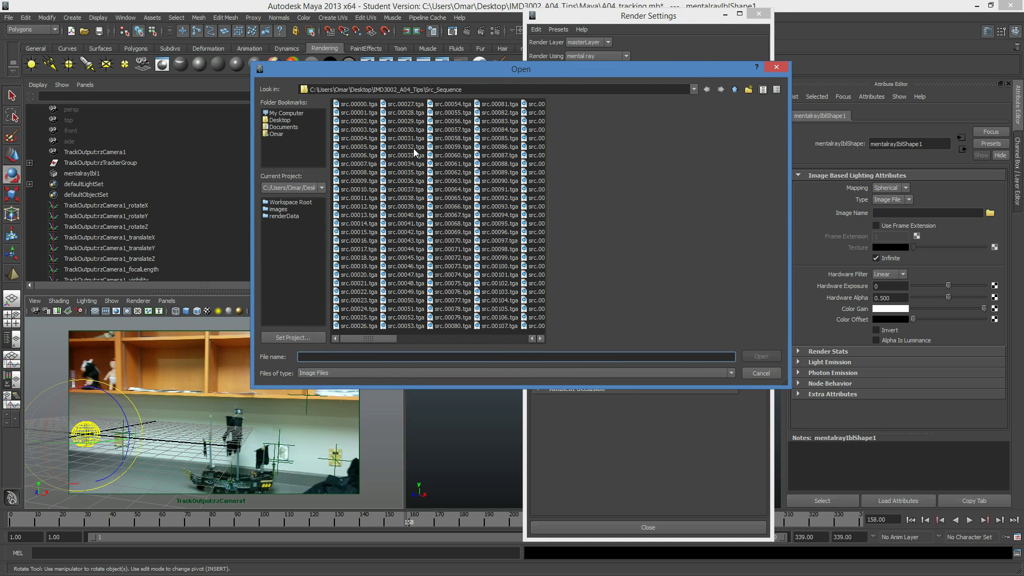
pyautogui.click(734, 89)
pyautogui.doubleClick(348, 113)
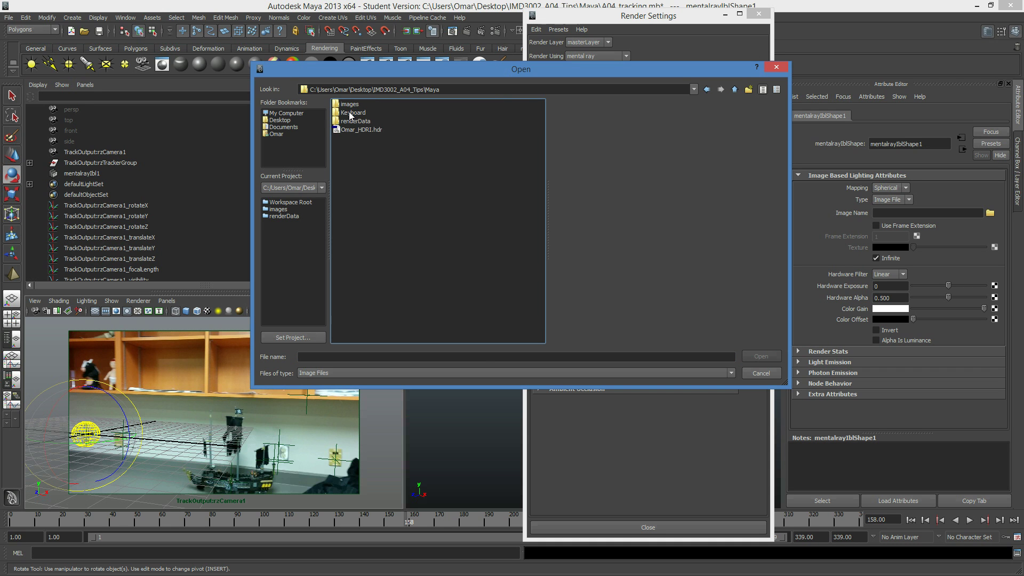
pyautogui.doubleClick(355, 129)
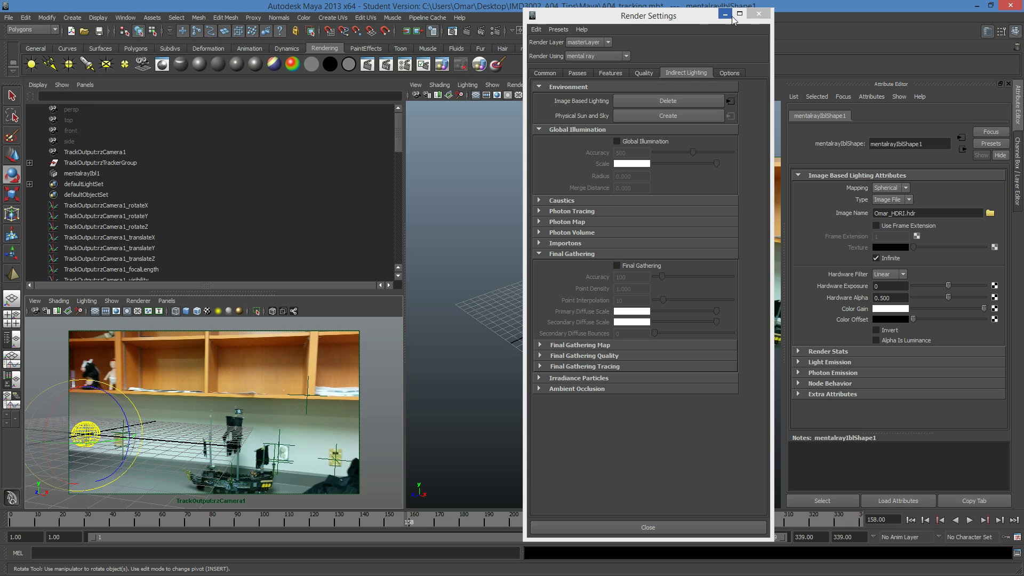
# Step: Move the Render Settings window aside and expand the IBL's Light Emission section
pyautogui.moveTo(671, 20); pyautogui.dragTo(355, 30)
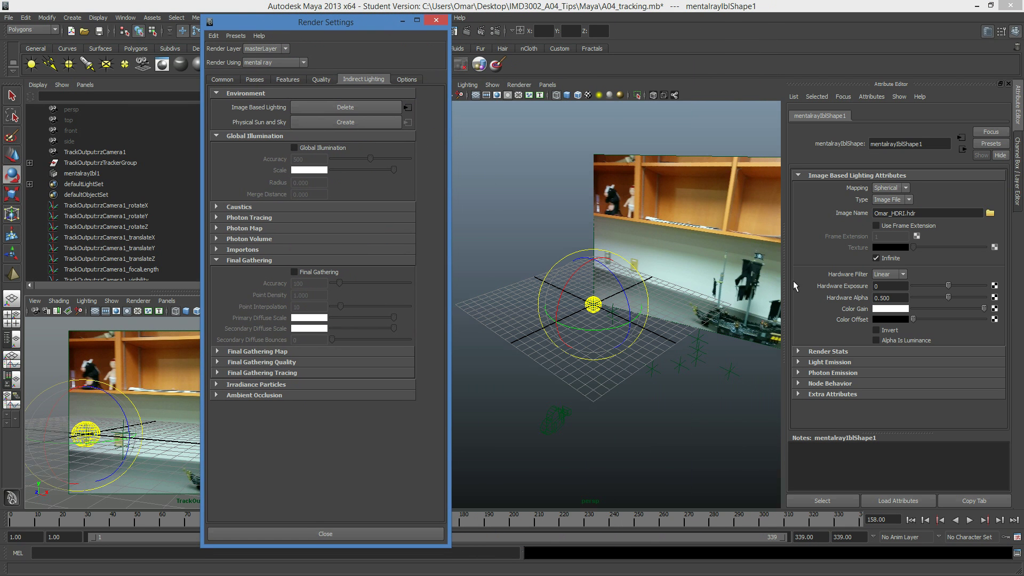
pyautogui.click(839, 365)
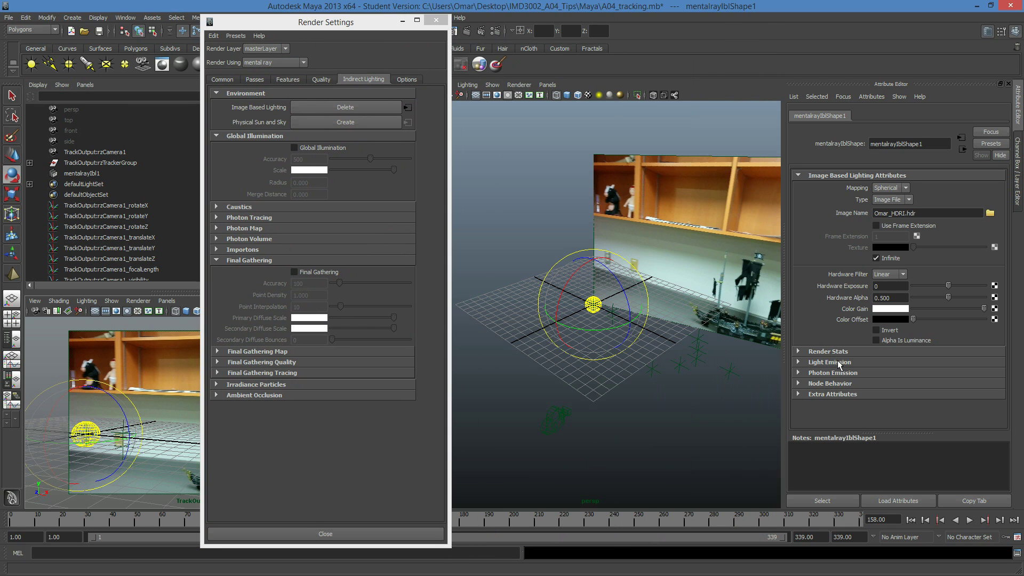
pyautogui.click(838, 365)
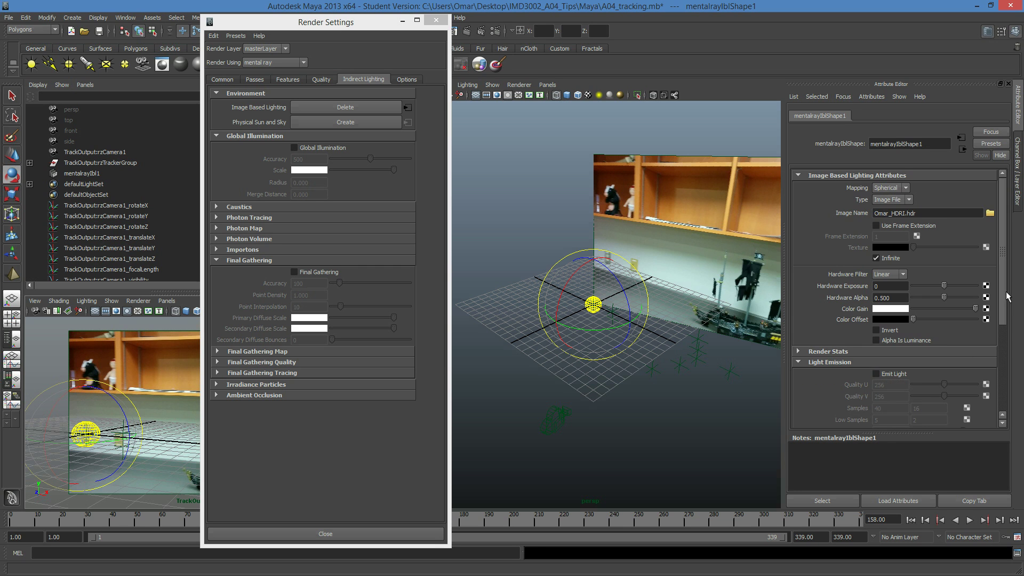
pyautogui.moveTo(1005, 297); pyautogui.dragTo(1007, 356)
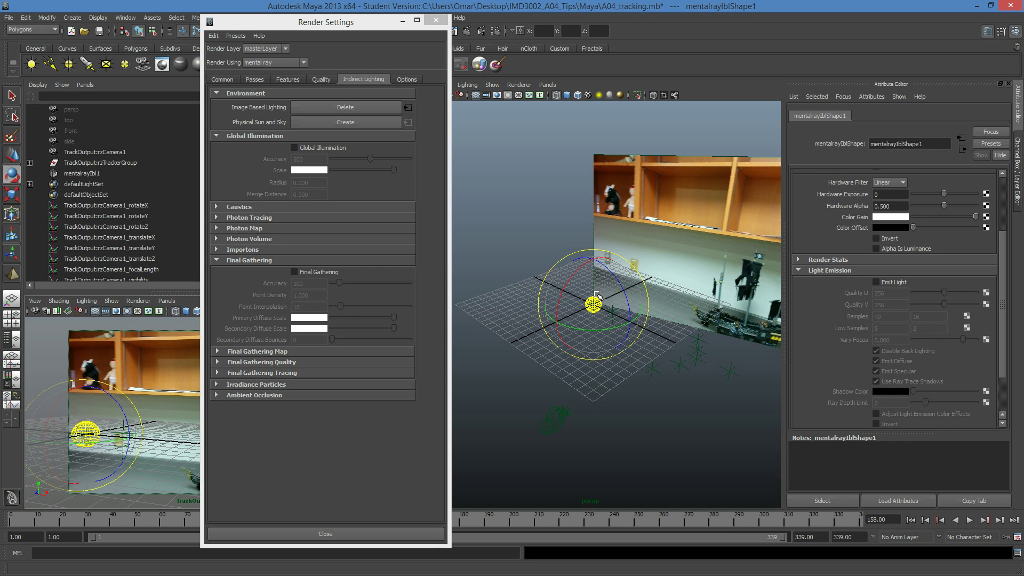
# Step: Select the mentalrayIbl1 sphere and scale it up to about 149 so it encloses the scene
pyautogui.click(514, 232)
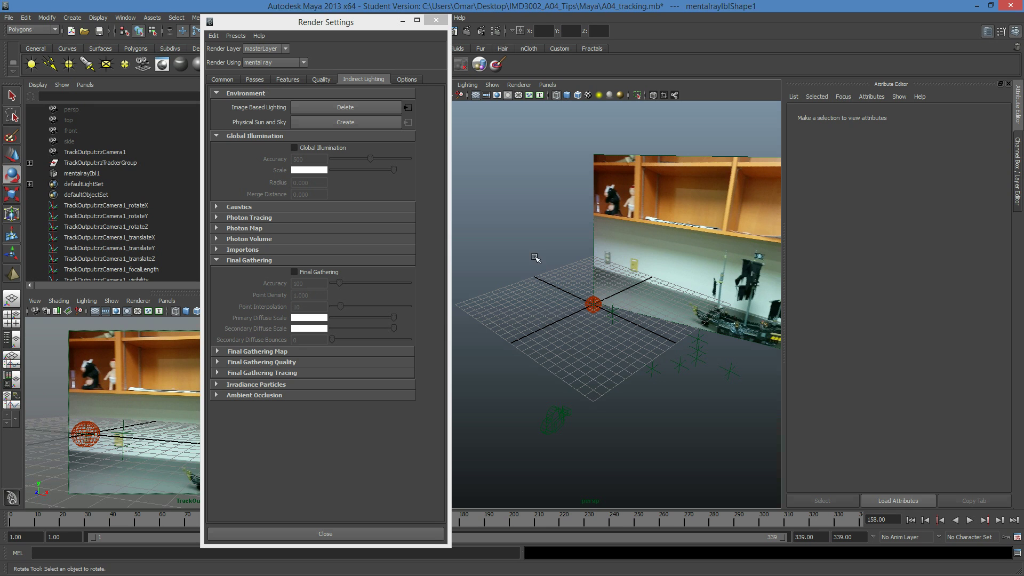
pyautogui.click(594, 303)
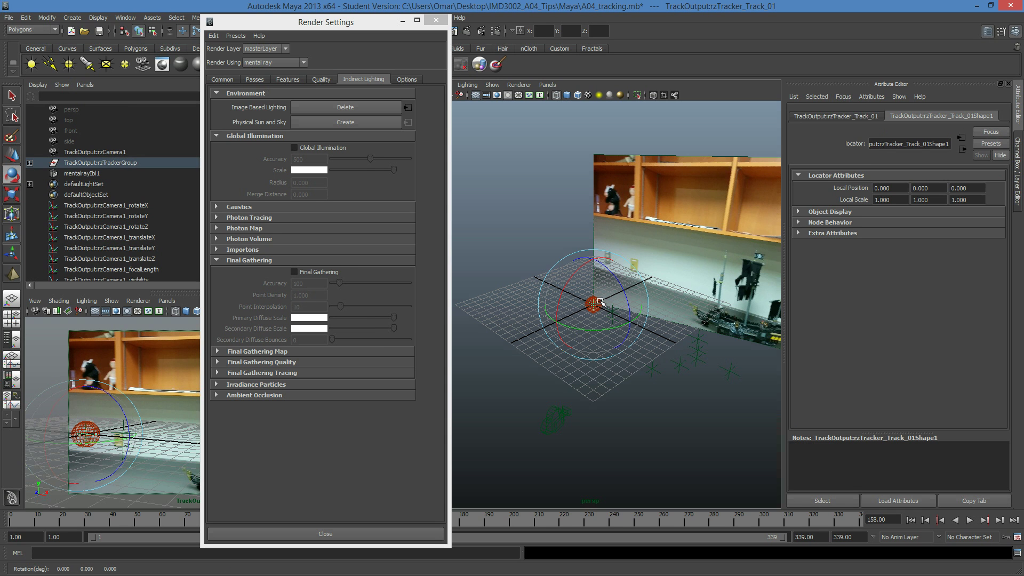
pyautogui.click(555, 237)
pyautogui.click(594, 303)
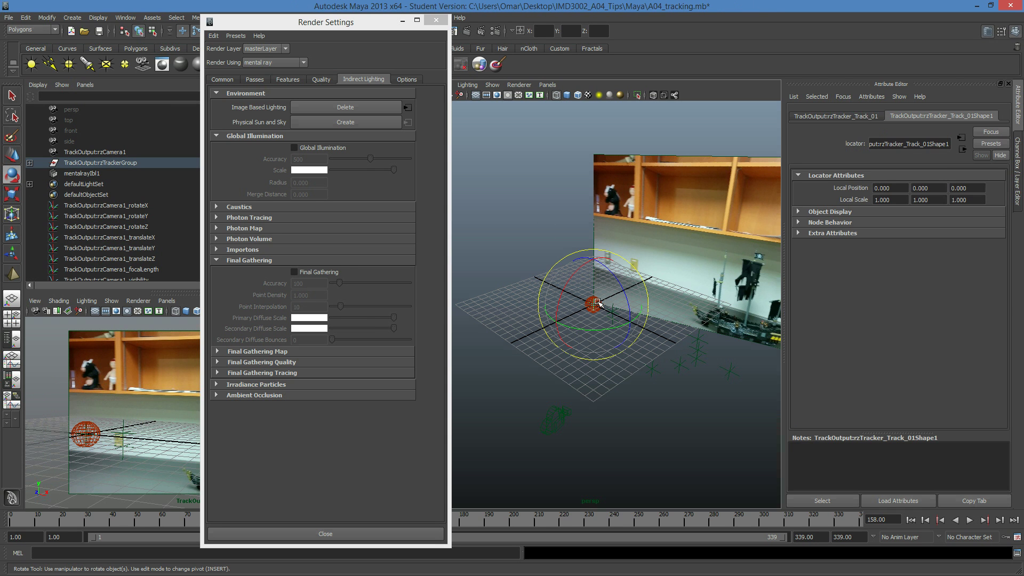
pyautogui.click(524, 222)
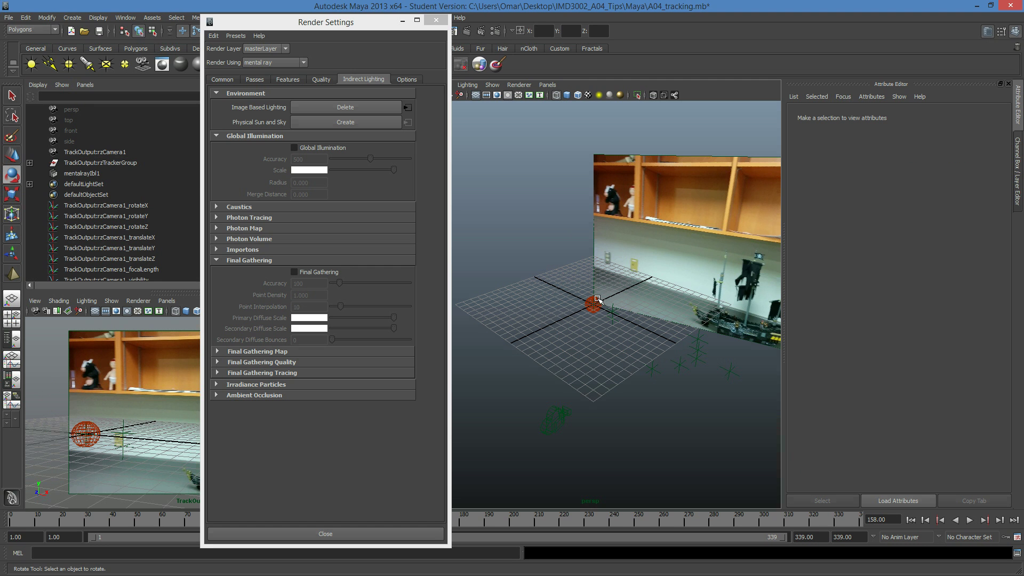
pyautogui.click(598, 300)
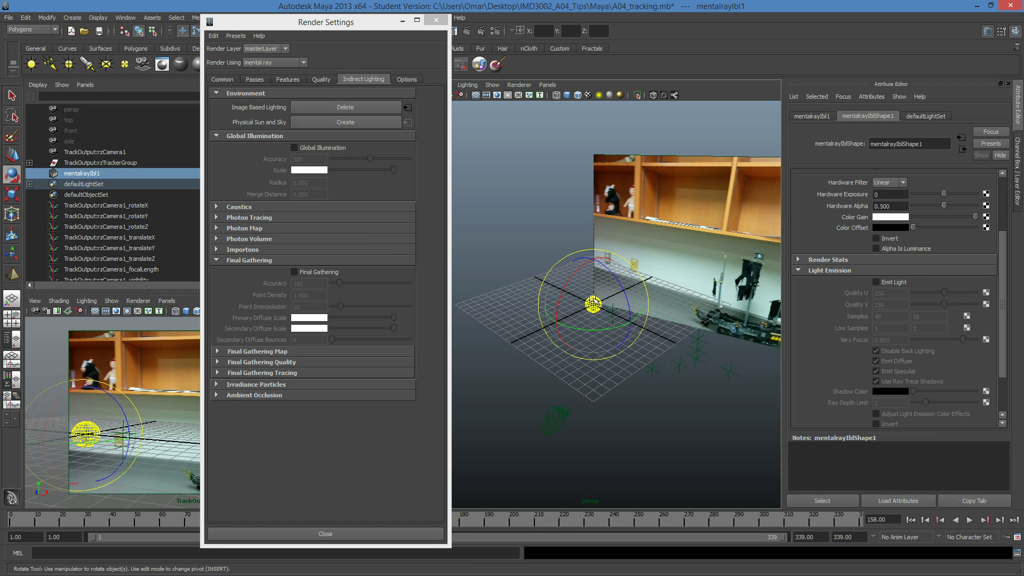
pyautogui.press('r')
pyautogui.moveTo(593, 304); pyautogui.dragTo(736, 304)
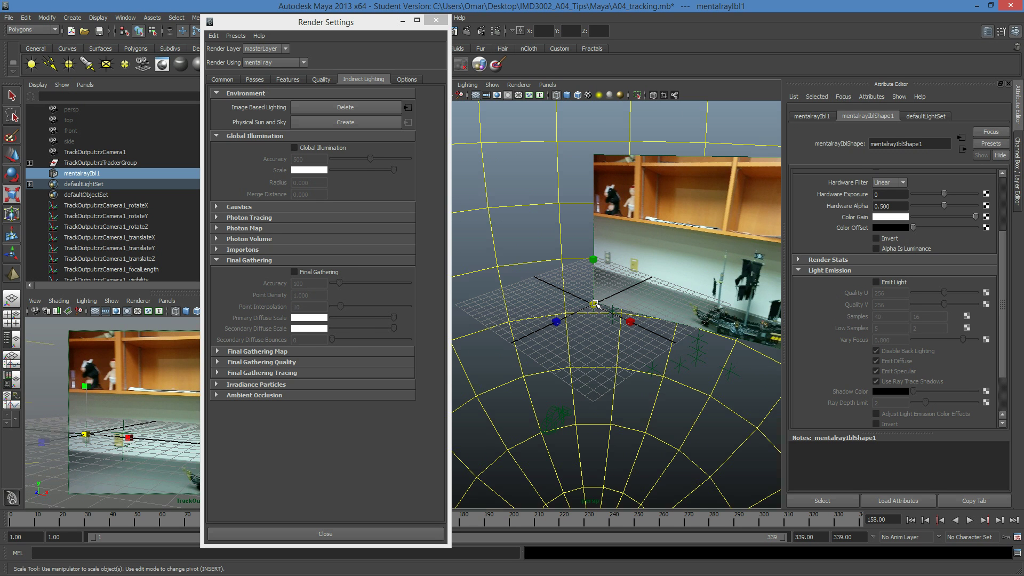
pyautogui.moveTo(596, 305); pyautogui.dragTo(693, 305)
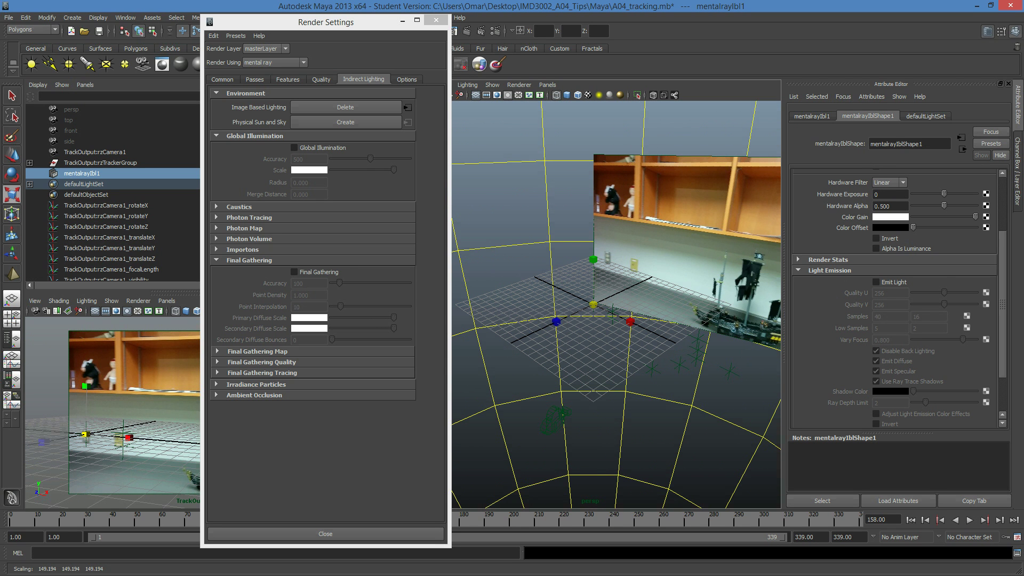
# Step: Enable Emit Light on the IBL with Quality U and V at 64 and Samples 30
pyautogui.click(907, 281)
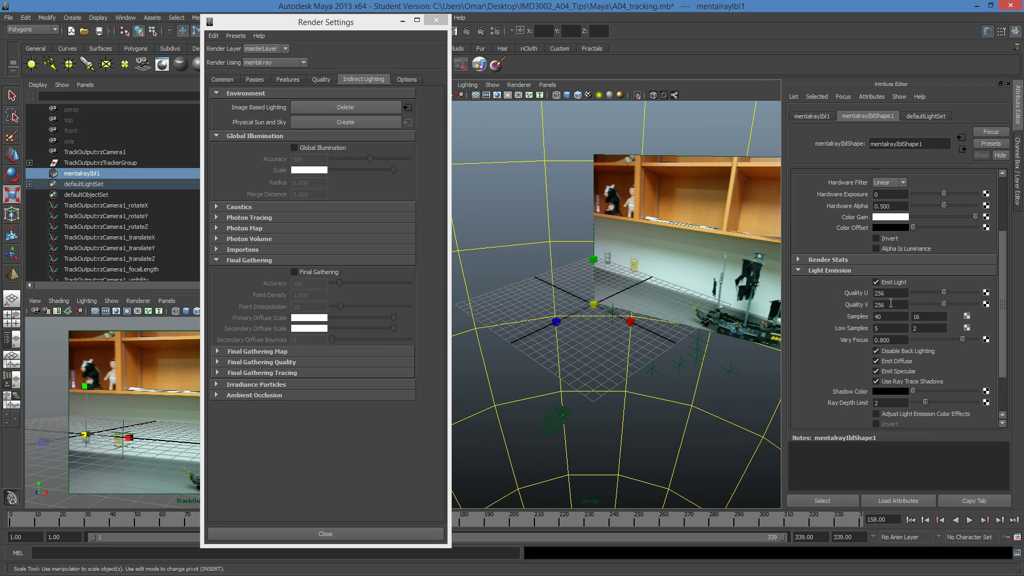
pyautogui.doubleClick(889, 292)
pyautogui.write('64')
pyautogui.press('Tab')
pyautogui.write('64')
pyautogui.click(883, 316)
pyautogui.click(912, 317)
pyautogui.doubleClick(875, 316)
pyautogui.write('2')
pyautogui.doubleClick(875, 316)
pyautogui.write('30')
pyautogui.click(891, 328)
# Step: Lighten the shadow colour to mid grey, test Color Offset, and raise Hardware Exposure
pyautogui.scroll(-1, 890, 331)
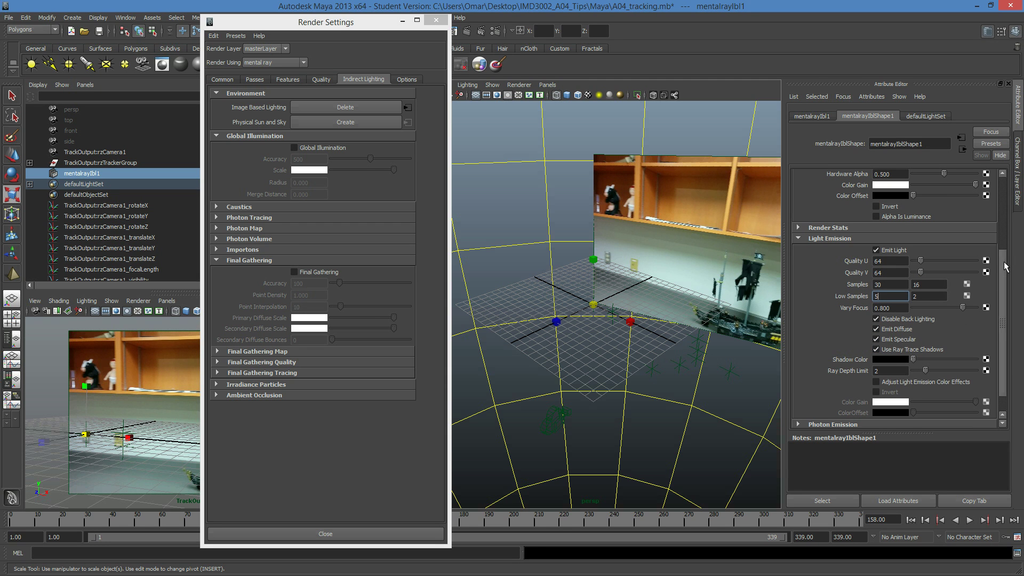
pyautogui.moveTo(1005, 267); pyautogui.dragTo(998, 246)
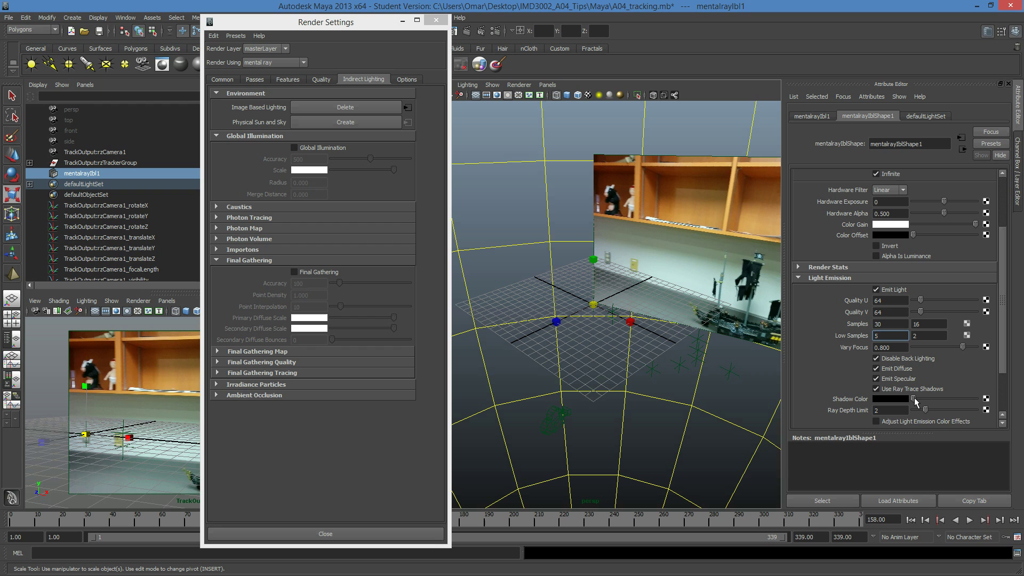
pyautogui.moveTo(915, 397)
pyautogui.mouseDown()
pyautogui.moveTo(946, 394)
pyautogui.moveTo(912, 399)
pyautogui.mouseUp()
pyautogui.scroll(2, 1000, 320)
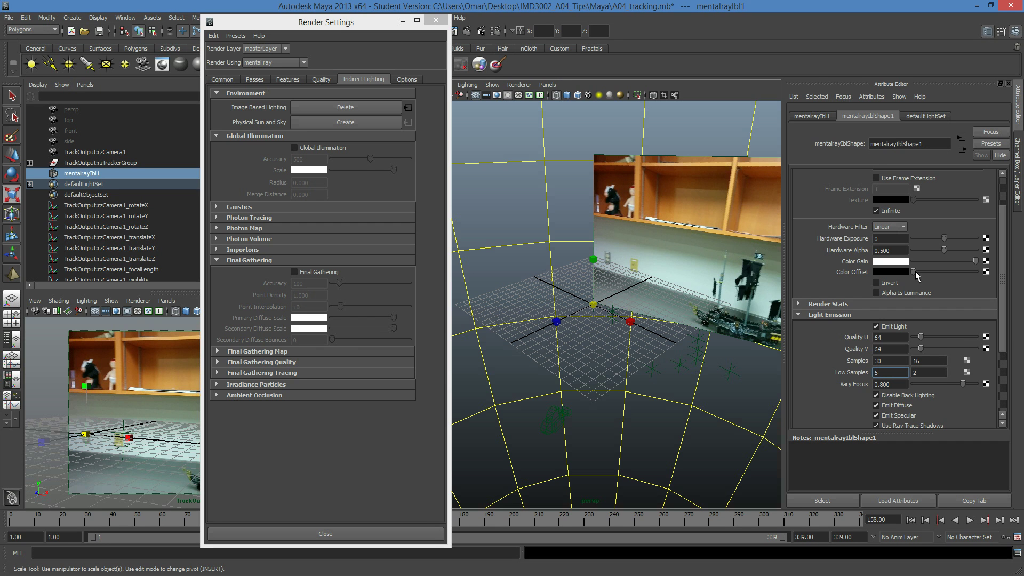
pyautogui.moveTo(915, 273)
pyautogui.mouseDown()
pyautogui.moveTo(924, 271)
pyautogui.moveTo(903, 275)
pyautogui.mouseUp()
pyautogui.moveTo(943, 237)
pyautogui.mouseDown()
pyautogui.moveTo(972, 248)
pyautogui.moveTo(958, 243)
pyautogui.mouseUp()
# Step: Turn on textured display (6) in the perspective view and reselect the IBL sphere
pyautogui.scroll(-6, 557, 315)
pyautogui.scroll(-5, 556, 313)
pyautogui.scroll(2, 560, 296)
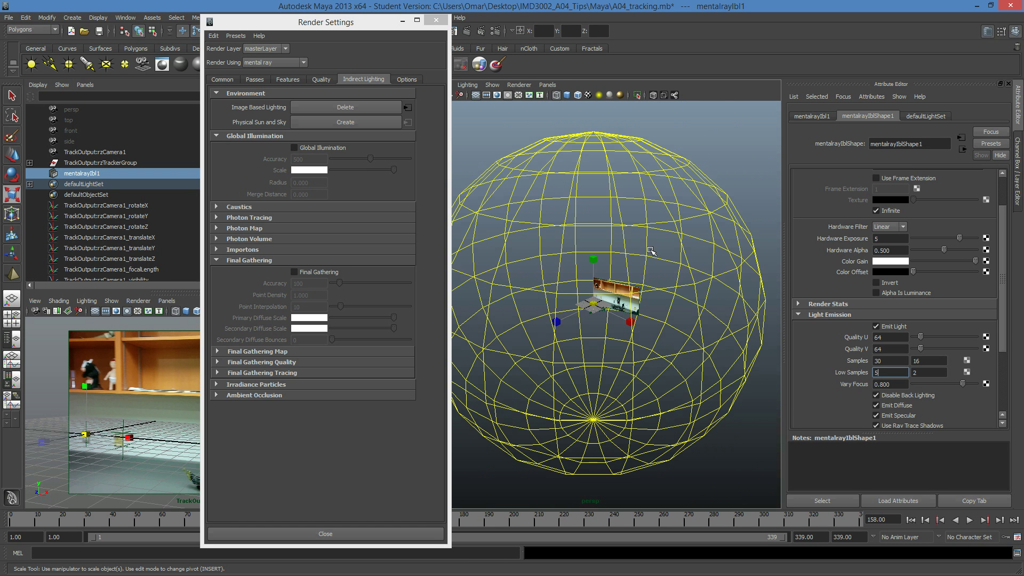
pyautogui.write('6')
pyautogui.click(712, 168)
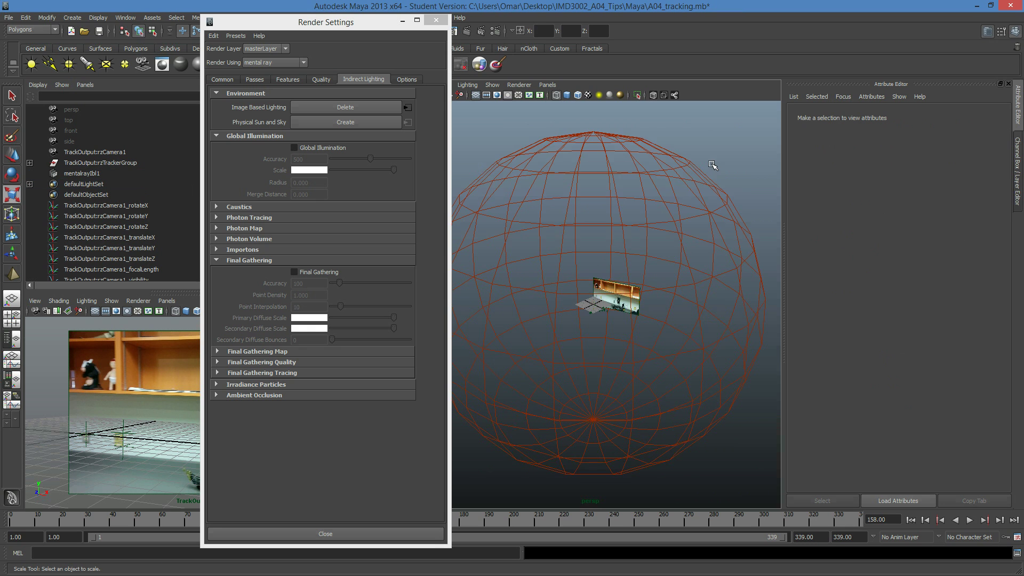
pyautogui.press('6')
pyautogui.scroll(5, 685, 254)
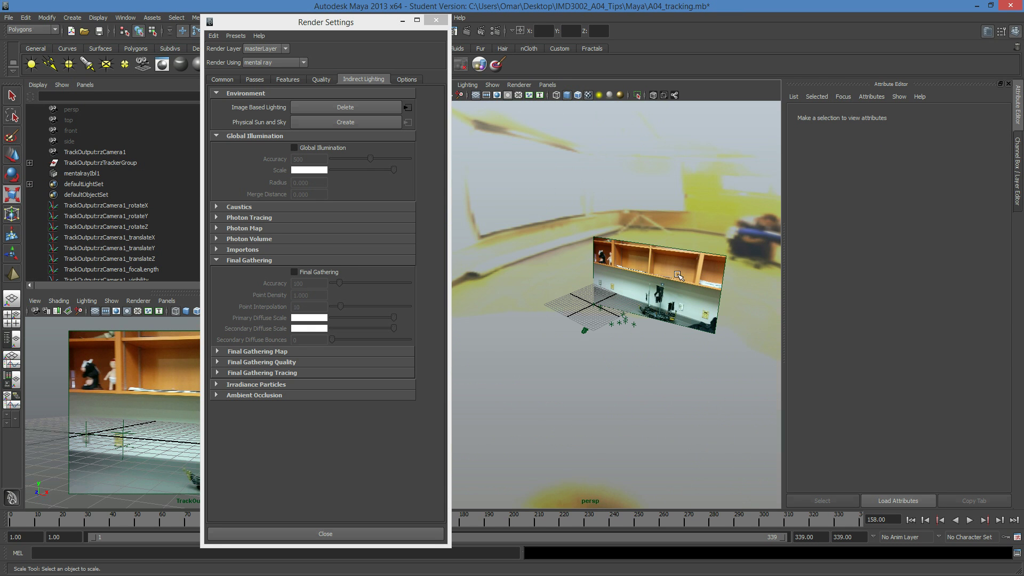
pyautogui.click(660, 184)
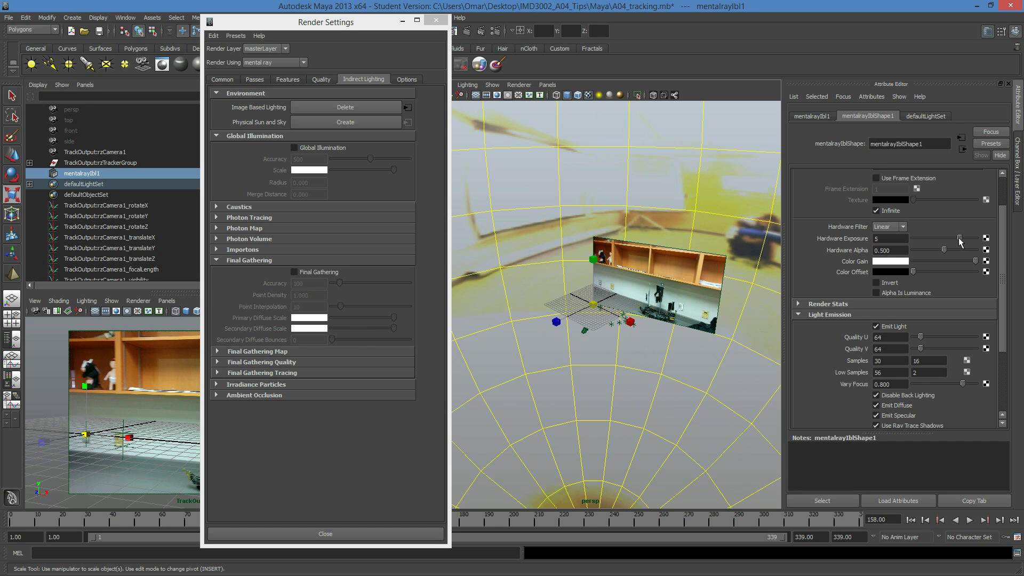
# Step: Set IBL Hardware Exposure back to 0, raise Color Offset to dark grey, and collapse Light Emission
pyautogui.moveTo(959, 240); pyautogui.dragTo(944, 239)
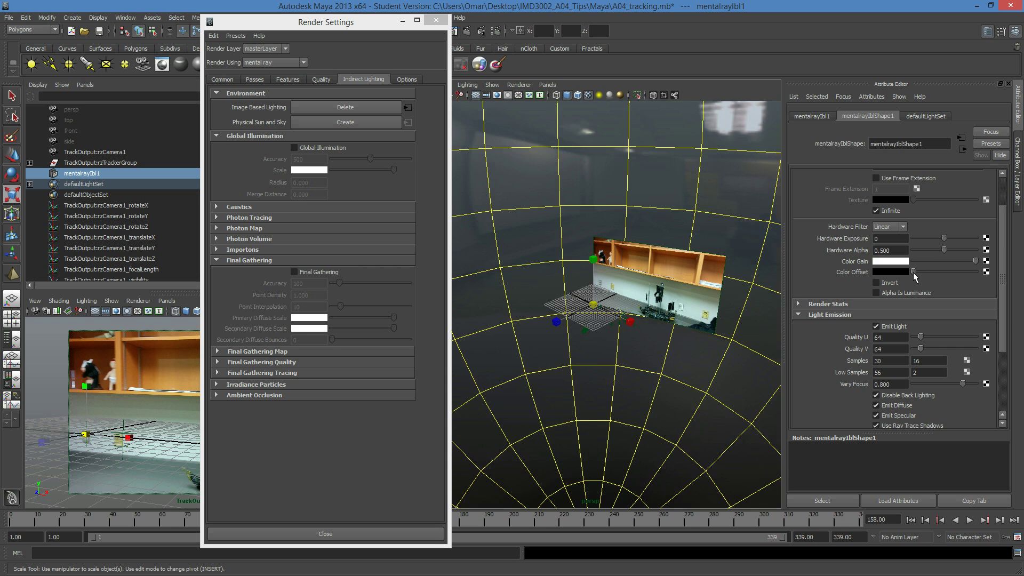
pyautogui.moveTo(913, 272); pyautogui.dragTo(922, 272)
pyautogui.scroll(-4, 1000, 308)
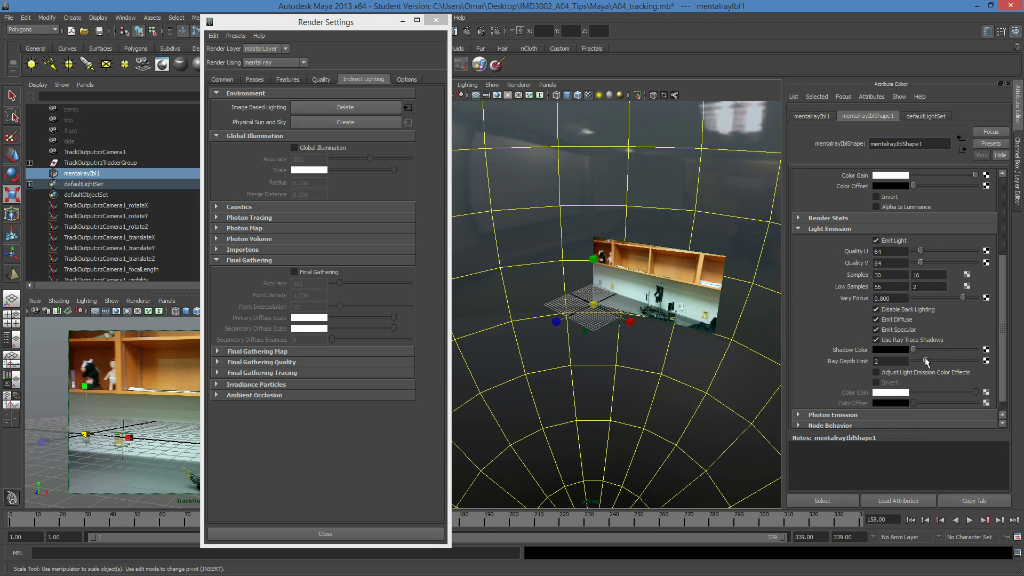
pyautogui.moveTo(1002, 327); pyautogui.dragTo(1001, 238)
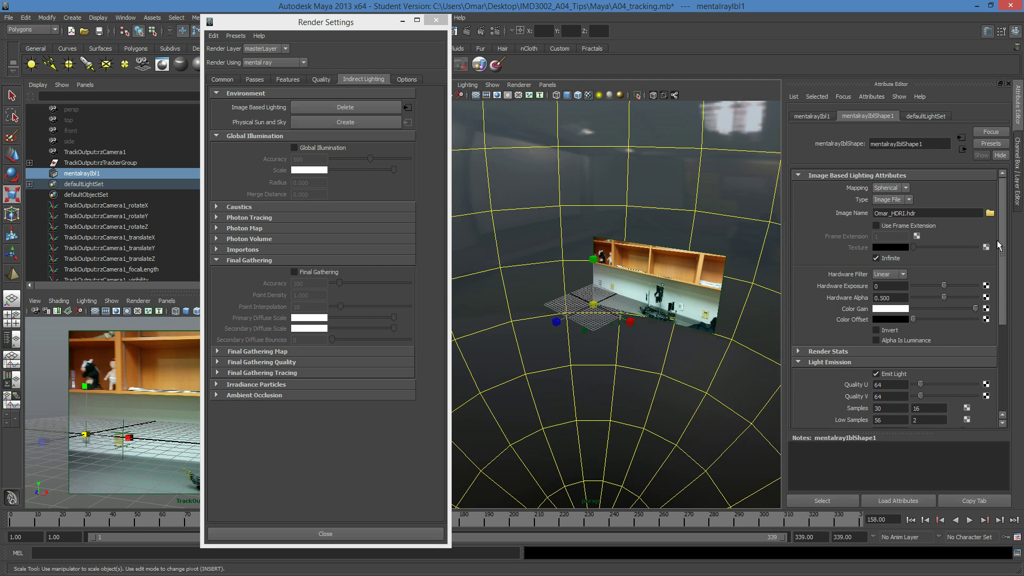
pyautogui.click(806, 361)
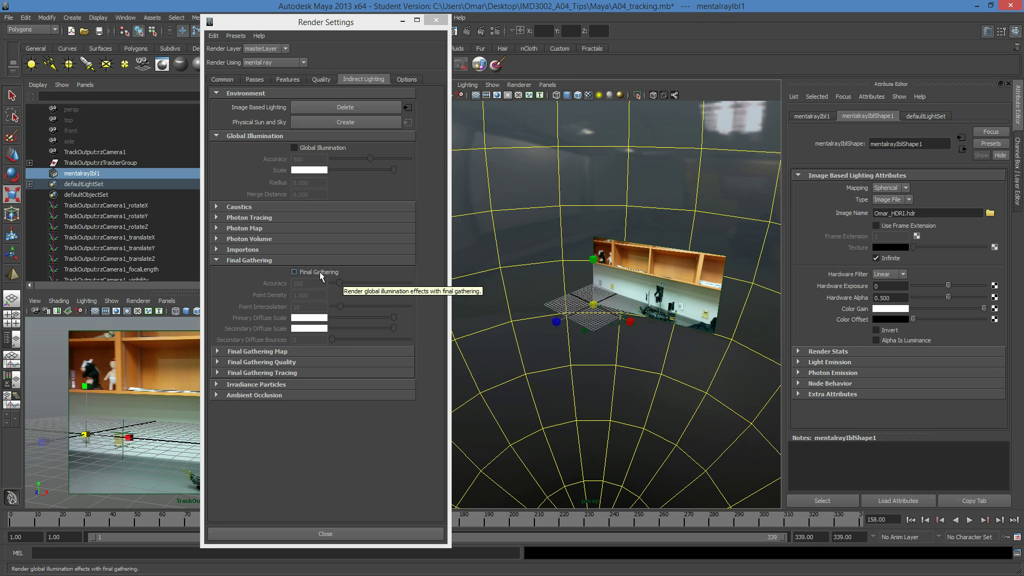
# Step: Set the render output to PNG with name_#.ext frame naming and frame padding 3
pyautogui.click(234, 79)
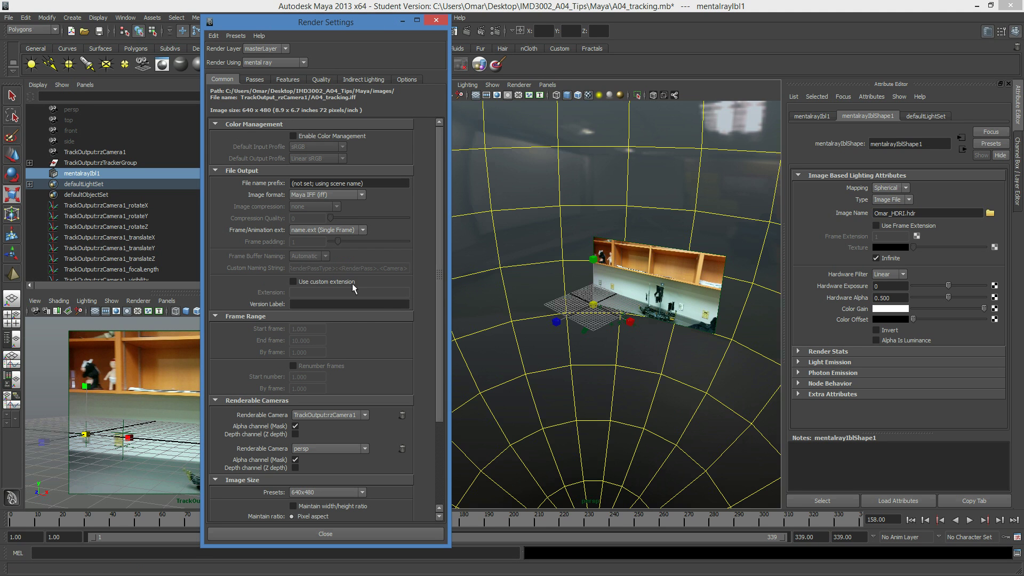
pyautogui.click(351, 194)
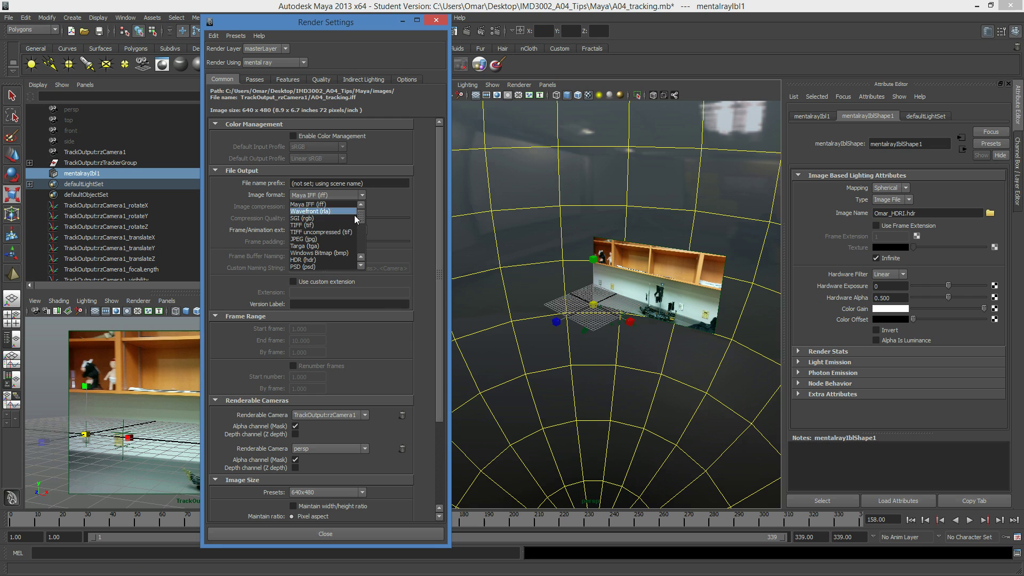
pyautogui.moveTo(361, 222); pyautogui.dragTo(362, 235)
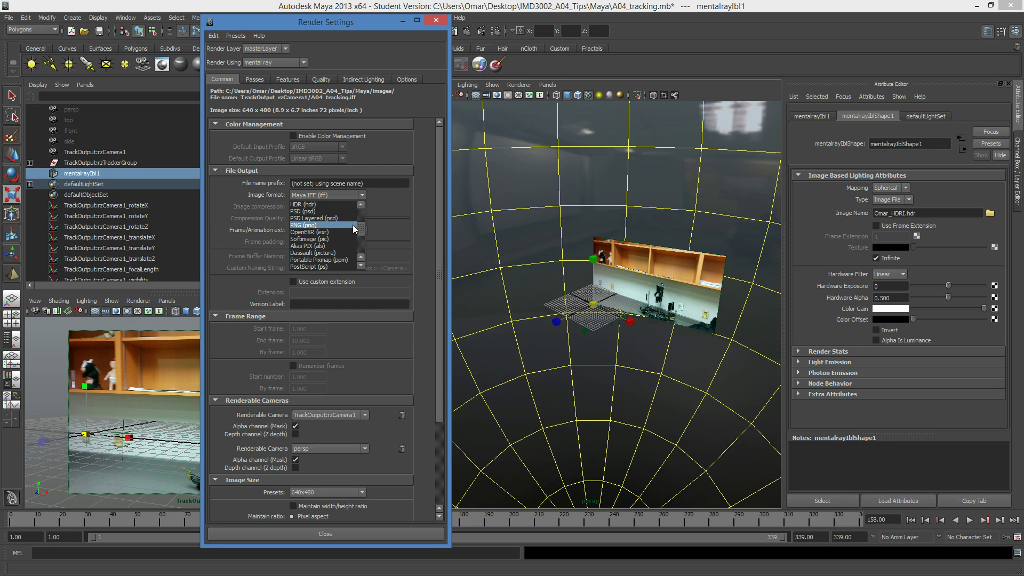
pyautogui.click(351, 225)
pyautogui.click(344, 228)
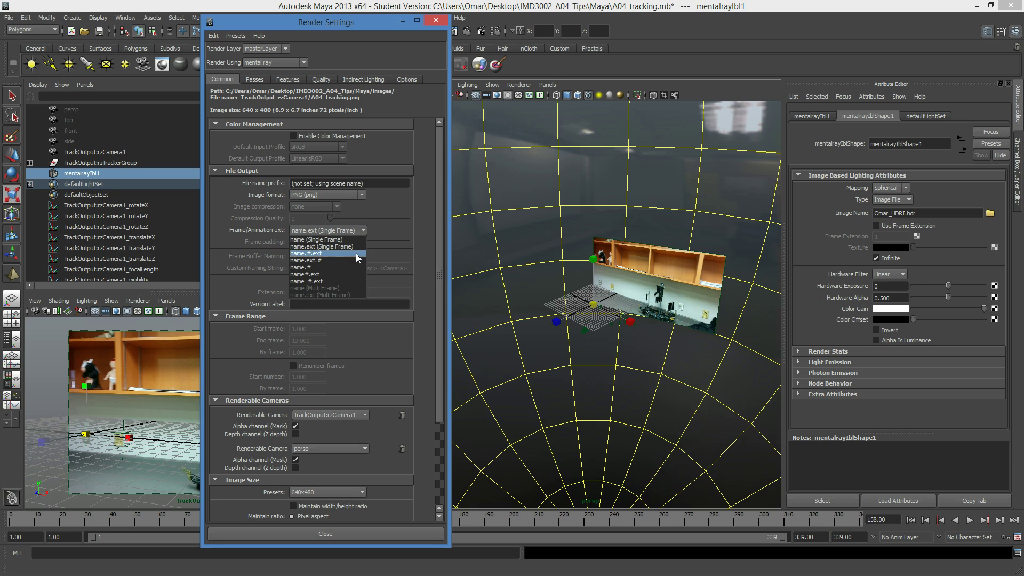
pyautogui.click(338, 280)
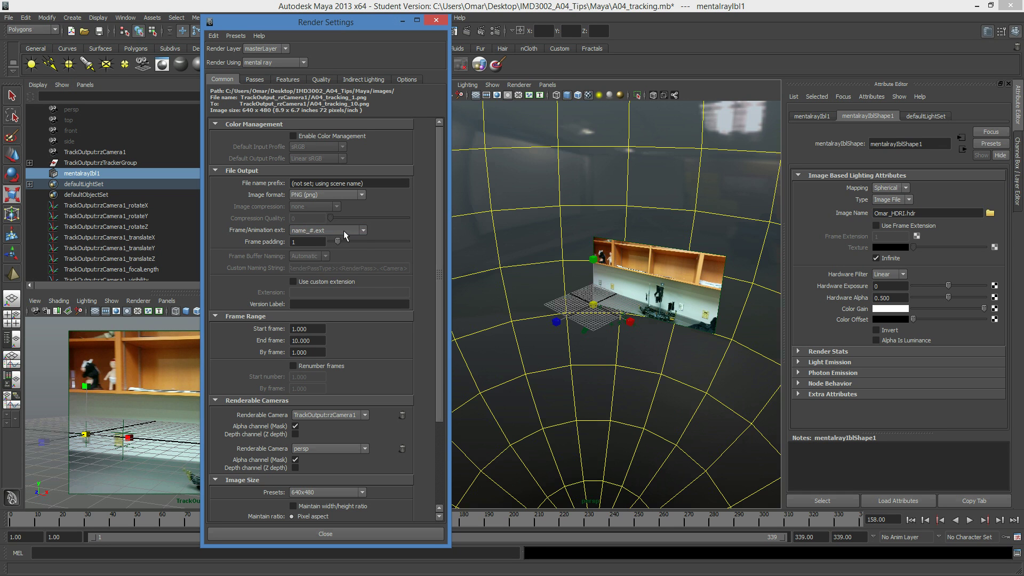
pyautogui.click(343, 231)
pyautogui.click(335, 238)
pyautogui.moveTo(338, 242); pyautogui.dragTo(352, 241)
# Step: Enable color management with Linear sRGB as the input profile
pyautogui.click(317, 136)
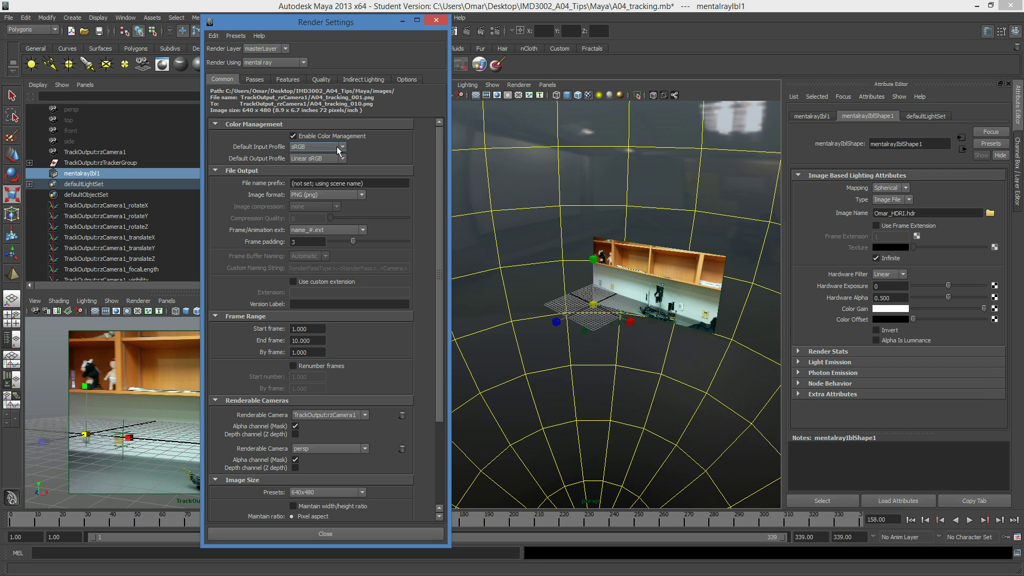
pyautogui.click(336, 147)
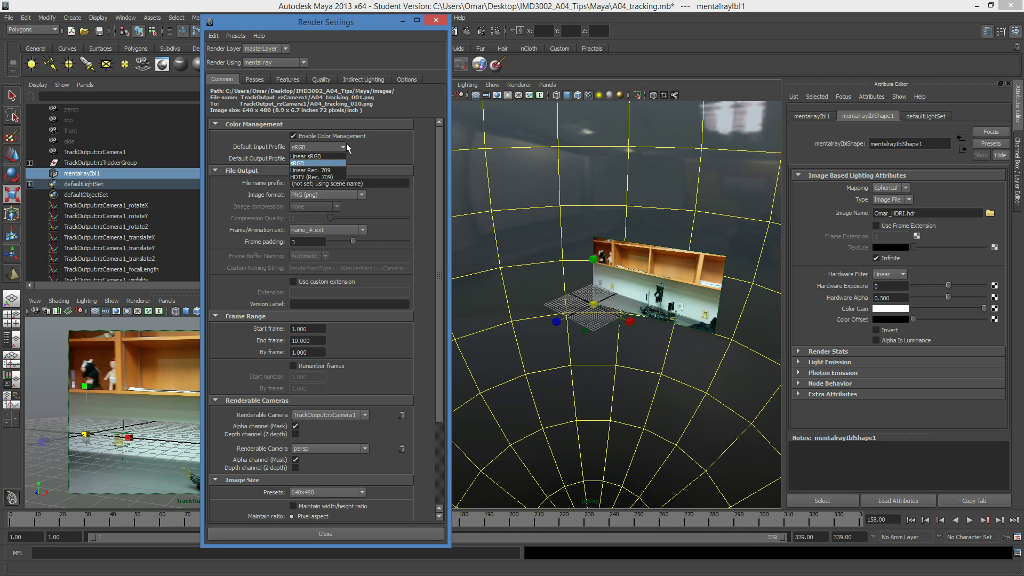
pyautogui.click(346, 156)
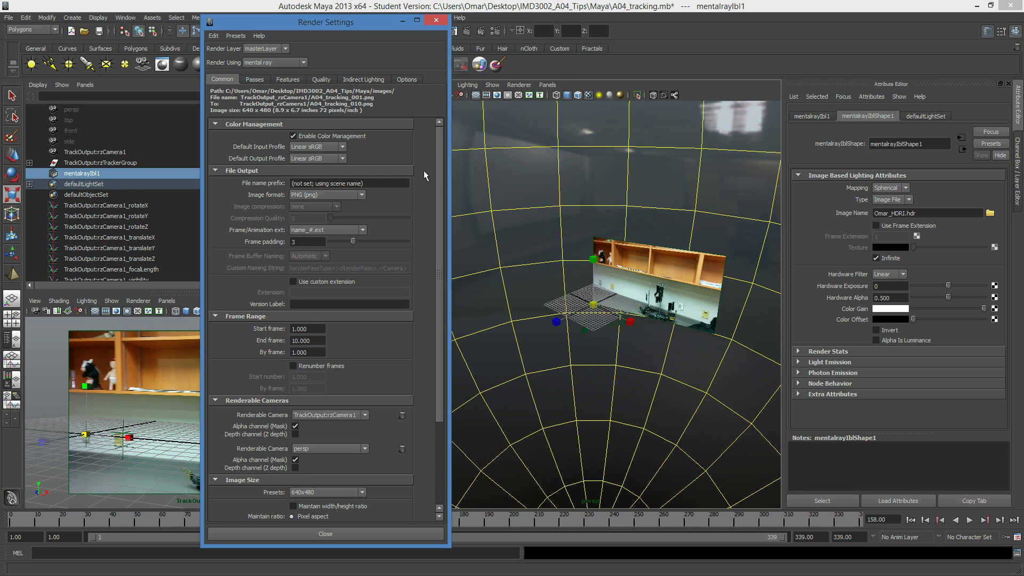
# Step: Set the End frame to 339 and the render size to HD 720
pyautogui.moveTo(440, 184); pyautogui.dragTo(432, 277)
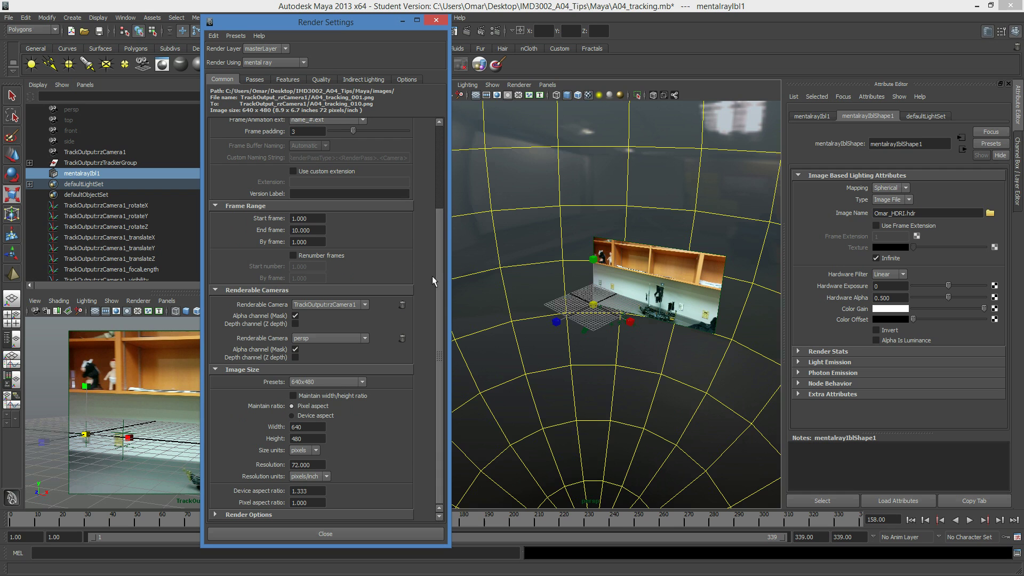
pyautogui.click(314, 230)
pyautogui.write('339')
pyautogui.click(340, 381)
pyautogui.moveTo(361, 409); pyautogui.dragTo(364, 415)
pyautogui.click(345, 412)
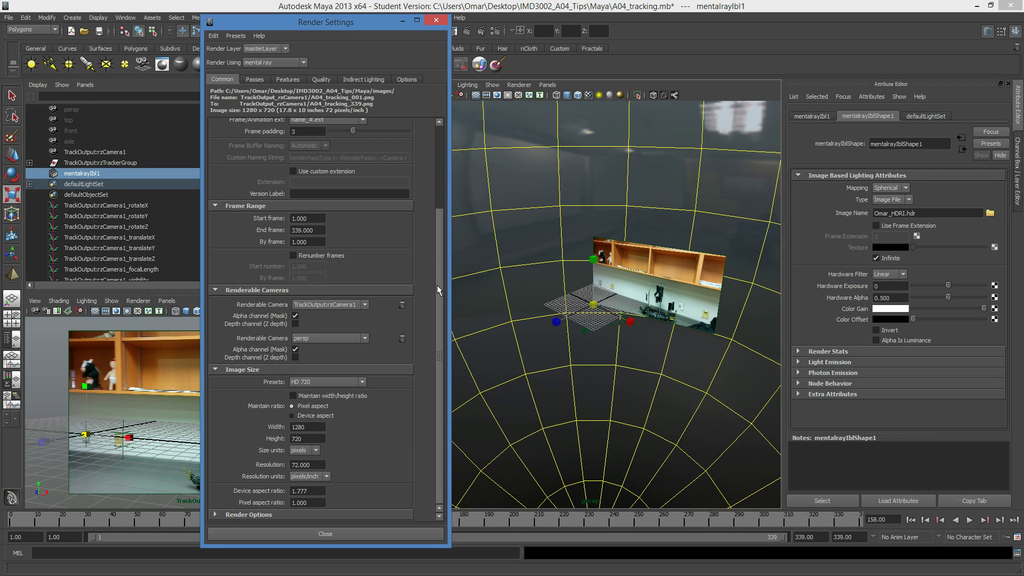
# Step: Check the Image Based Lighting entry on Indirect Lighting, then close Render Settings
pyautogui.moveTo(436, 285); pyautogui.dragTo(433, 115)
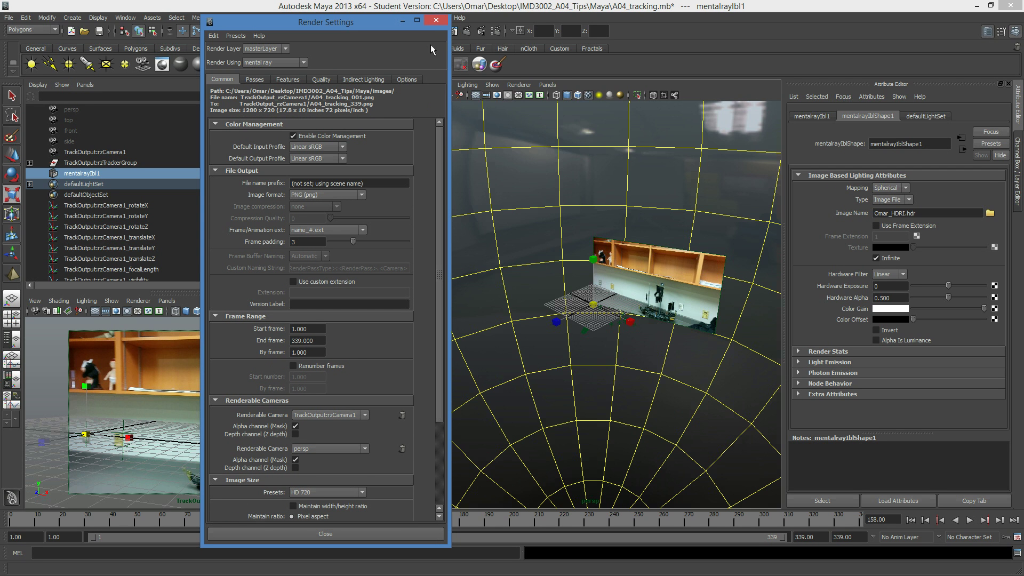
pyautogui.click(362, 79)
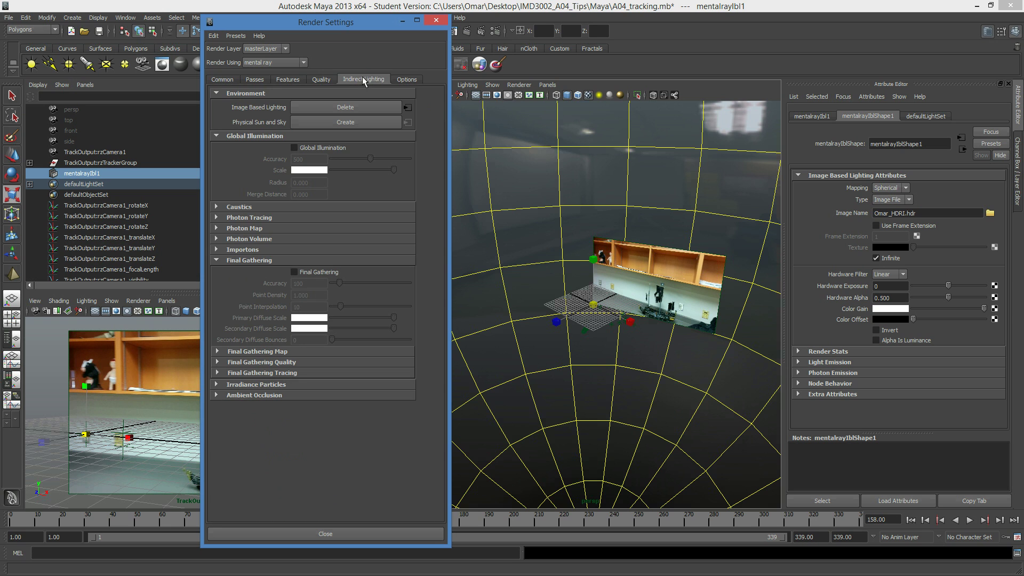
pyautogui.click(442, 25)
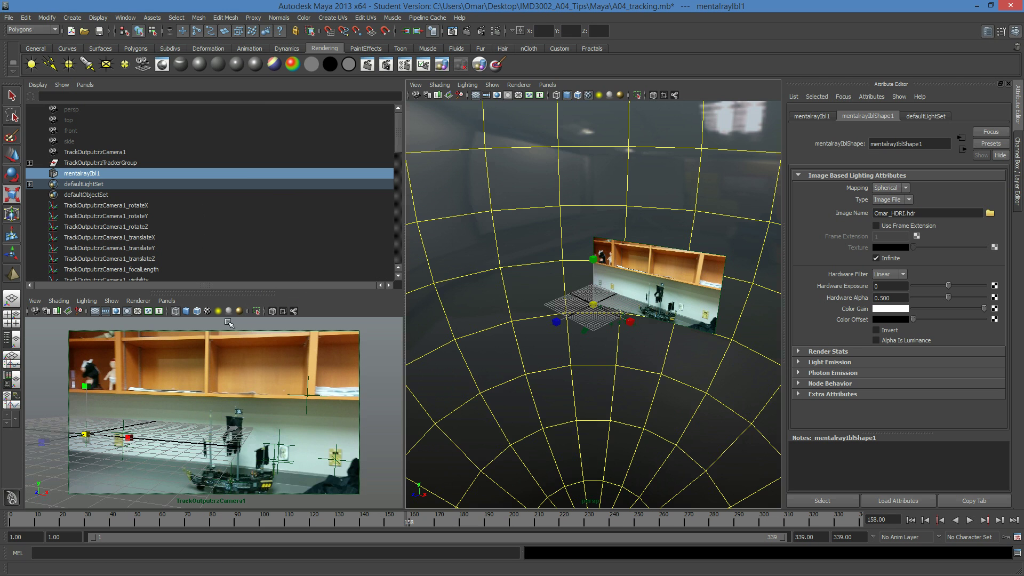
pyautogui.scroll(5, 655, 308)
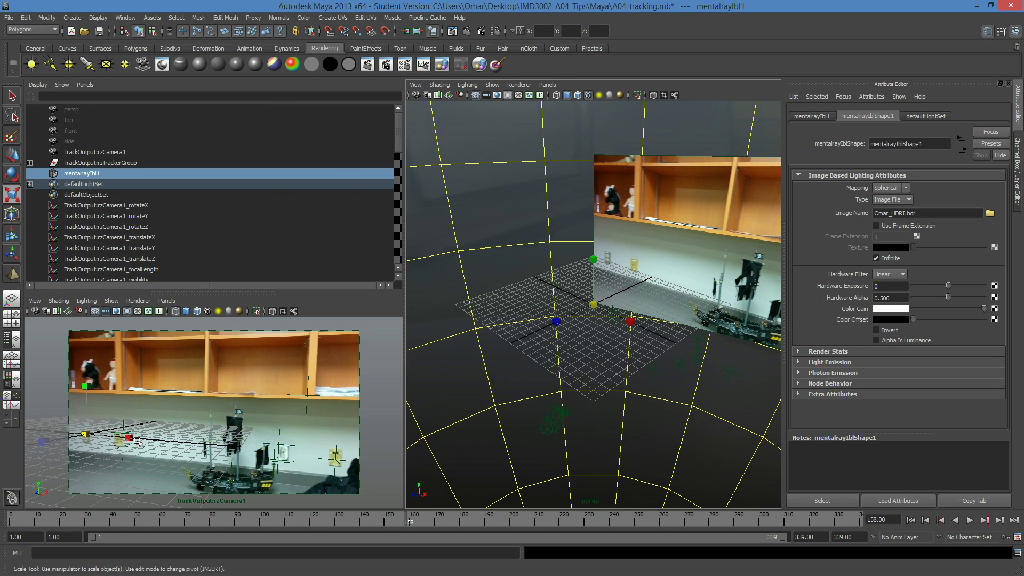
pyautogui.scroll(6, 676, 273)
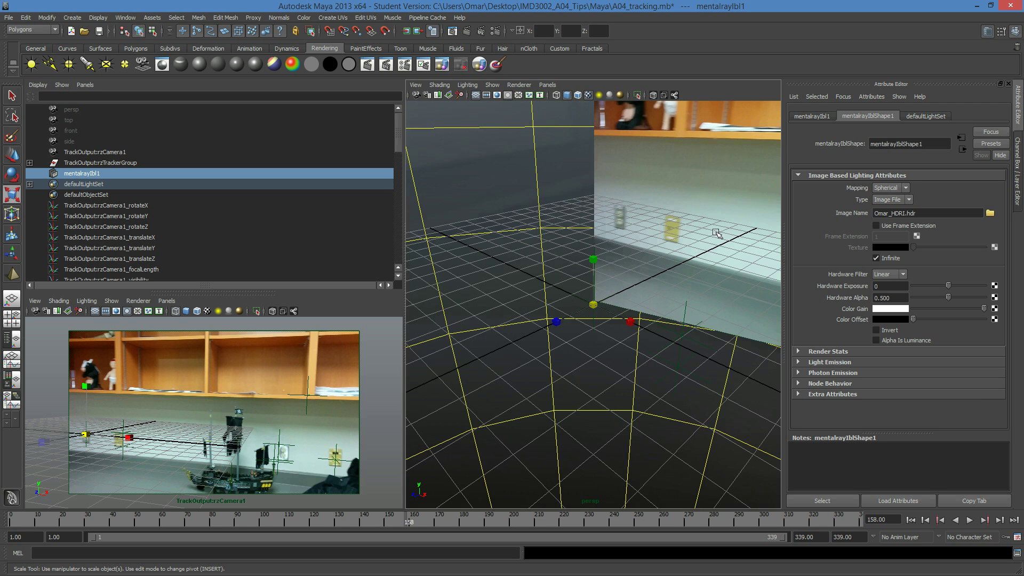
pyautogui.scroll(8, 598, 307)
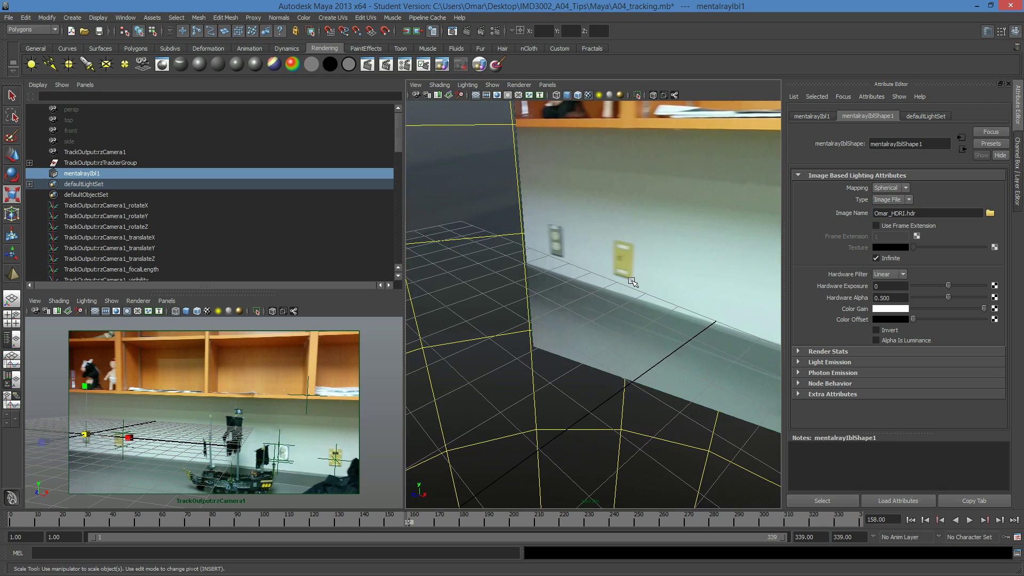
pyautogui.scroll(-5, 629, 252)
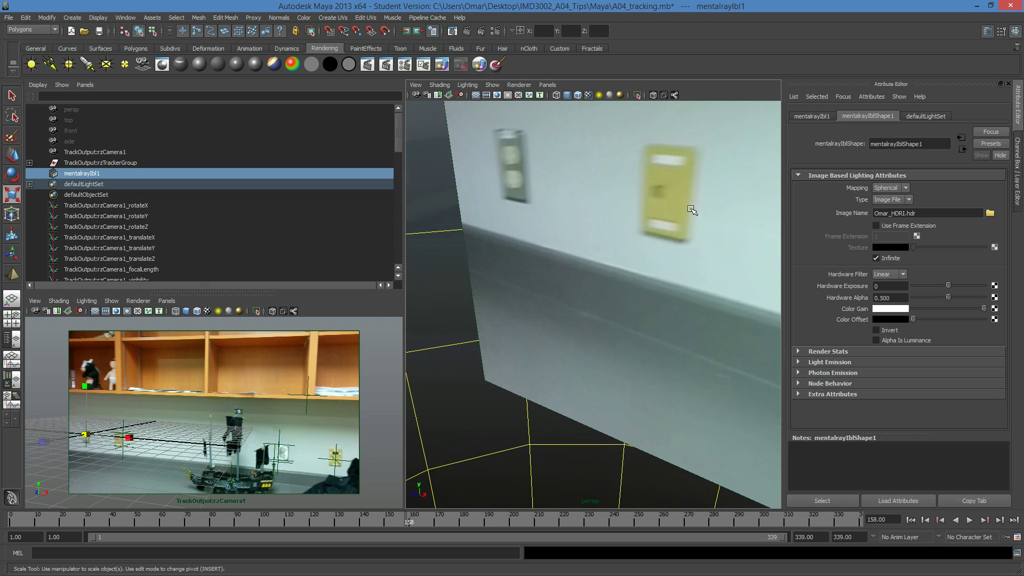
pyautogui.keyDown('alt'); pyautogui.moveTo(680, 226); pyautogui.dragTo(656, 278); pyautogui.keyUp('alt')
pyautogui.press('[')
pyautogui.keyDown('alt'); pyautogui.moveTo(651, 350); pyautogui.dragTo(615, 334, button='middle'); pyautogui.keyUp('alt')
pyautogui.press('[')
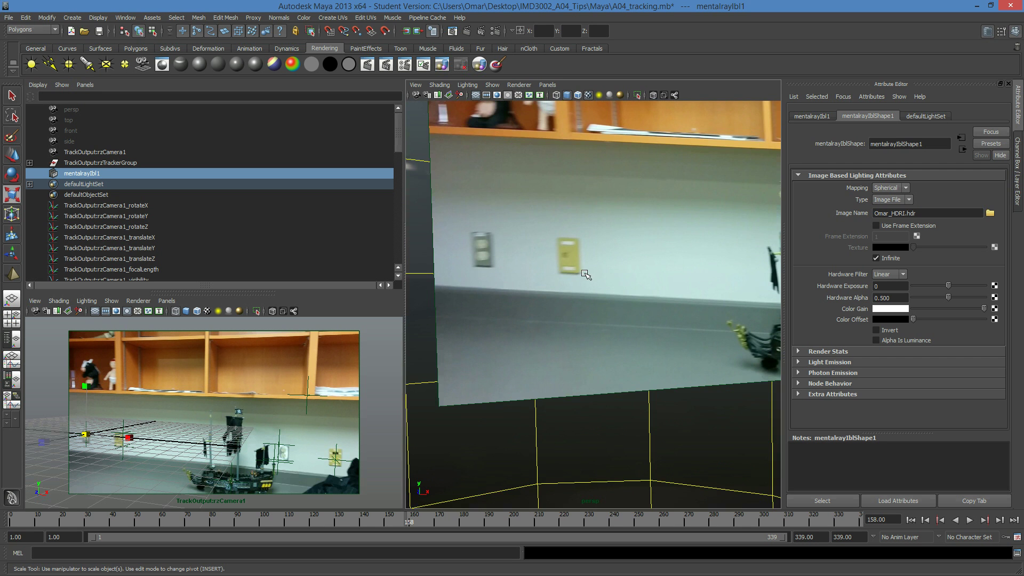
pyautogui.press('[')
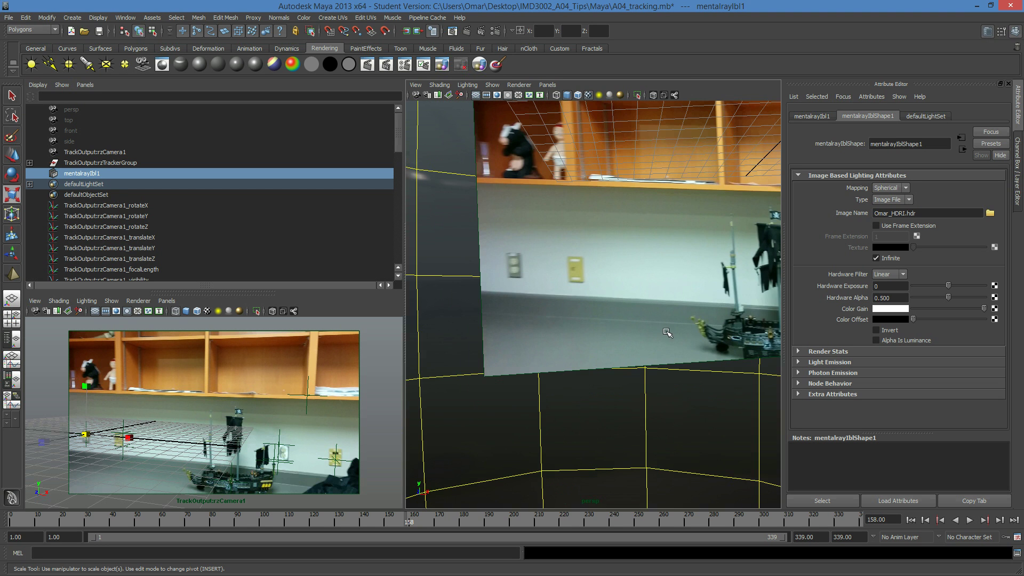
pyautogui.keyDown('alt'); pyautogui.moveTo(664, 335); pyautogui.dragTo(609, 362); pyautogui.keyUp('alt')
pyautogui.press('[')
pyautogui.press('[')
pyautogui.press('[')
pyautogui.press('[')
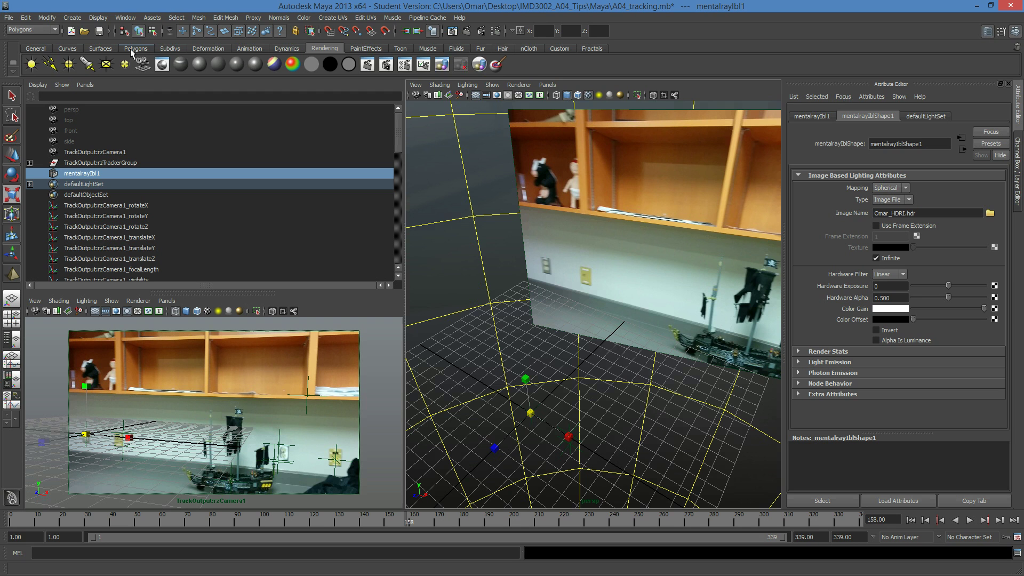
# Step: Draw a polygon plane on the grid and play the shot to check it
pyautogui.click(130, 49)
pyautogui.click(109, 65)
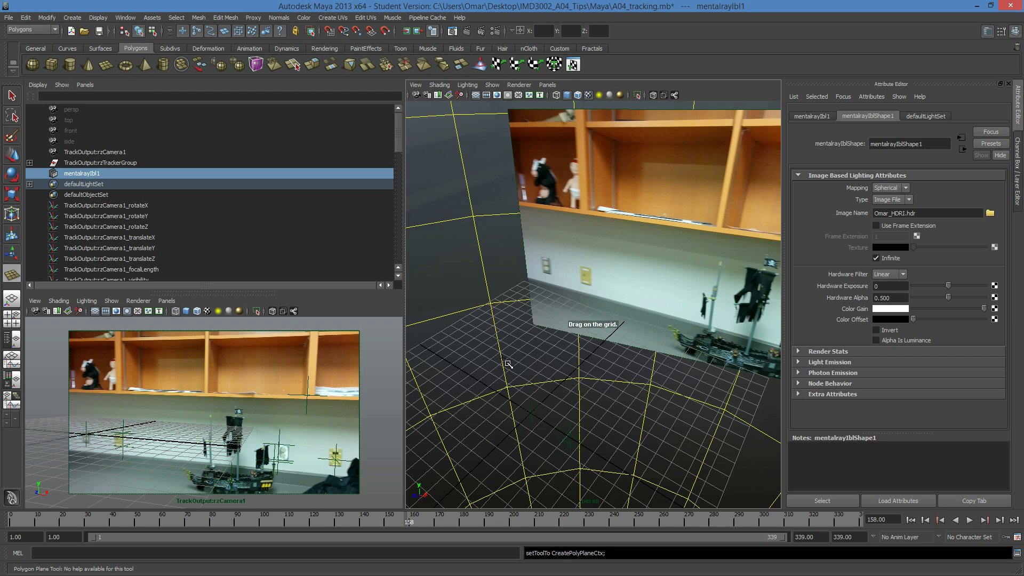
pyautogui.moveTo(453, 345); pyautogui.dragTo(759, 432)
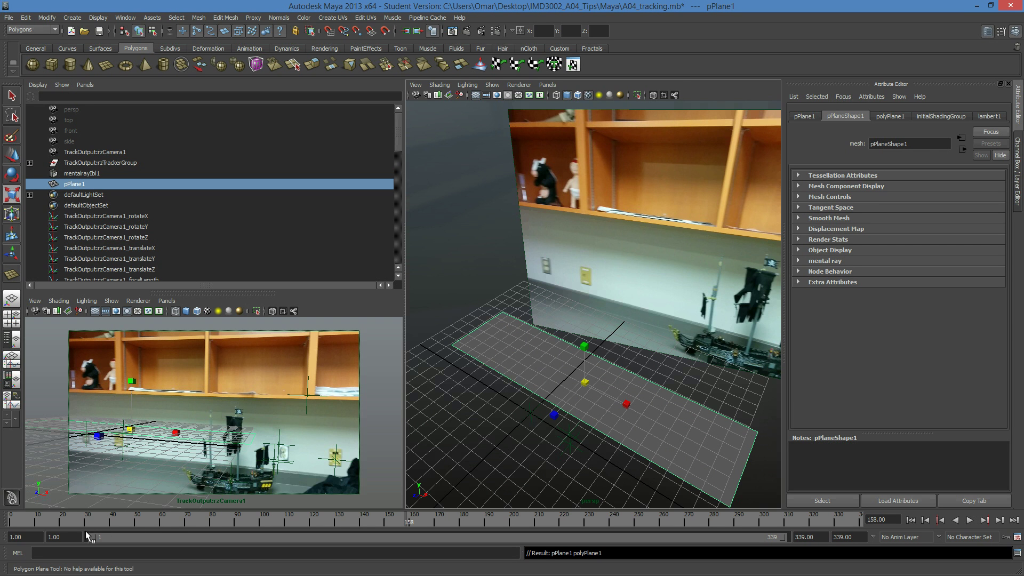
pyautogui.hotkey('alt', 'shift', 'v')
pyautogui.hotkey('alt', 'v')
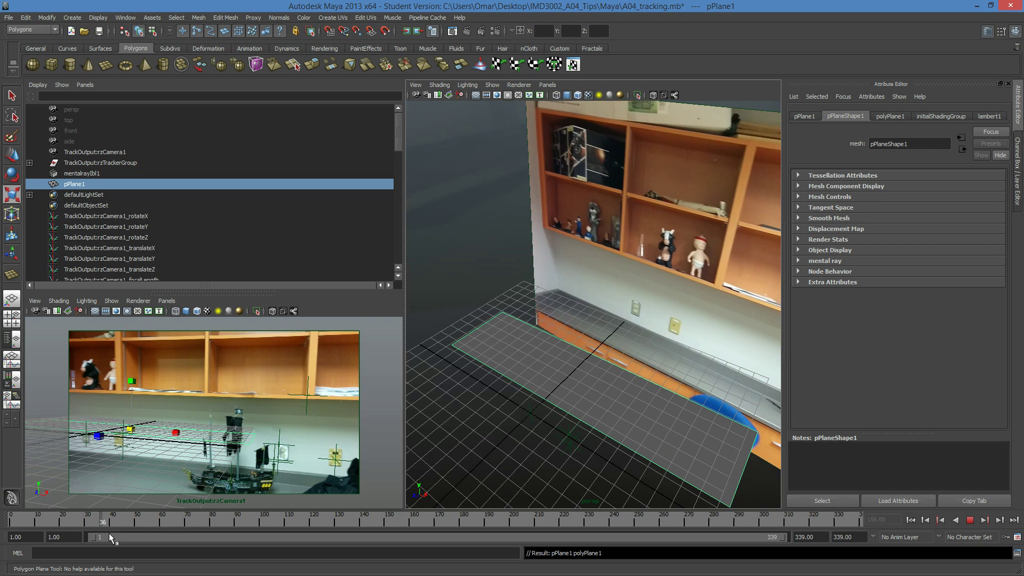
pyautogui.hotkey('alt', 'v')
# Step: Lower the plane and set its Translate Y to -2 in the Channel Box
pyautogui.press('w')
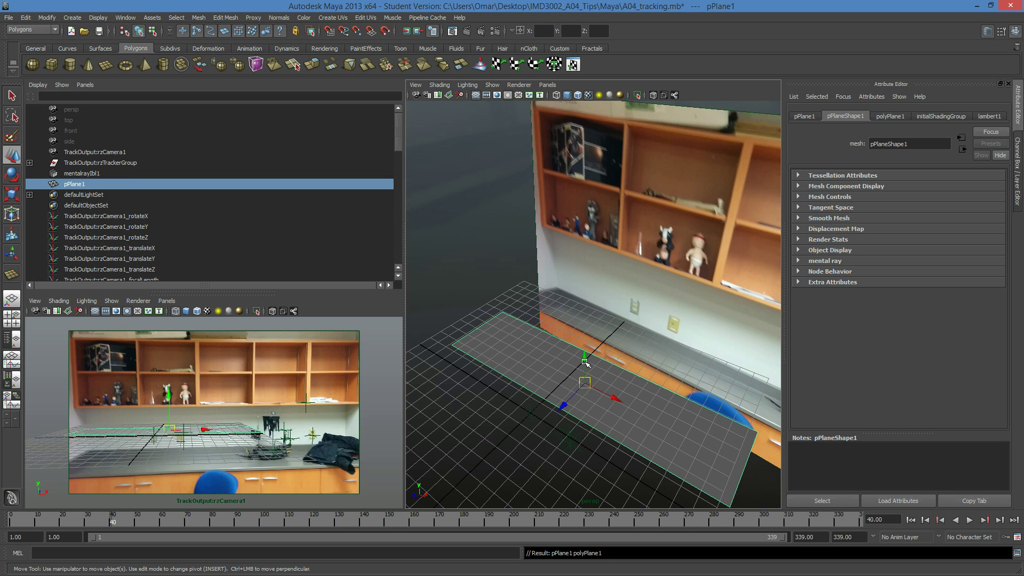
pyautogui.moveTo(586, 378); pyautogui.dragTo(586, 404)
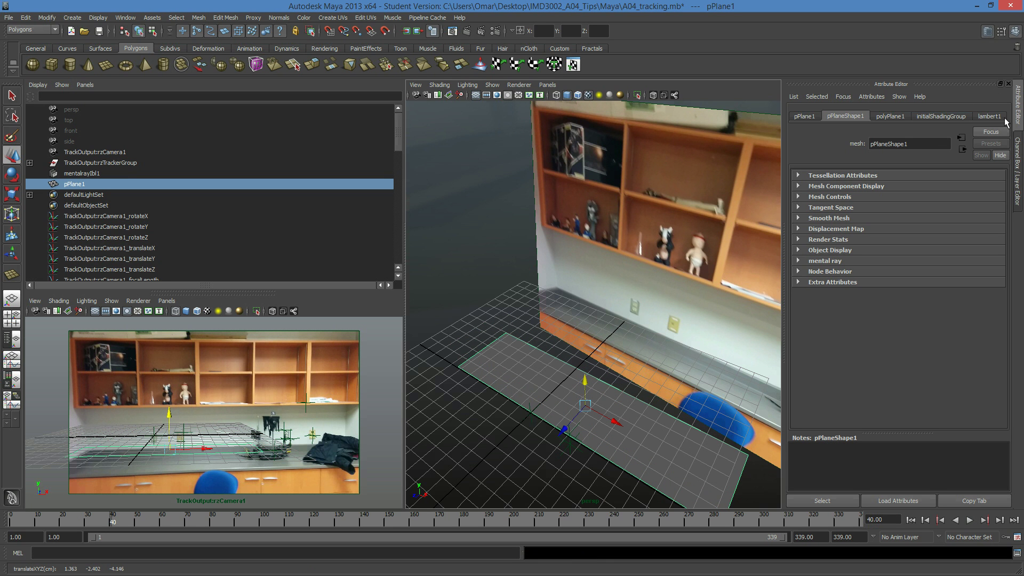
pyautogui.click(1018, 165)
pyautogui.click(991, 135)
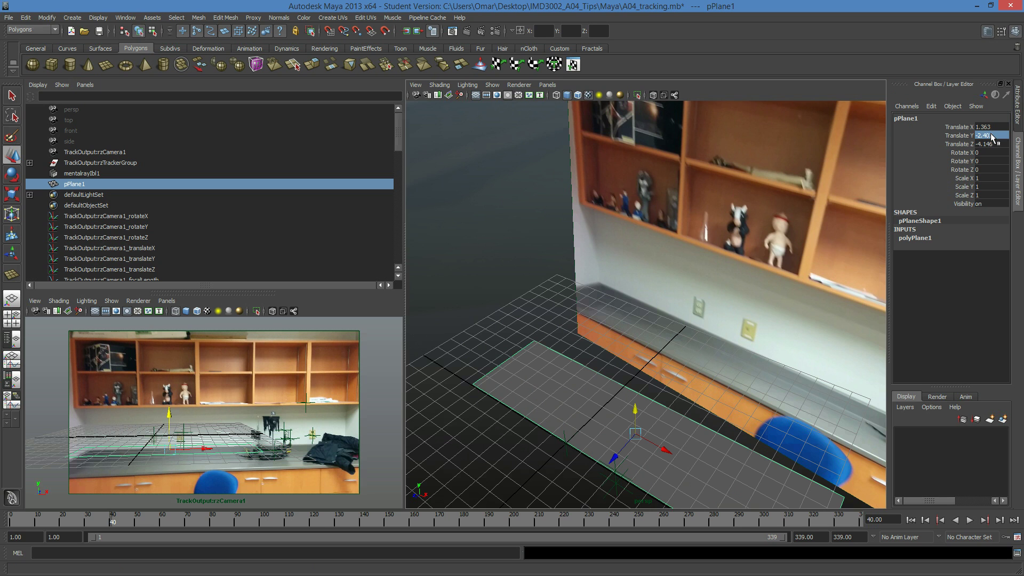
pyautogui.click(990, 135)
pyautogui.write('-2')
pyautogui.press('Return')
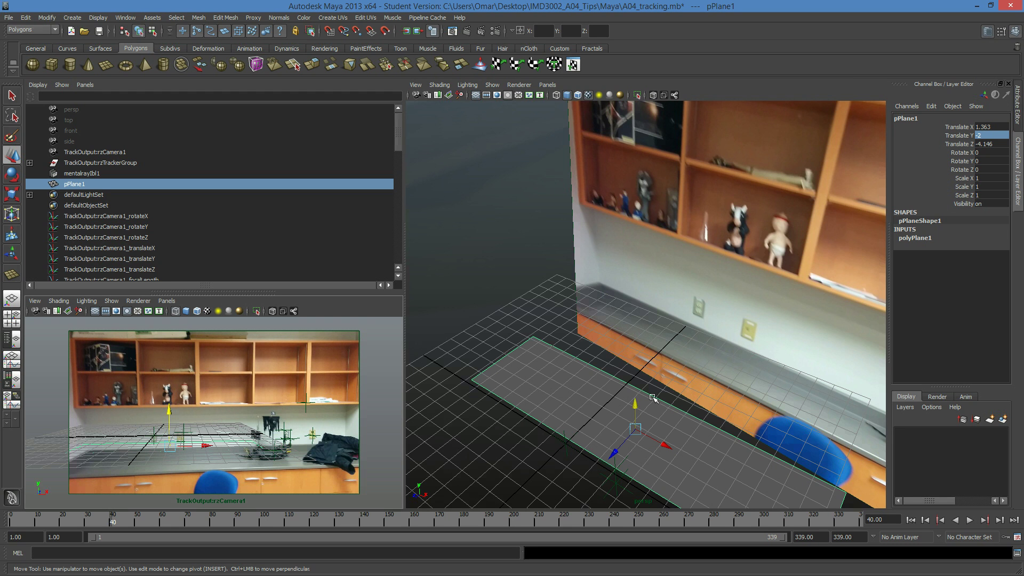
# Step: Slide pPlane1 to X 5.011, Z 3.803, checking its fit at frames 84, 105 and in playback
pyautogui.moveTo(612, 449); pyautogui.dragTo(457, 571)
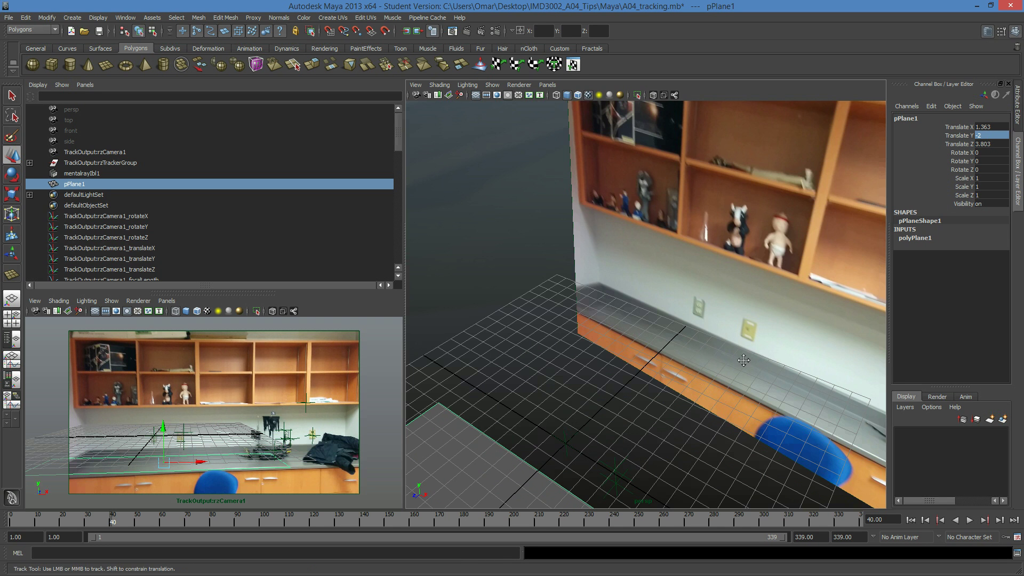
pyautogui.hotkey('ctrl', 'z')
pyautogui.keyDown('alt'); pyautogui.moveTo(745, 267); pyautogui.dragTo(648, 368); pyautogui.keyUp('alt')
pyautogui.moveTo(567, 354); pyautogui.dragTo(612, 397)
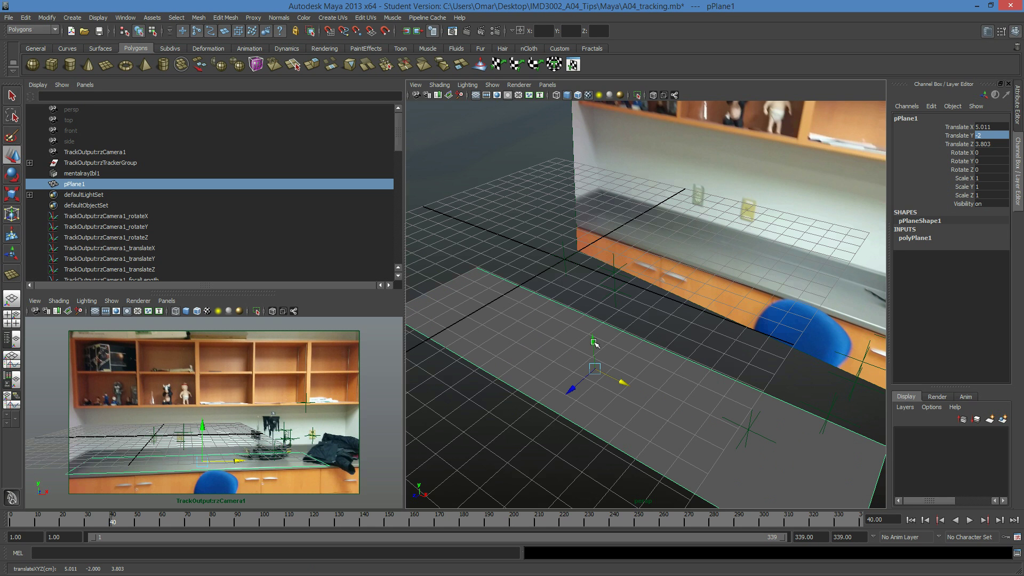
pyautogui.moveTo(159, 525); pyautogui.dragTo(223, 525)
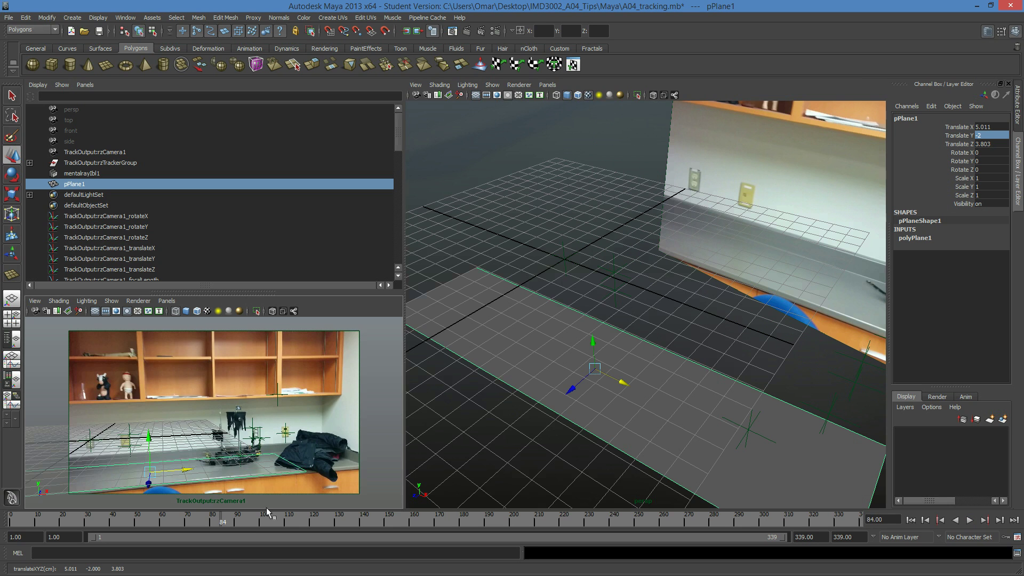
pyautogui.click(277, 524)
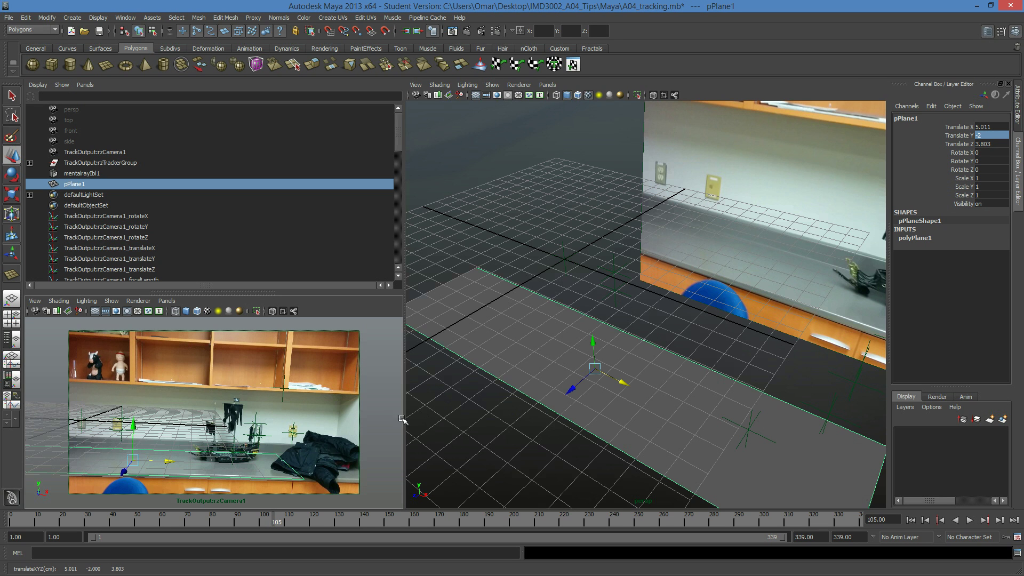
pyautogui.moveTo(416, 416); pyautogui.dragTo(432, 415, button='middle')
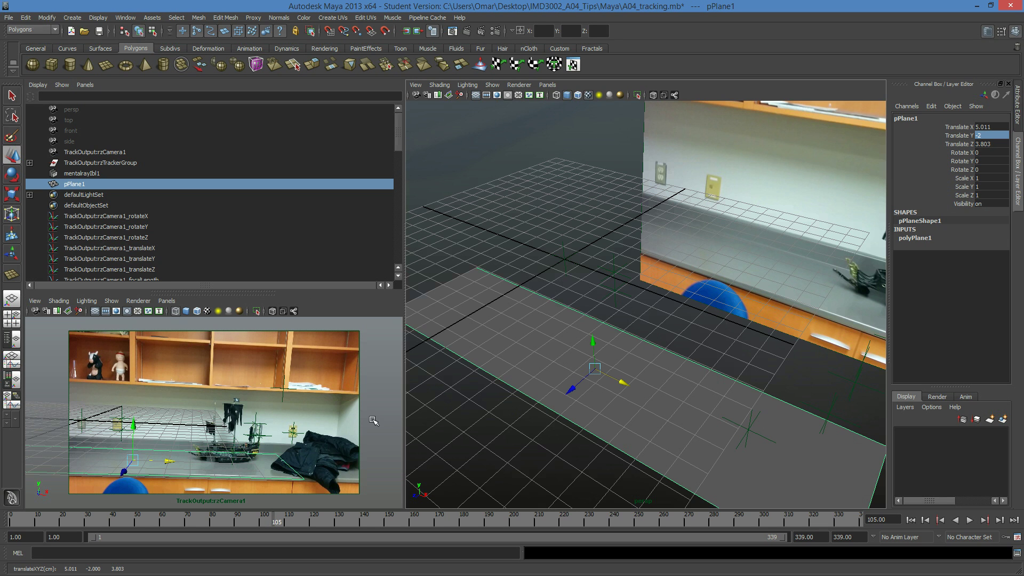
pyautogui.hotkey('alt', 'v')
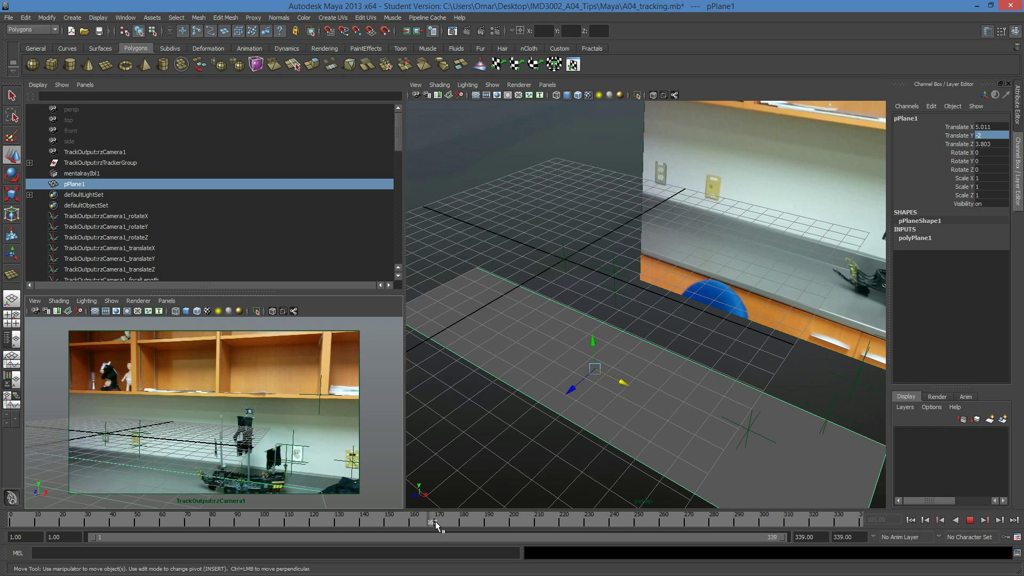
# Step: Adjust pPlane1 to Translate X 5.696 and Y -1.82, comparing frames 273 and 223
pyautogui.moveTo(539, 520); pyautogui.dragTo(718, 527)
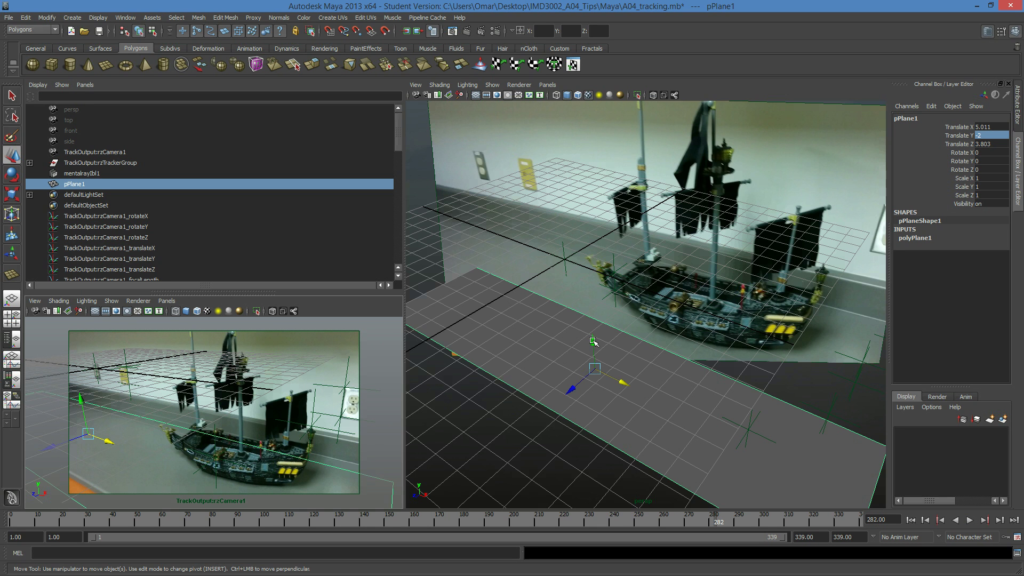
pyautogui.moveTo(594, 342)
pyautogui.mouseDown()
pyautogui.moveTo(592, 329)
pyautogui.moveTo(590, 353)
pyautogui.moveTo(590, 337)
pyautogui.mouseUp()
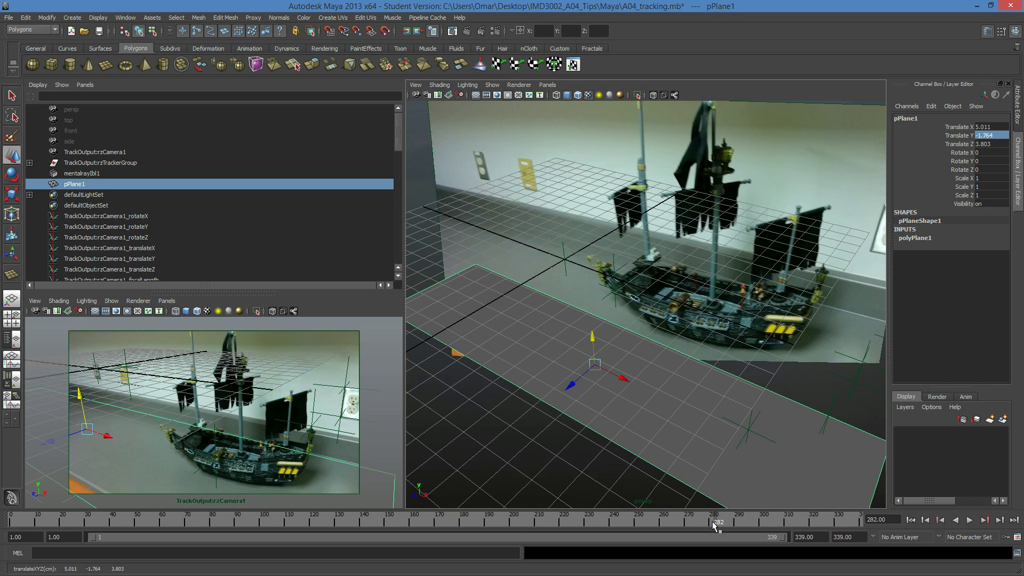
pyautogui.moveTo(677, 522); pyautogui.dragTo(33, 518)
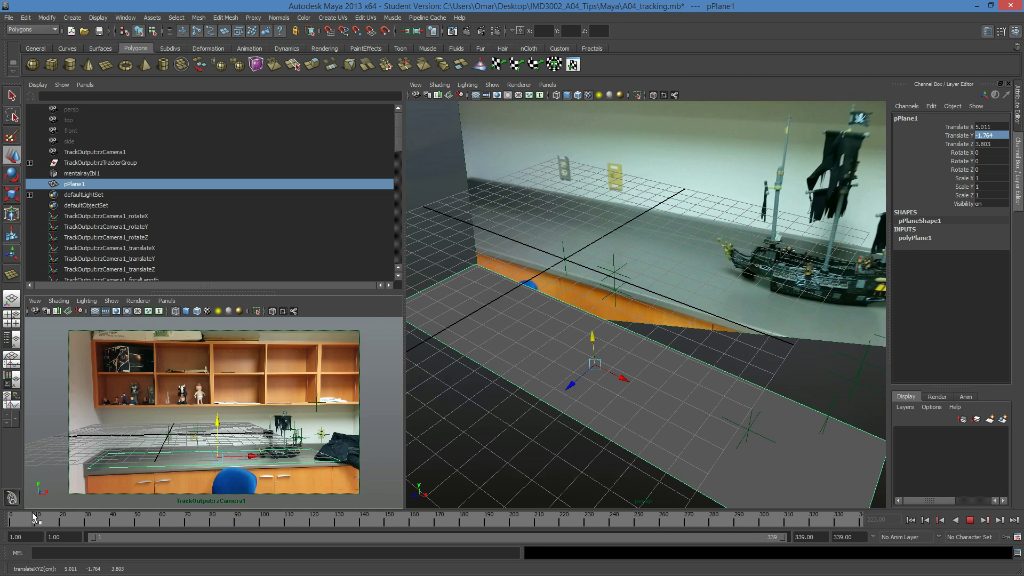
pyautogui.moveTo(614, 377); pyautogui.dragTo(622, 380)
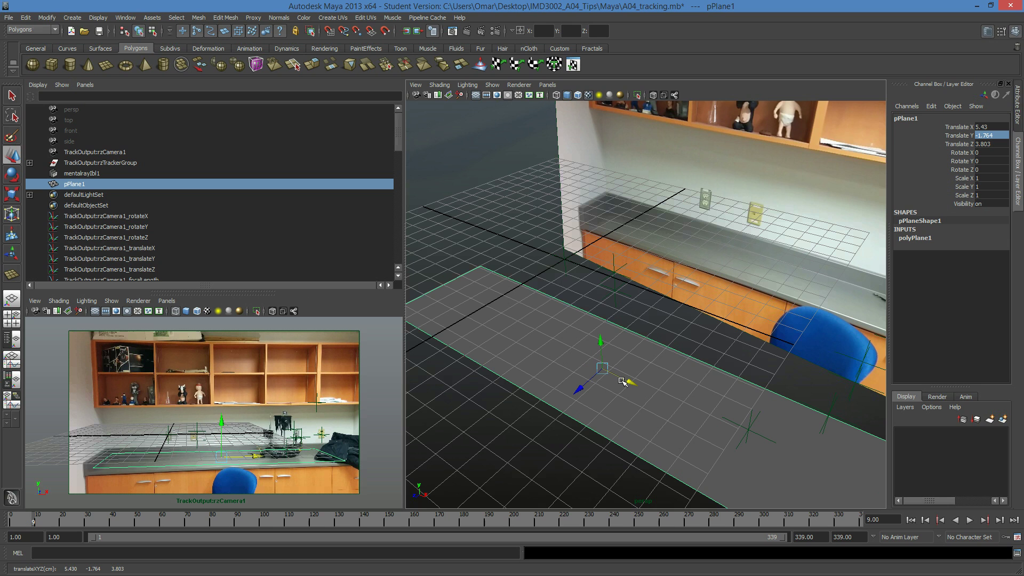
pyautogui.doubleClick(995, 135)
pyautogui.write('-1.82')
pyautogui.press('Return')
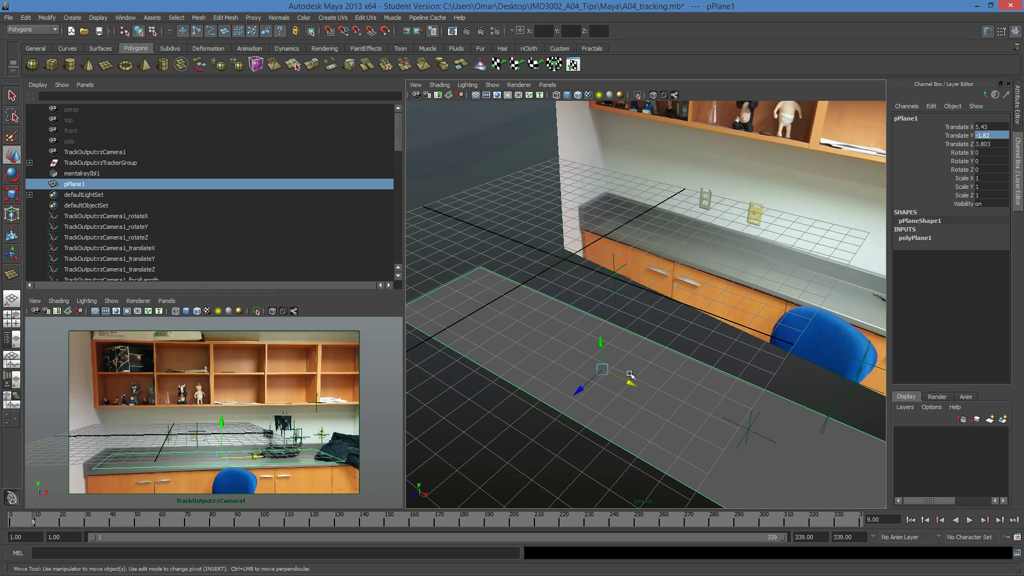
pyautogui.moveTo(630, 384); pyautogui.dragTo(666, 363)
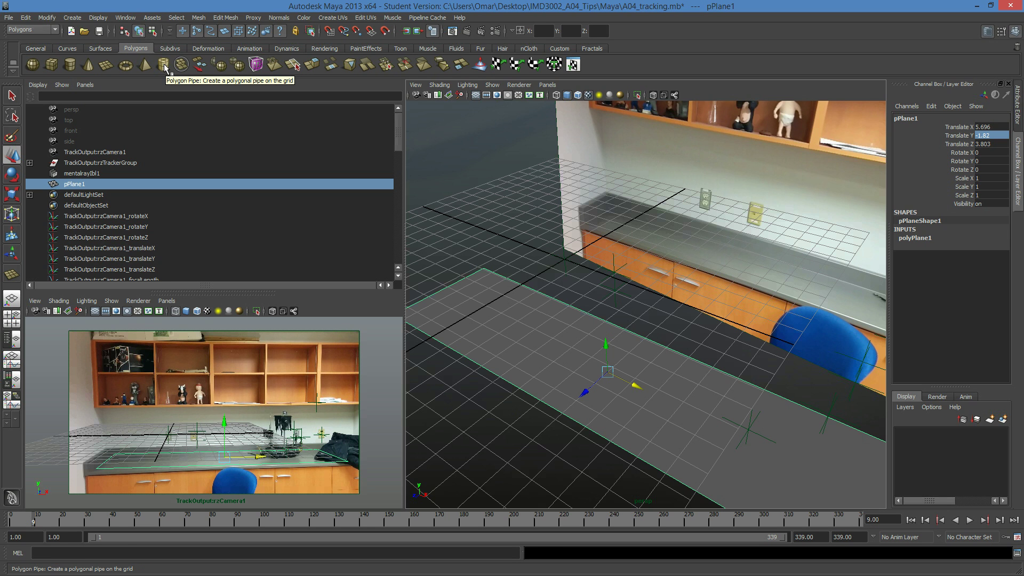
# Step: Draw a polygon pipe and a pyramid on the ground plane
pyautogui.click(164, 66)
pyautogui.moveTo(655, 390); pyautogui.dragTo(685, 344)
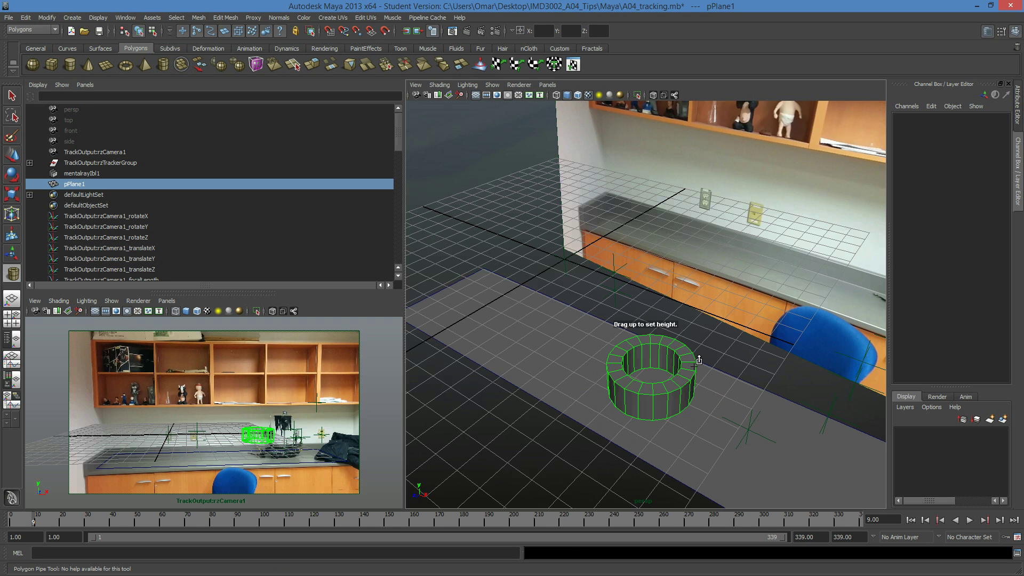
pyautogui.click(145, 64)
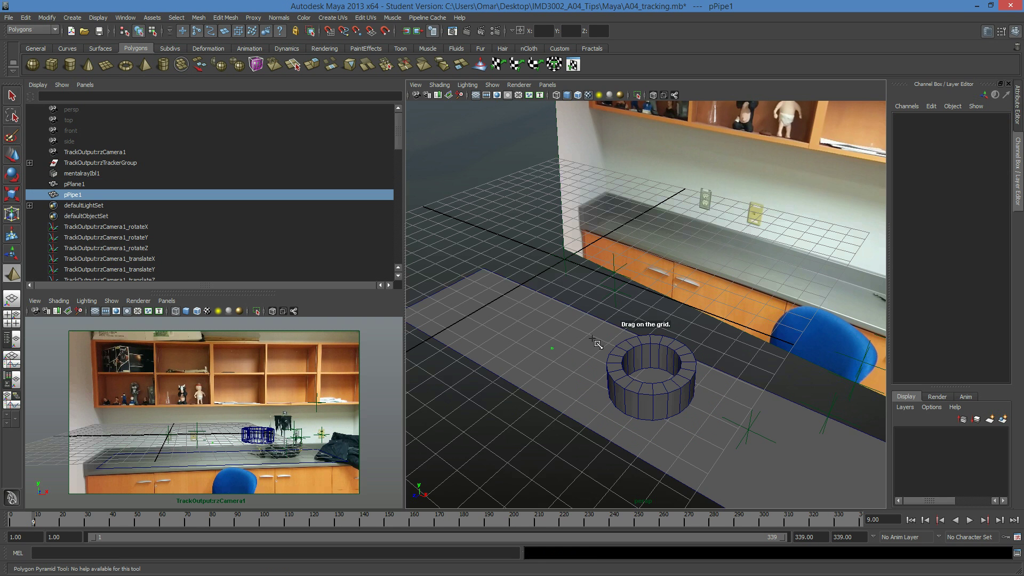
pyautogui.moveTo(554, 362); pyautogui.dragTo(710, 410)
# Step: Push the pyramid back along Z to Translate Z 3.501
pyautogui.press('[')
pyautogui.press('w')
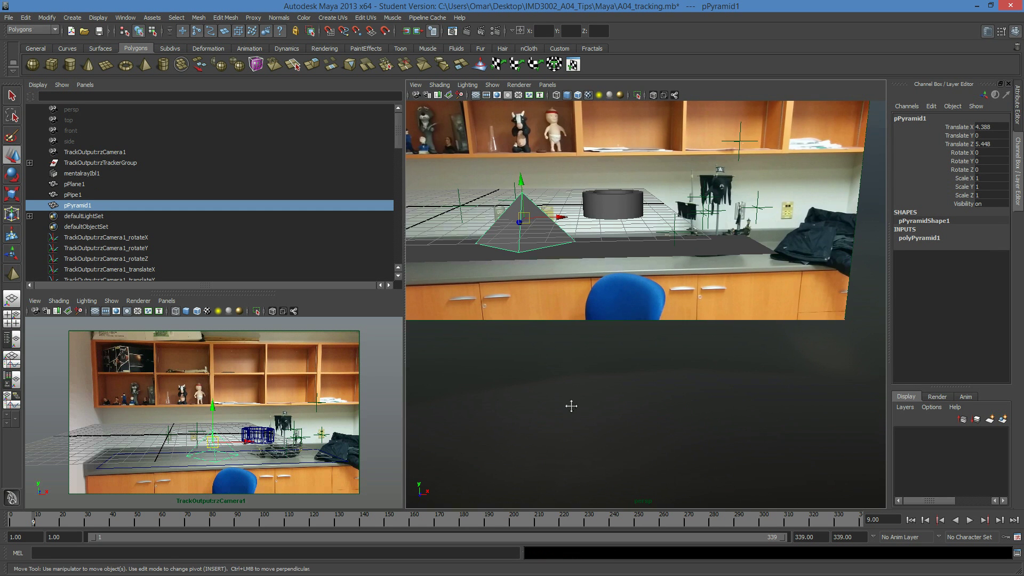
pyautogui.press('[')
pyautogui.press('[')
pyautogui.press('[')
pyautogui.press('[')
pyautogui.press('[')
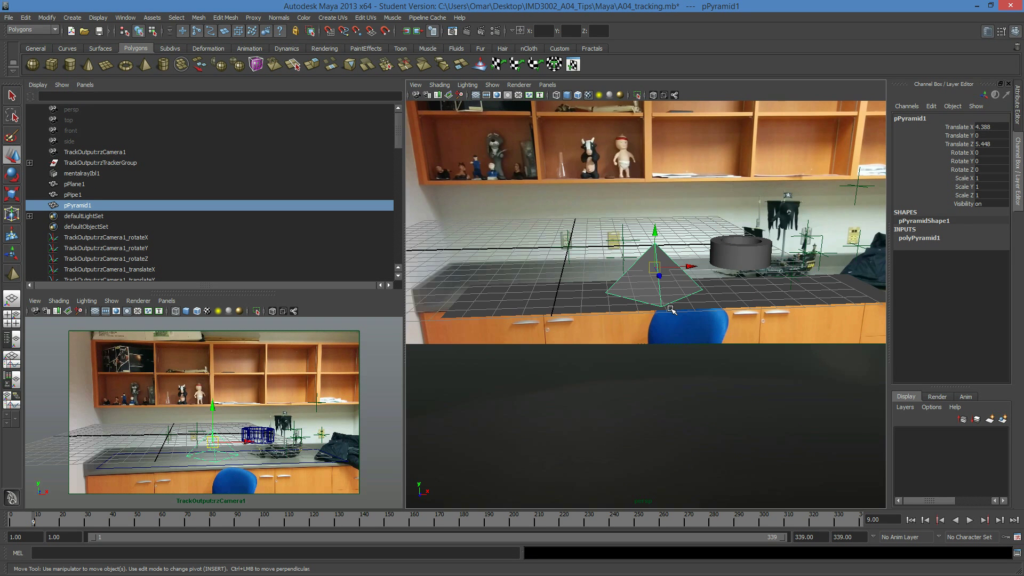
pyautogui.keyDown('alt'); pyautogui.moveTo(670, 309); pyautogui.dragTo(636, 291); pyautogui.keyUp('alt')
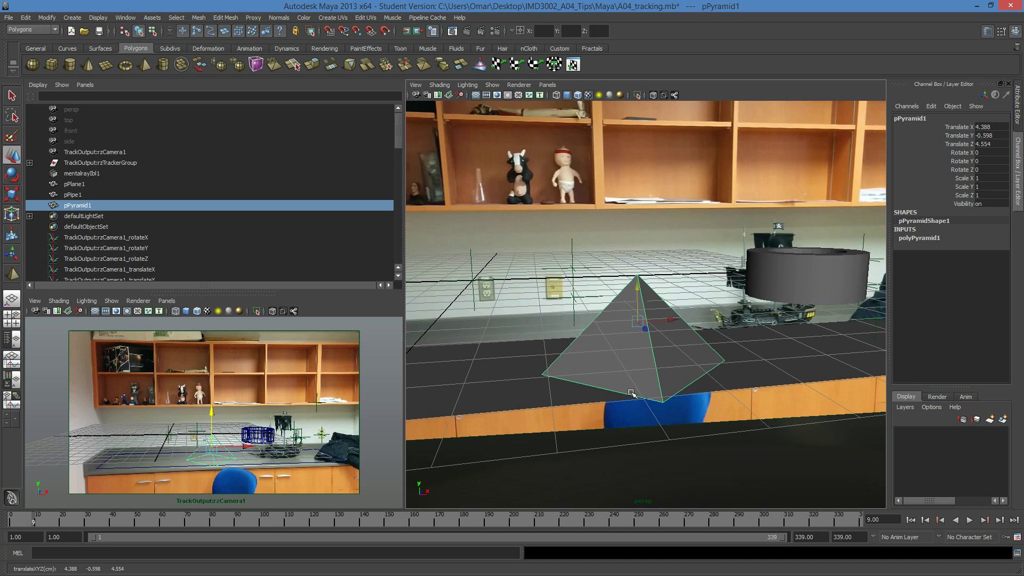
pyautogui.keyDown('alt'); pyautogui.moveTo(631, 393); pyautogui.dragTo(575, 320); pyautogui.keyUp('alt')
pyautogui.press('r')
# Step: Place pPipe1 on the counter beside the pyramid at about X 7.019, Y -1.25, Z 4.748
pyautogui.keyDown('alt'); pyautogui.moveTo(690, 304); pyautogui.dragTo(589, 324); pyautogui.keyUp('alt')
pyautogui.click(789, 288)
pyautogui.press('w')
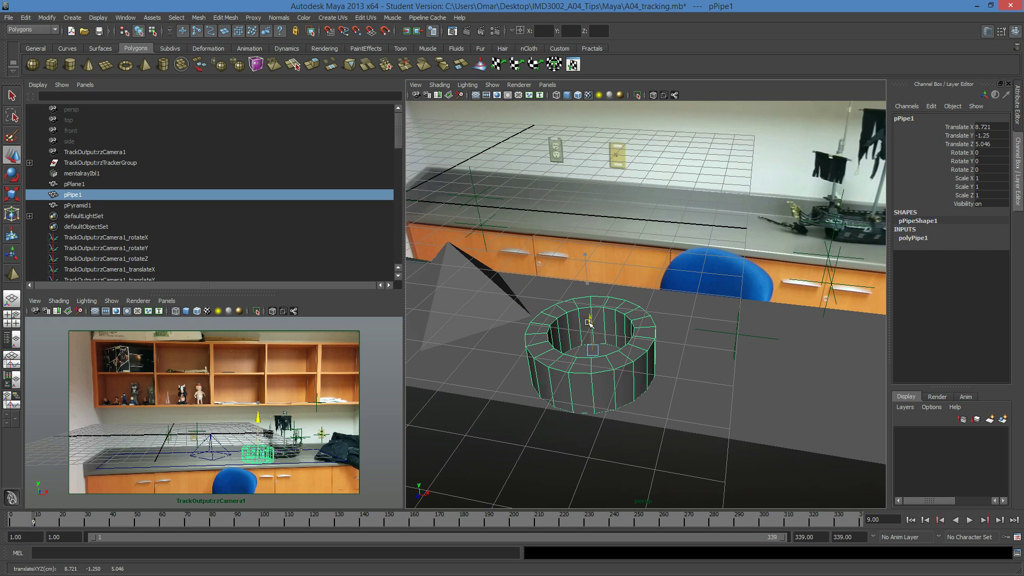
pyautogui.moveTo(580, 374); pyautogui.dragTo(738, 441)
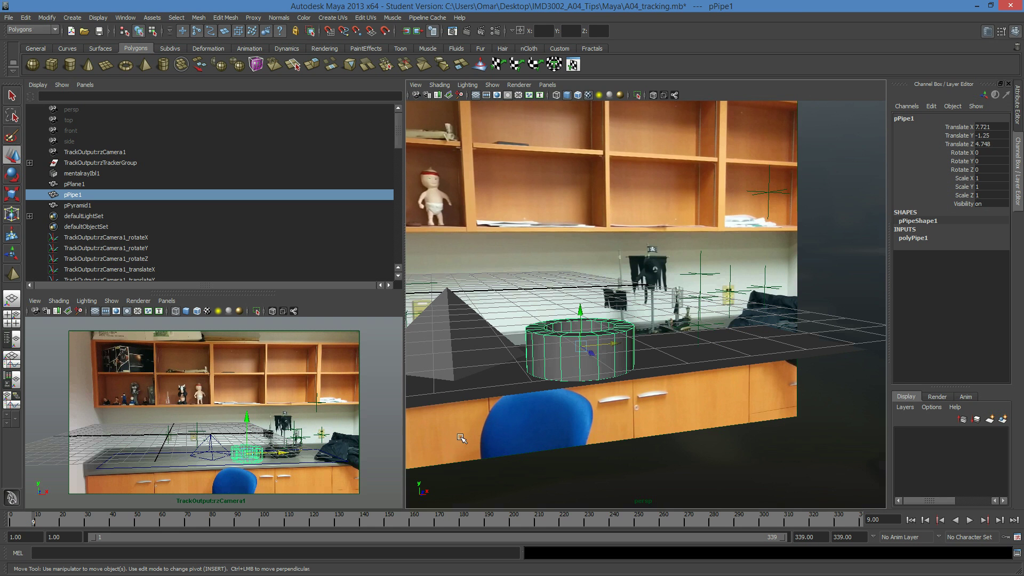
pyautogui.moveTo(758, 374)
pyautogui.keyDown('alt'); pyautogui.mouseDown()
pyautogui.moveTo(647, 368)
pyautogui.moveTo(752, 377)
pyautogui.mouseUp(); pyautogui.keyUp('alt')
pyautogui.scroll(2, 752, 377)
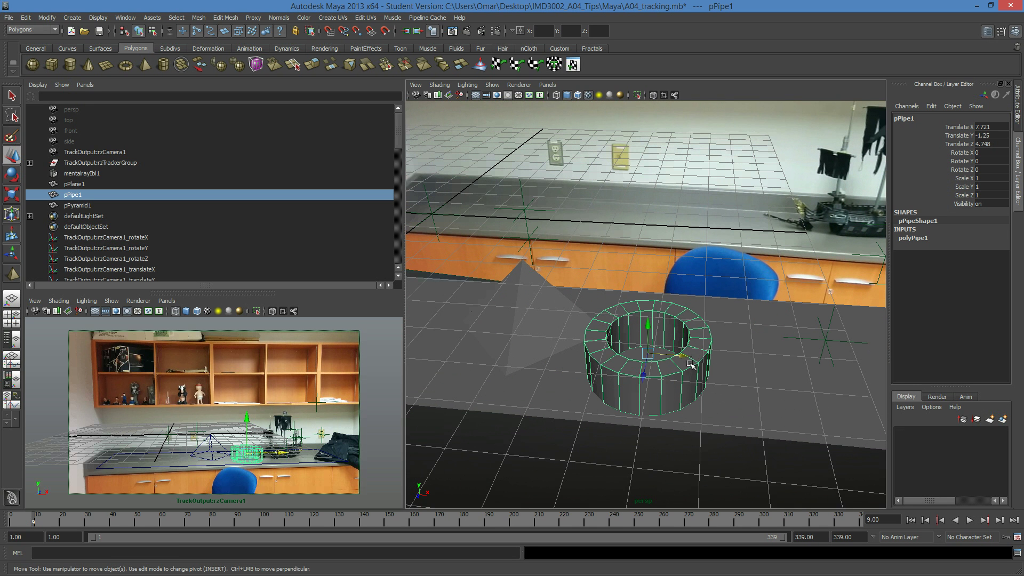
pyautogui.moveTo(682, 356); pyautogui.dragTo(652, 356)
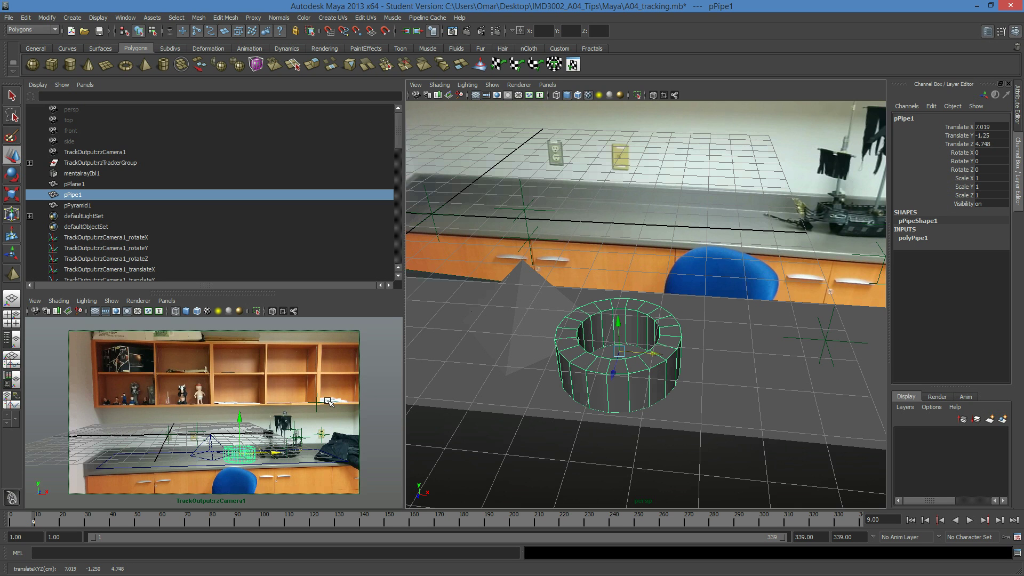
pyautogui.press('5')
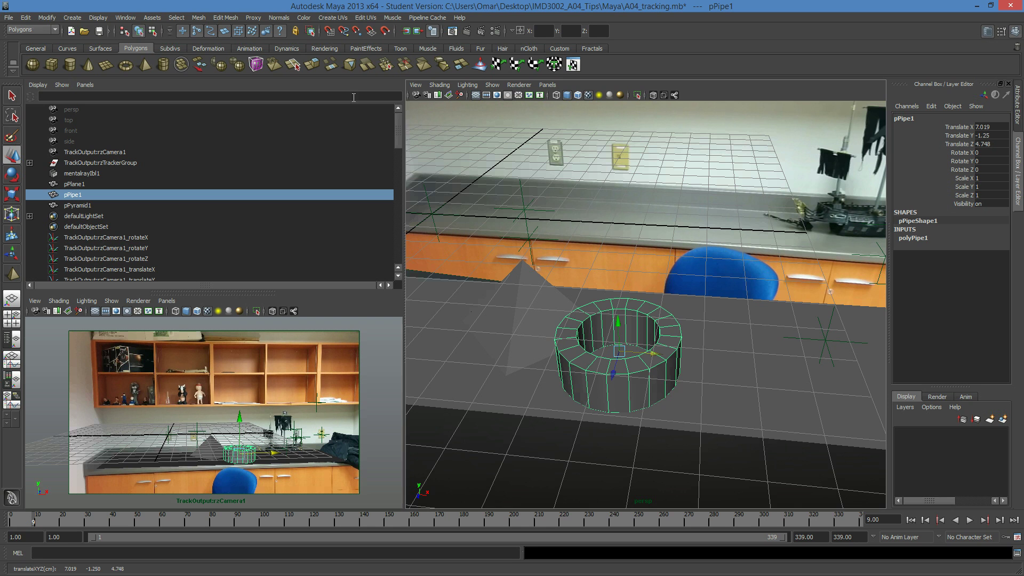
# Step: Assign a new Blinn material to the pipe and set its colour to saturated purple
pyautogui.click(325, 48)
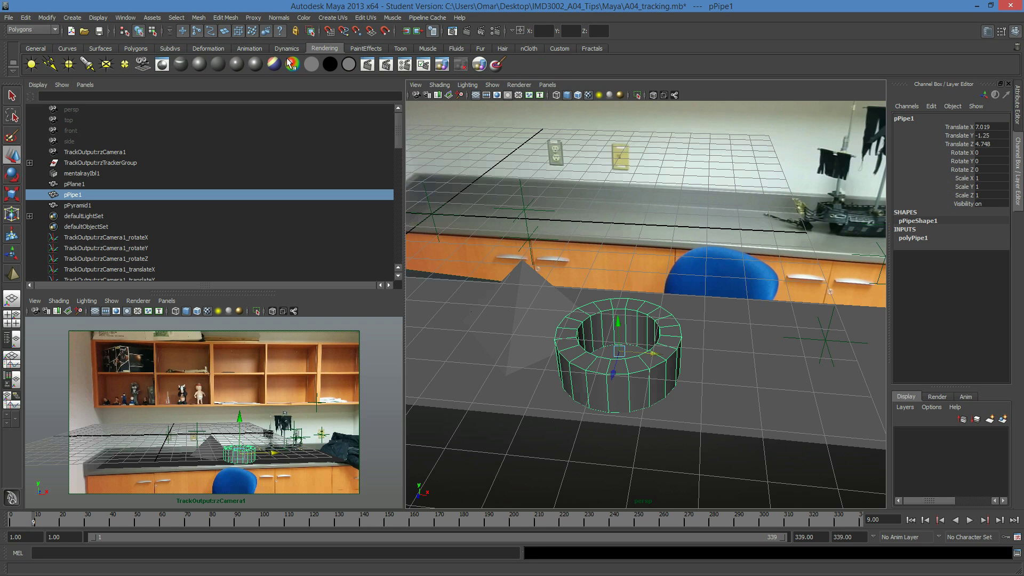
pyautogui.click(199, 64)
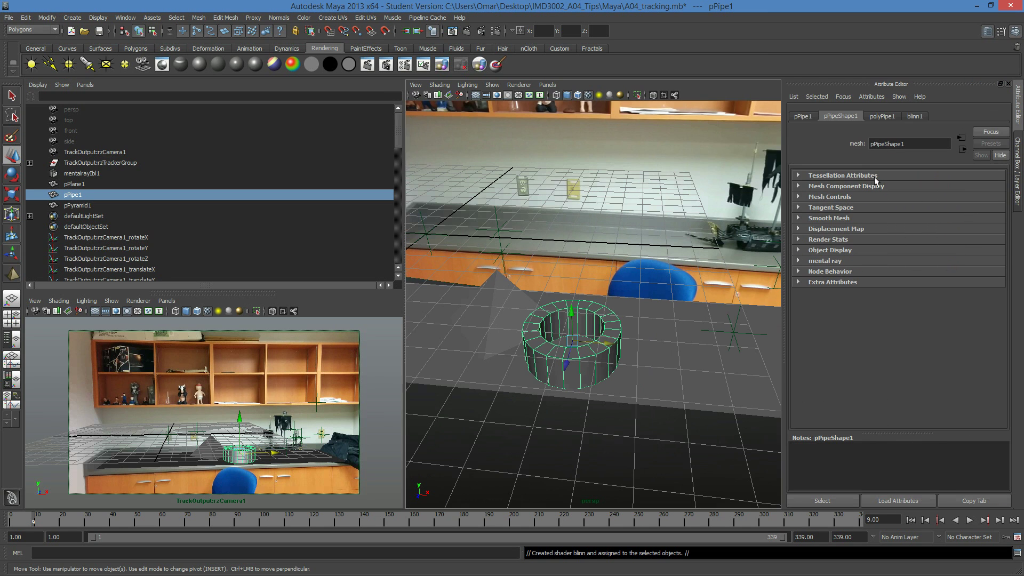
pyautogui.click(913, 115)
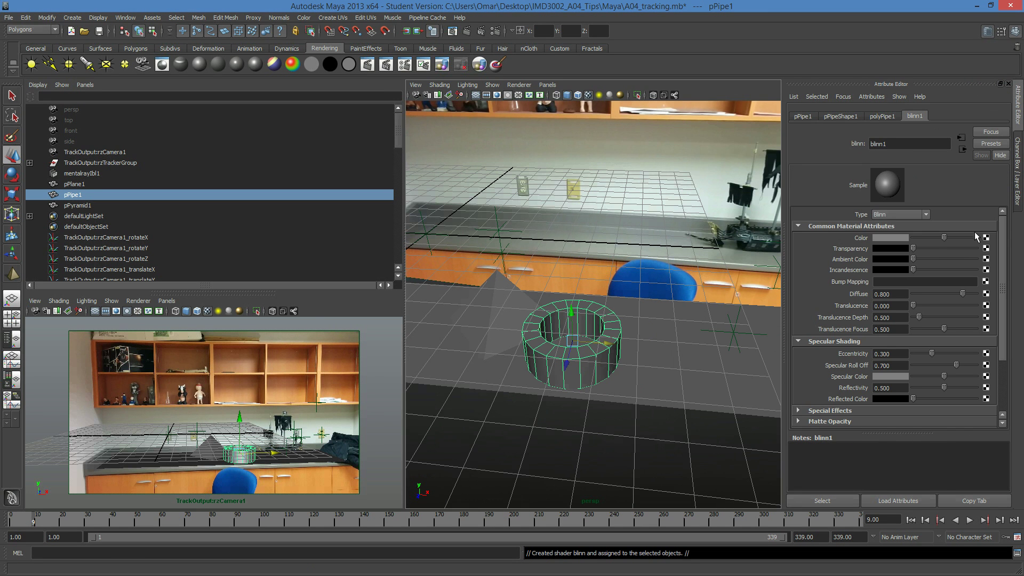
pyautogui.click(900, 234)
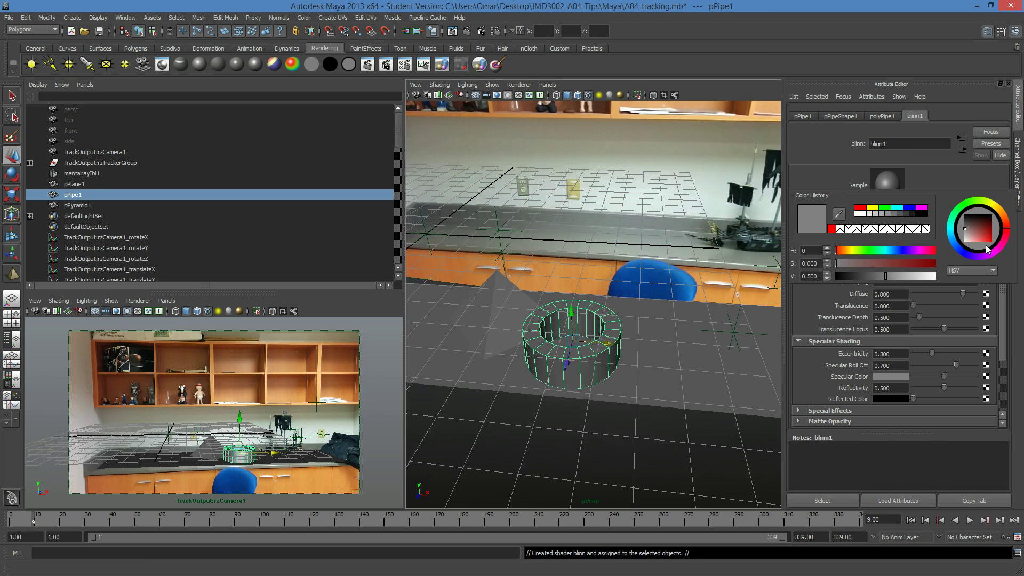
pyautogui.click(904, 251)
pyautogui.click(975, 261)
pyautogui.moveTo(977, 232); pyautogui.dragTo(992, 243)
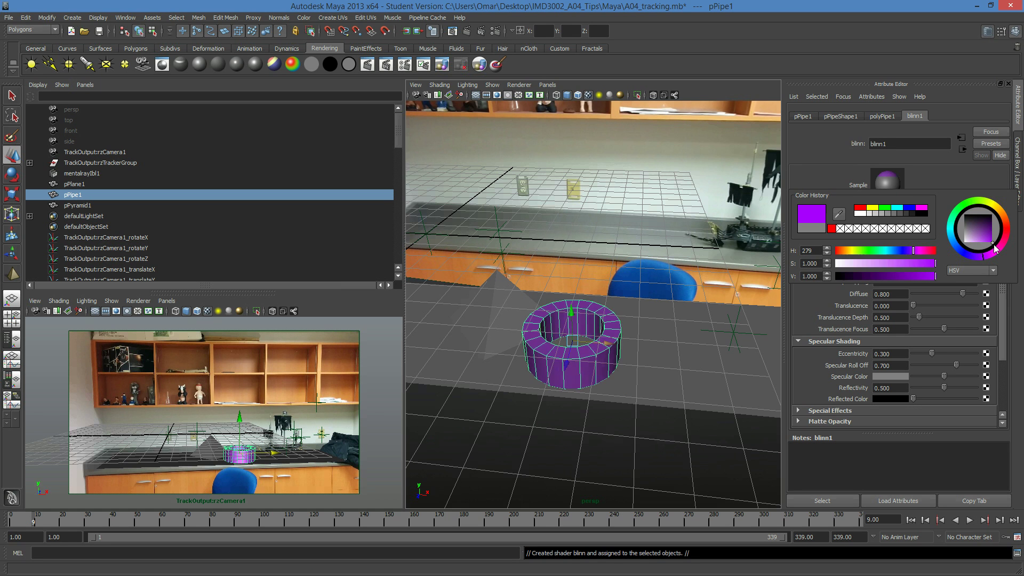
# Step: Give the pyramid a bright red Blinn material and display the pipe smoothed
pyautogui.click(501, 308)
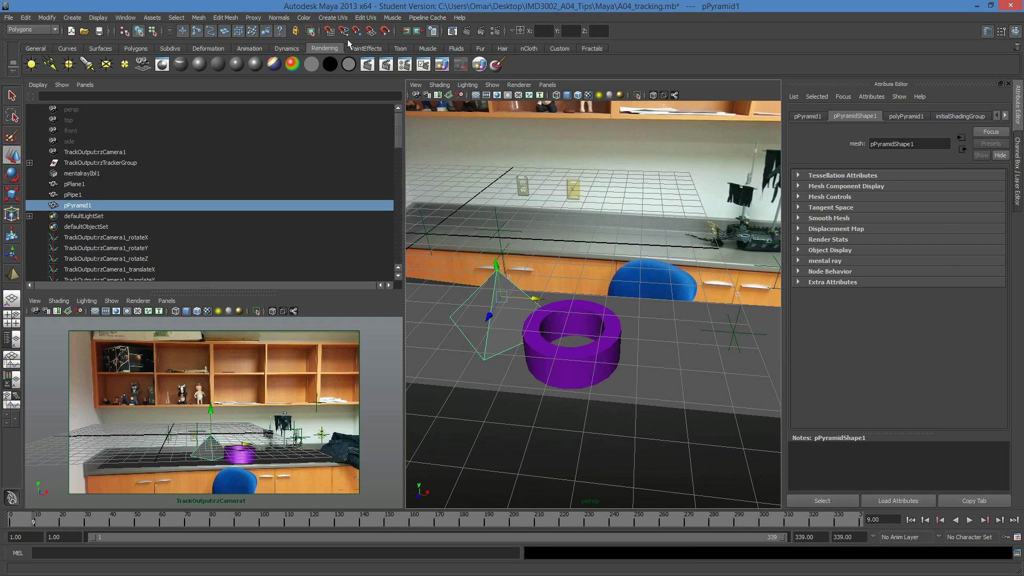
pyautogui.click(201, 62)
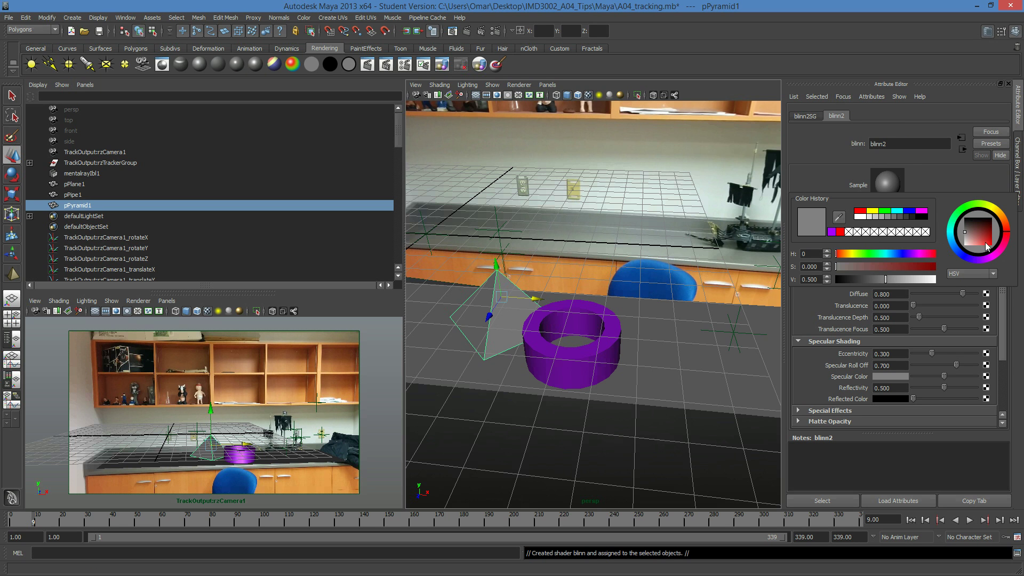
pyautogui.moveTo(984, 242); pyautogui.dragTo(992, 246)
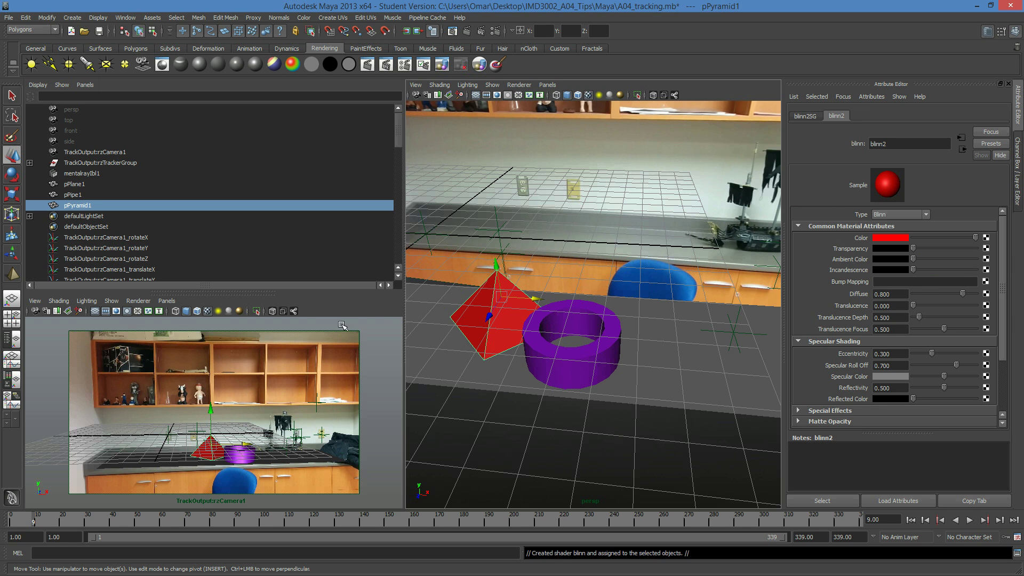
pyautogui.click(611, 356)
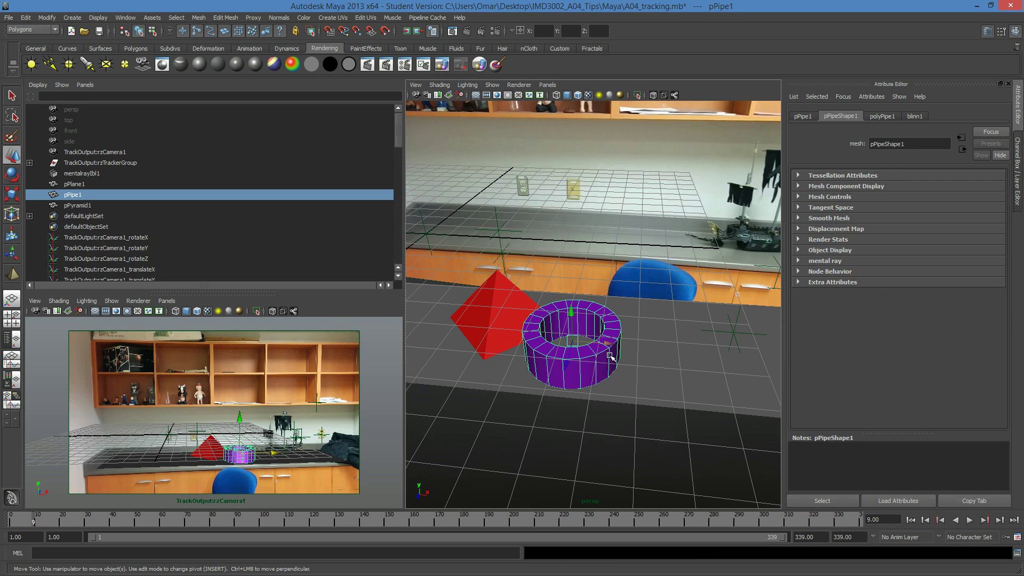
pyautogui.press('3')
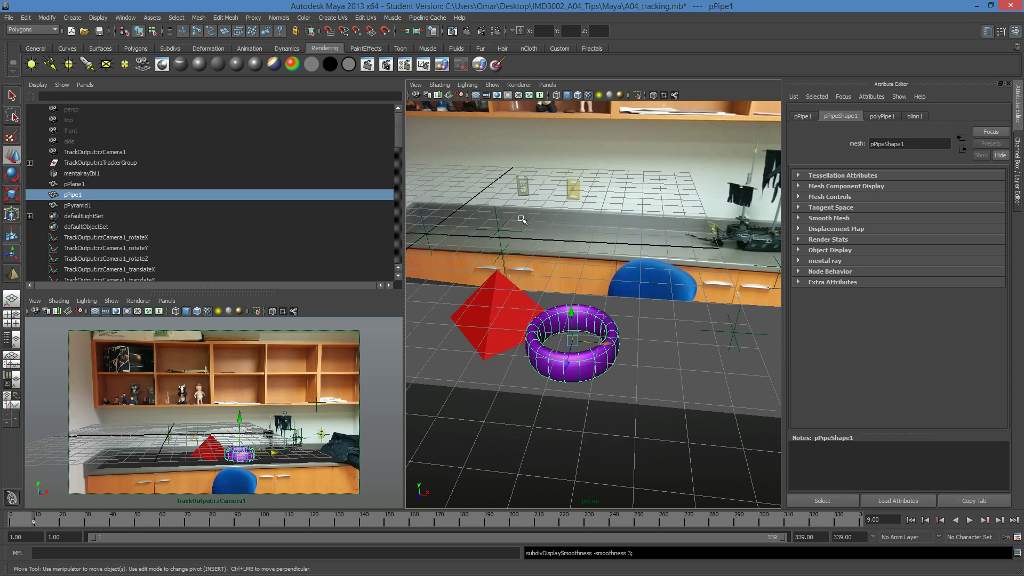
# Step: Assign a Use Background shader to pPlane1 with black specular, reflectivity 0 and reflection limit 0
pyautogui.click(671, 354)
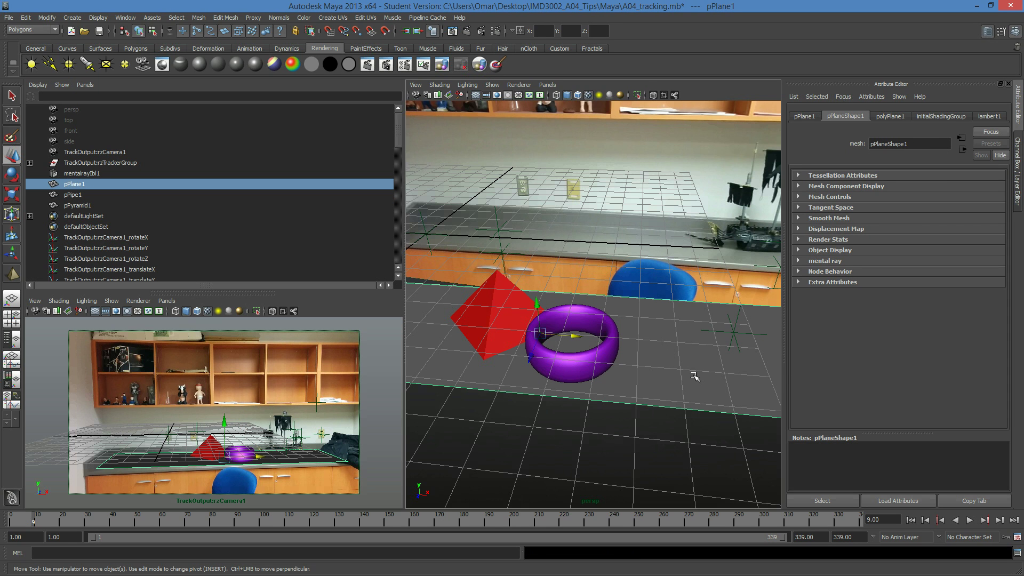
pyautogui.click(353, 69)
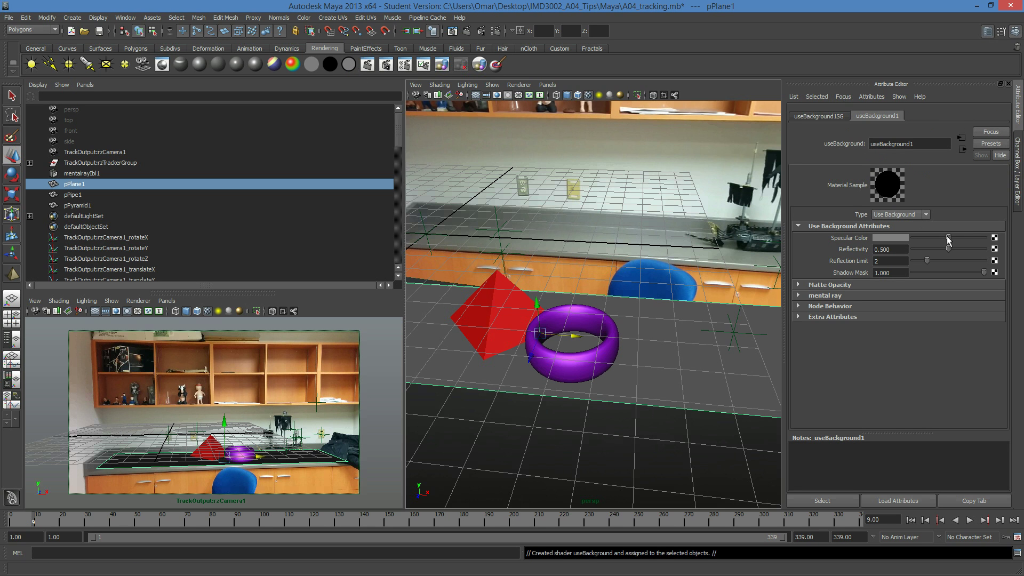
pyautogui.moveTo(948, 238); pyautogui.dragTo(928, 248)
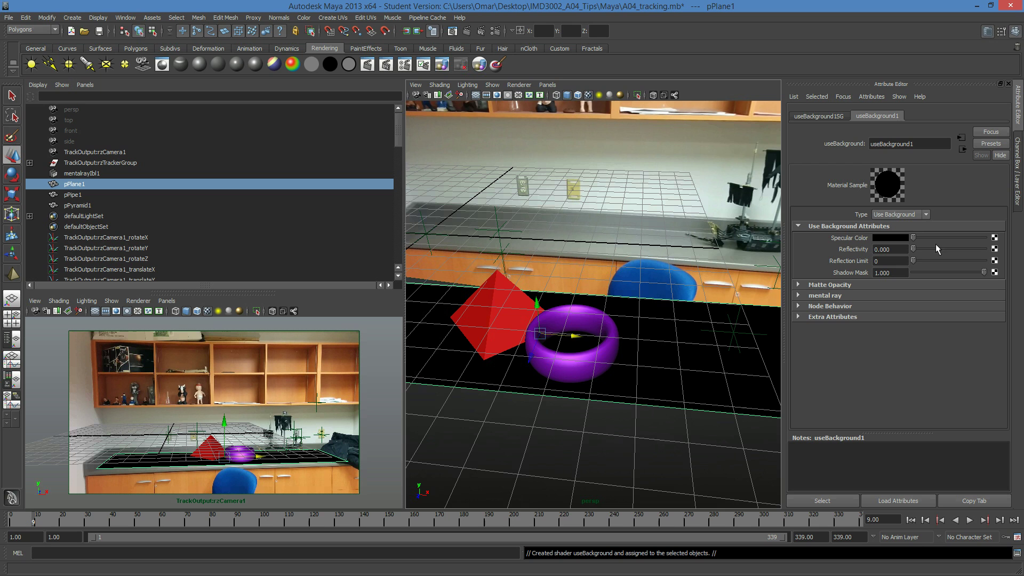
pyautogui.click(868, 295)
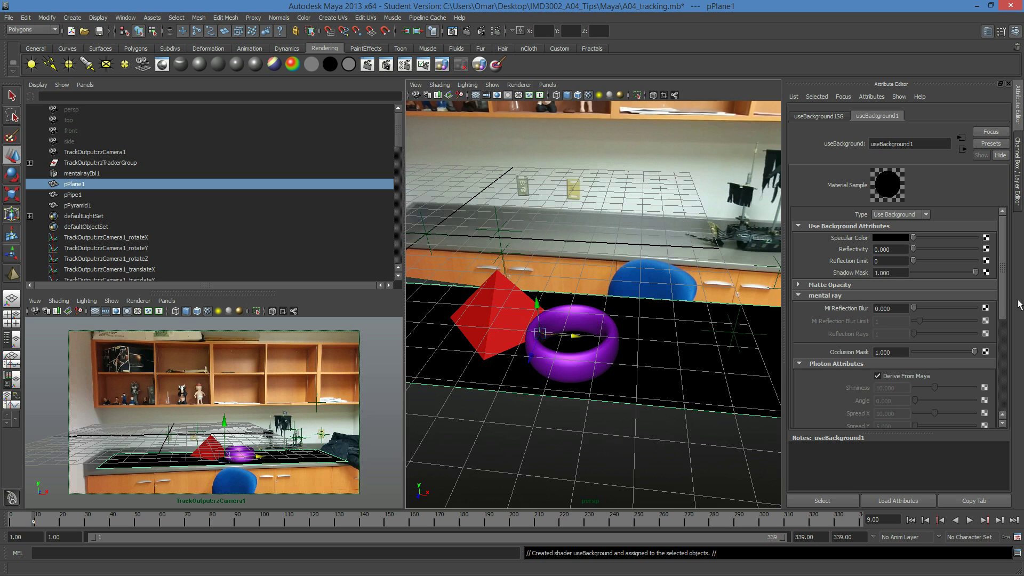
pyautogui.moveTo(999, 291); pyautogui.dragTo(996, 367)
pyautogui.click(714, 348)
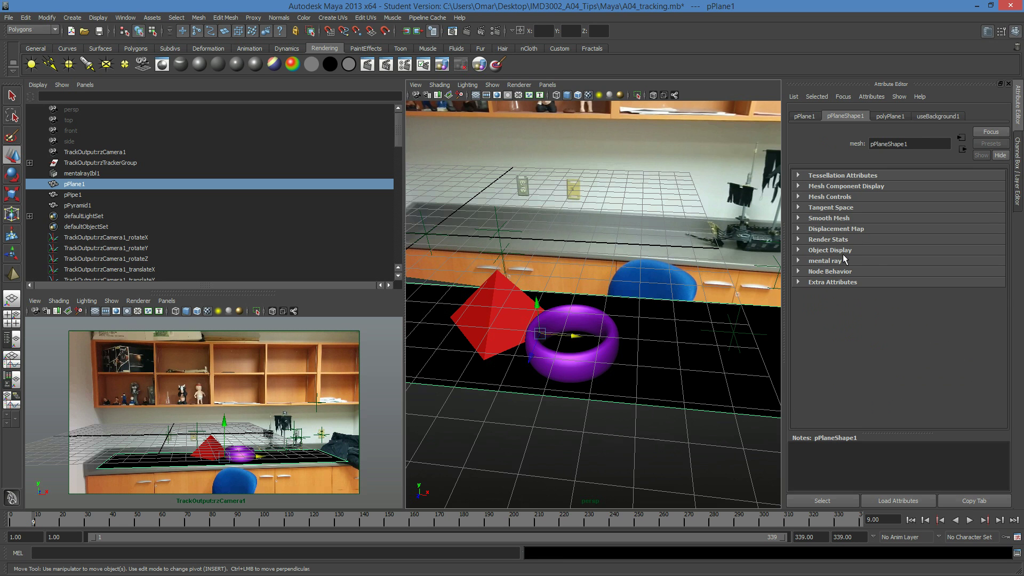
# Step: Review the plane's mental ray settings, then return to the useBackground1 shader's Matte Opacity section
pyautogui.click(841, 262)
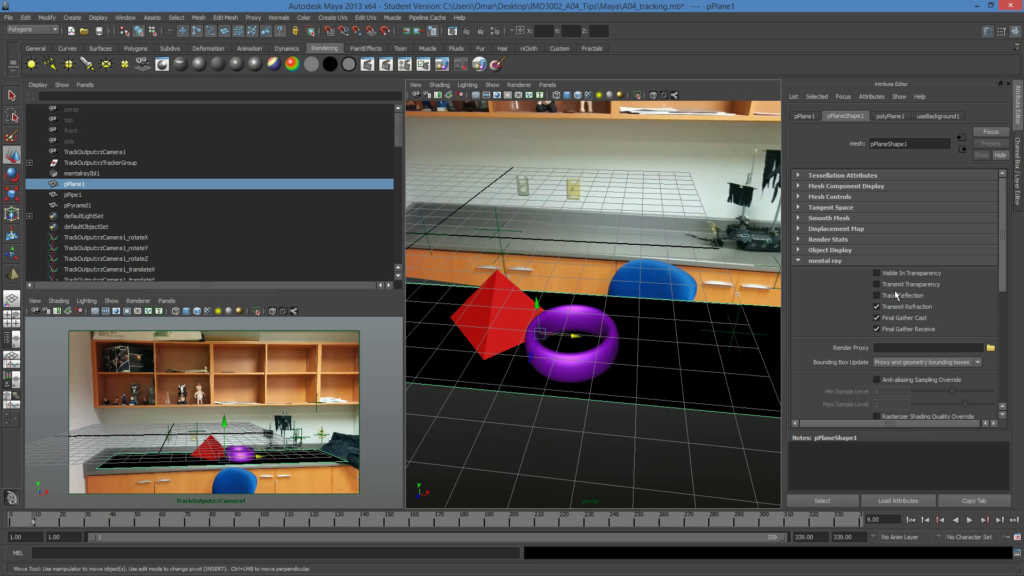
pyautogui.click(856, 261)
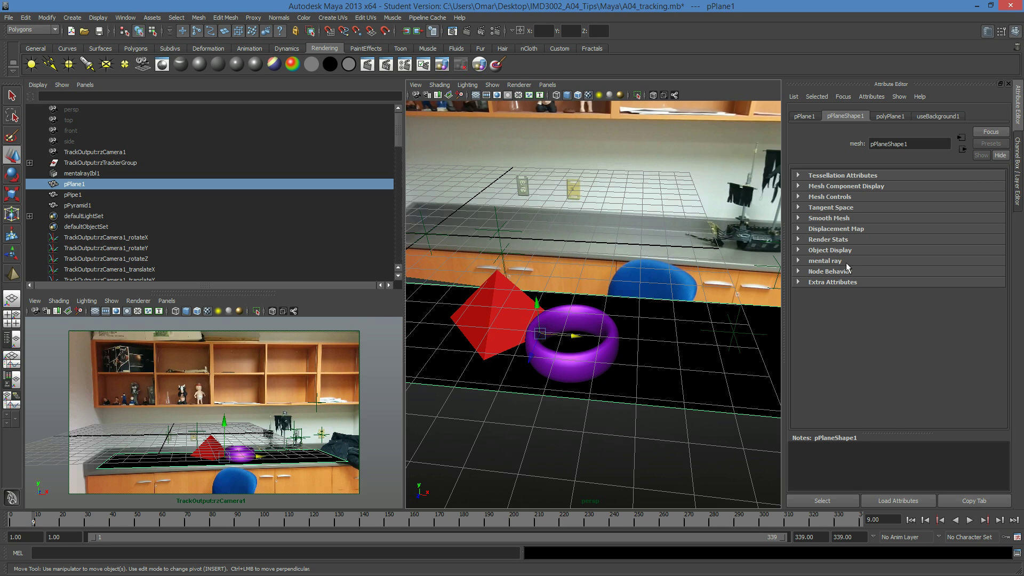
pyautogui.click(932, 114)
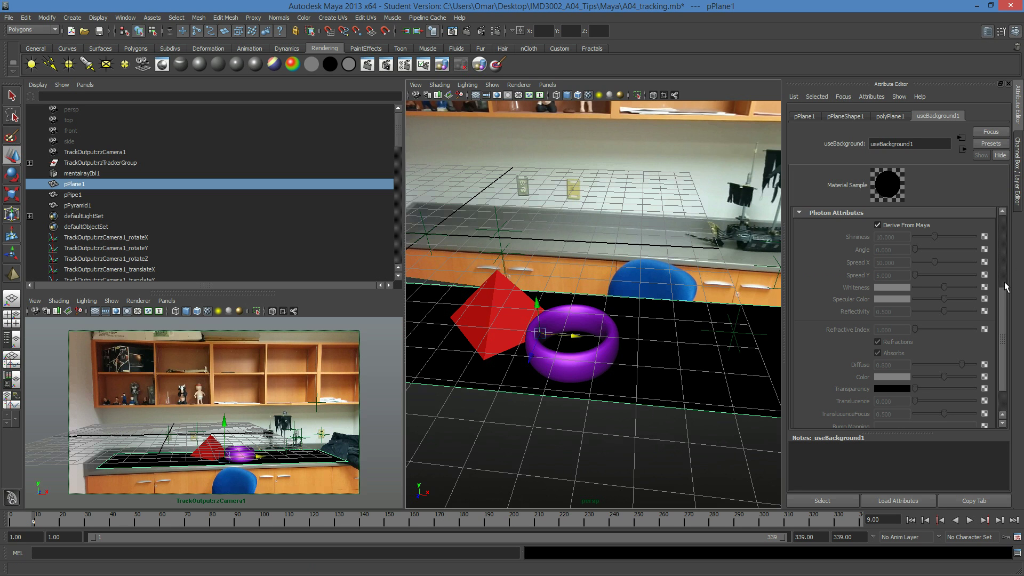
pyautogui.scroll(5, 1003, 288)
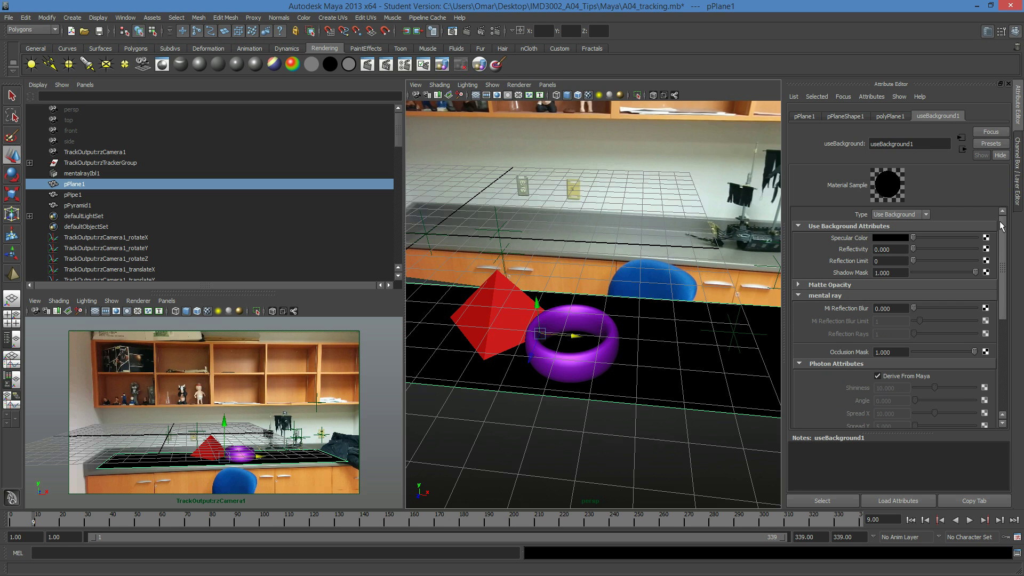
pyautogui.click(837, 364)
pyautogui.click(856, 296)
pyautogui.click(857, 285)
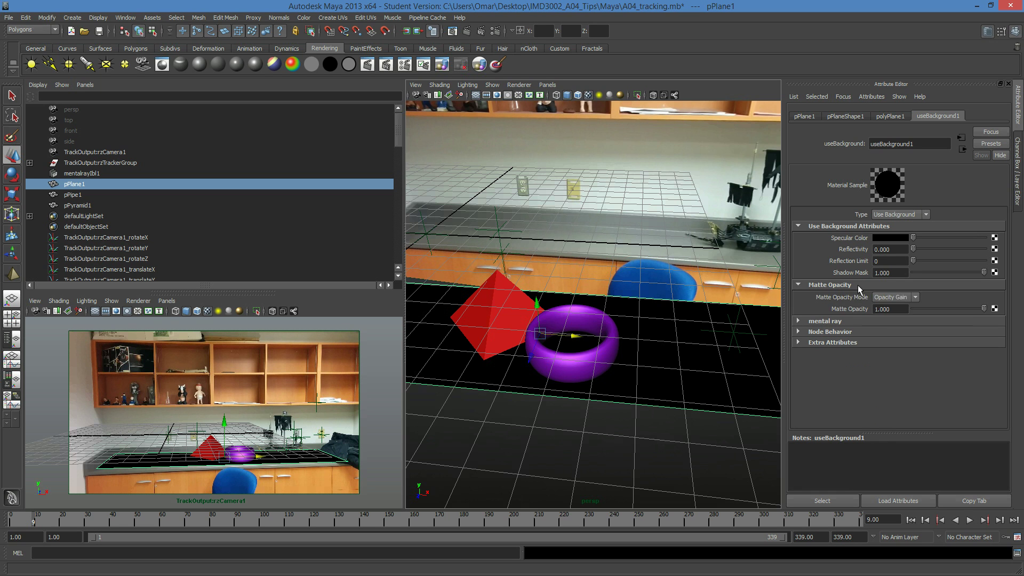
pyautogui.click(857, 285)
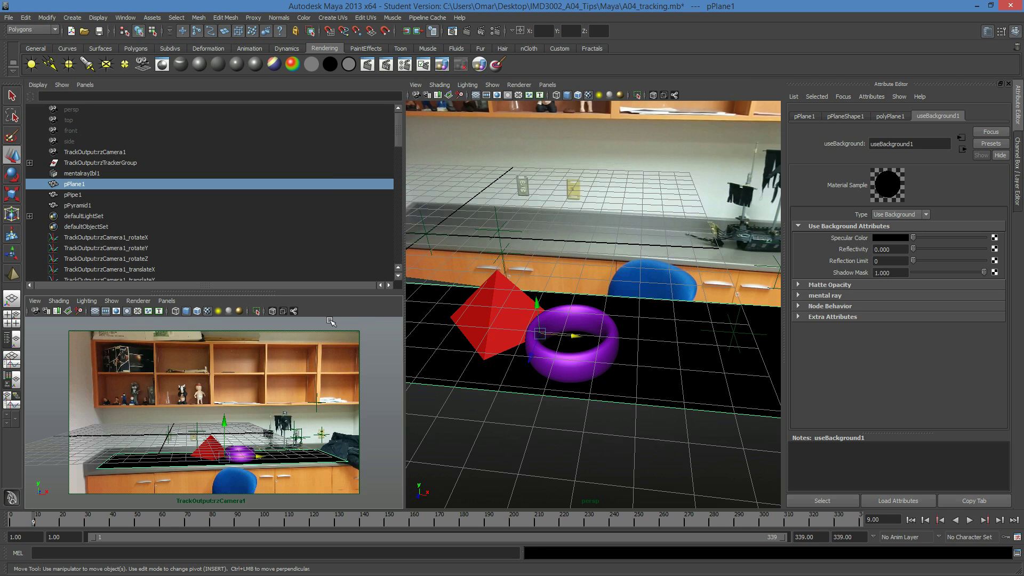
# Step: Test-render frame 9 in mental ray to preview the pyramid and pipe over the footage
pyautogui.click(465, 30)
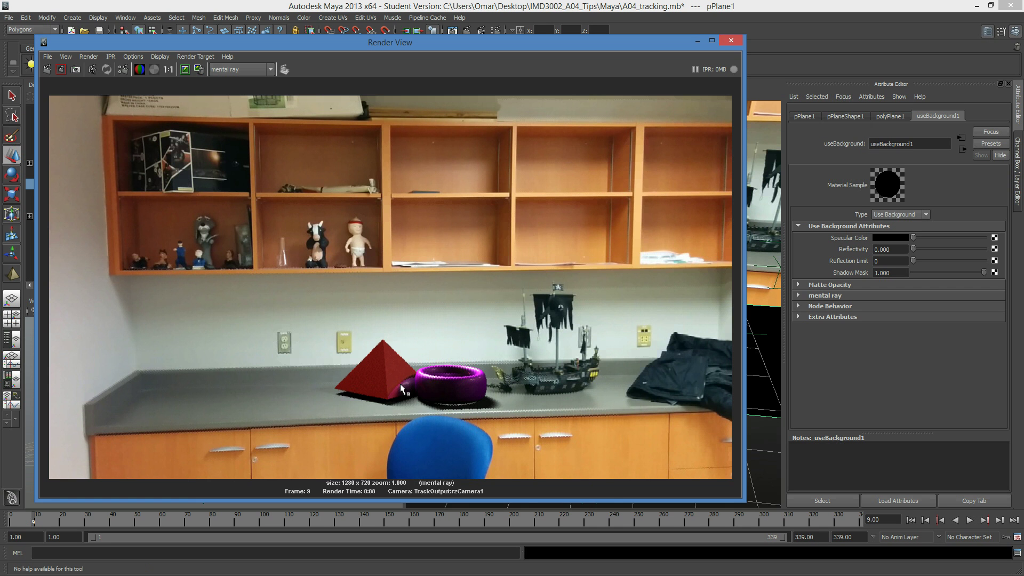
pyautogui.click(695, 40)
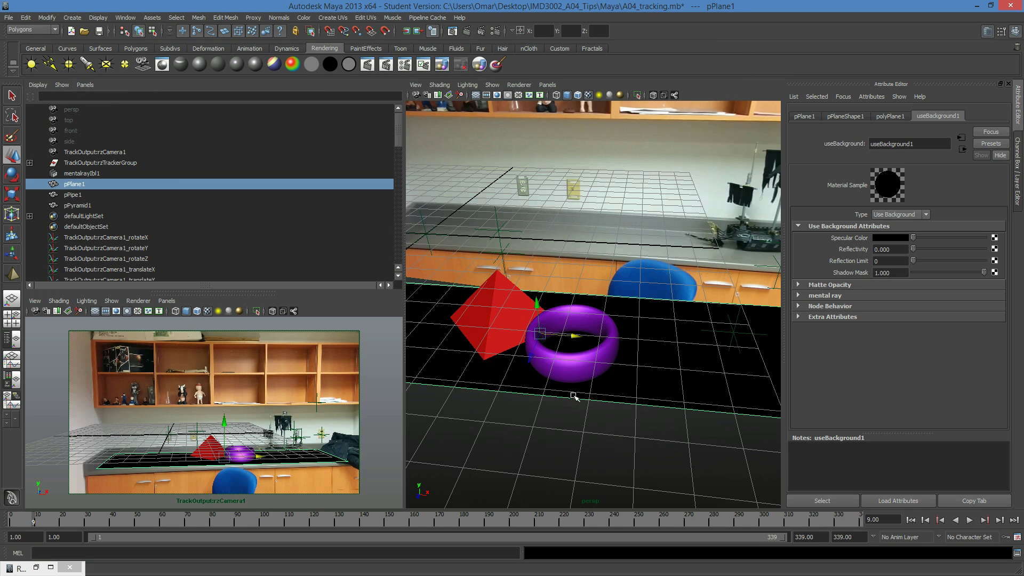
pyautogui.keyDown('alt'); pyautogui.moveTo(573, 396); pyautogui.dragTo(608, 363); pyautogui.keyUp('alt')
# Step: Lower the pyramid slightly along Y, then select the ground plane to load pPlaneShape1
pyautogui.click(476, 301)
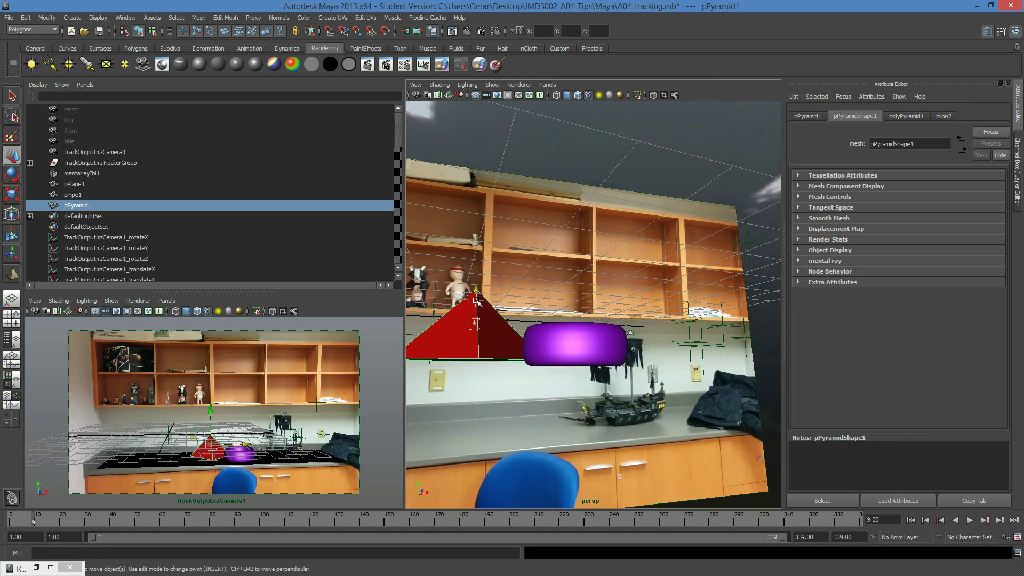
pyautogui.moveTo(476, 301); pyautogui.dragTo(476, 309)
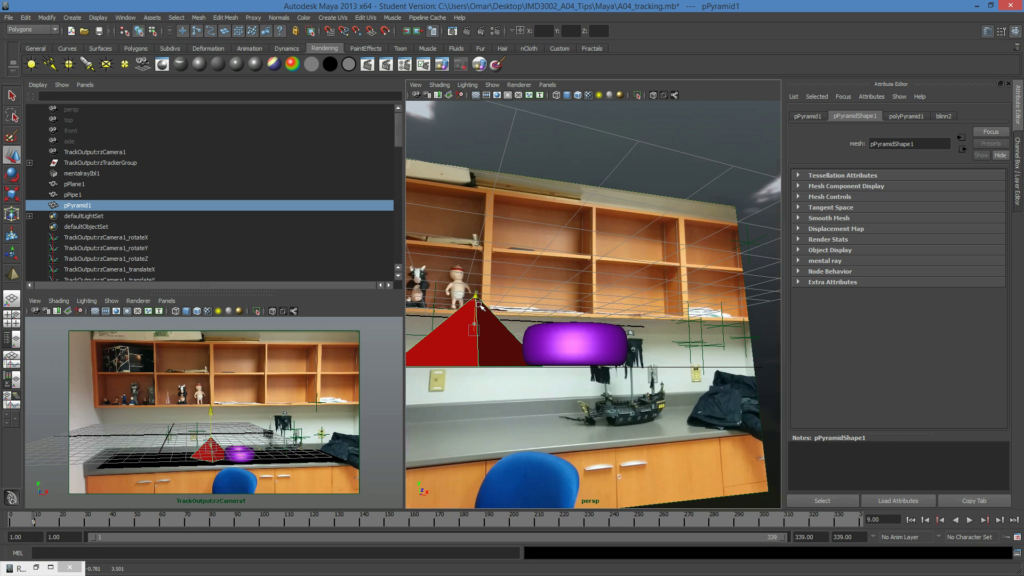
pyautogui.click(595, 331)
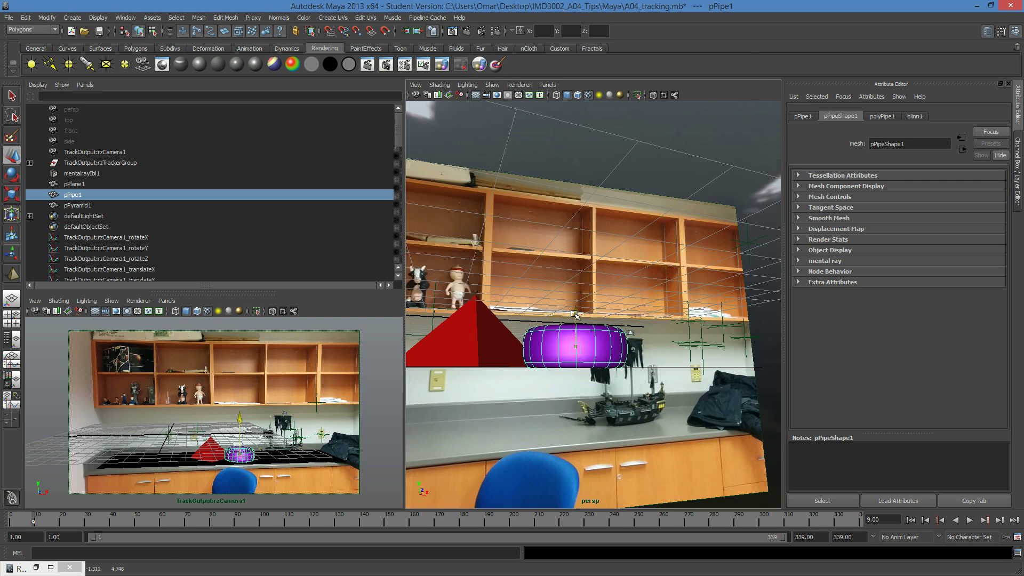
pyautogui.keyDown('alt'); pyautogui.moveTo(575, 314); pyautogui.dragTo(592, 371); pyautogui.keyUp('alt')
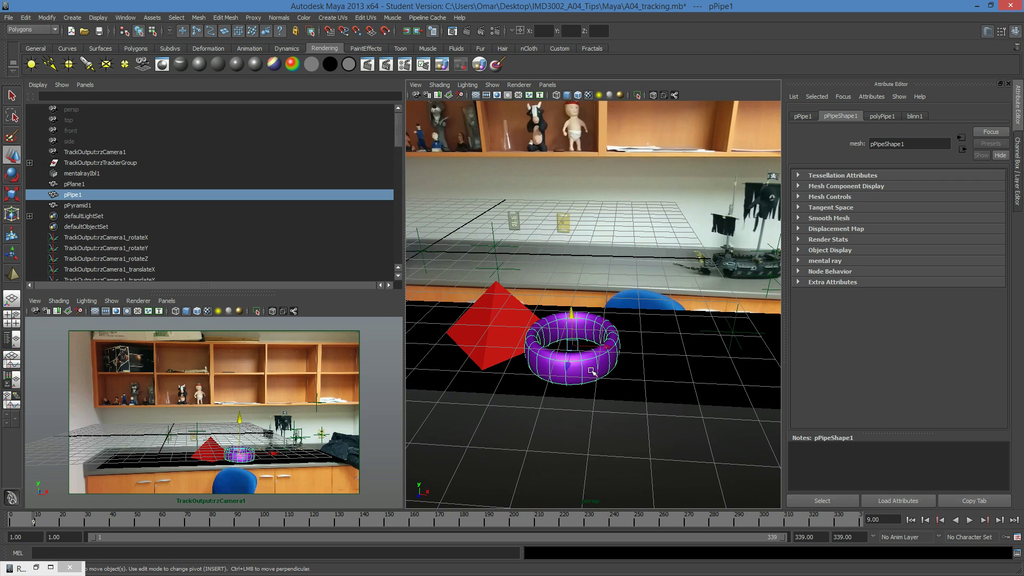
pyautogui.click(699, 341)
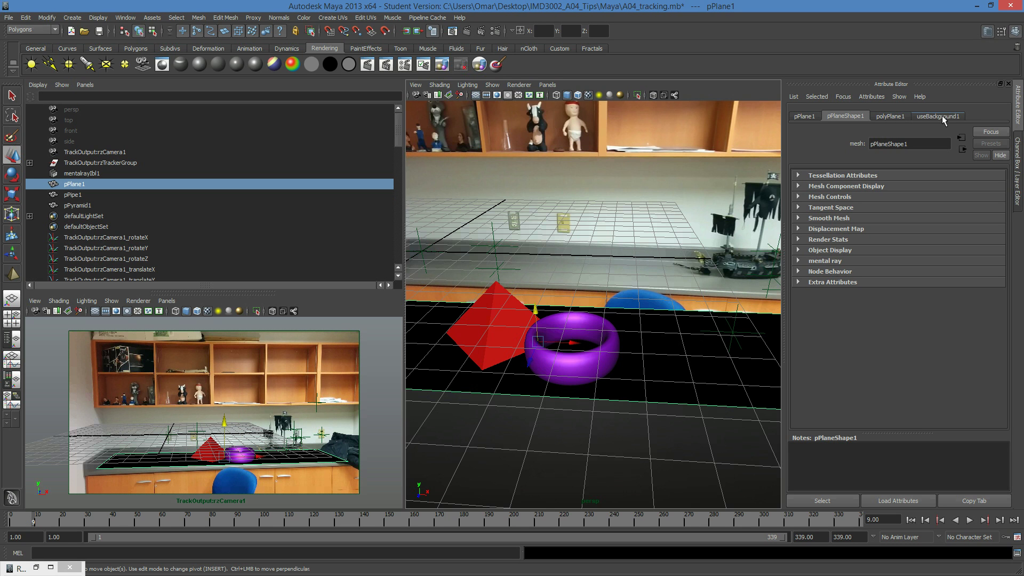
# Step: Expand pPlaneShape1's Render Stats and tumble the persp view to look down on the plane
pyautogui.click(836, 239)
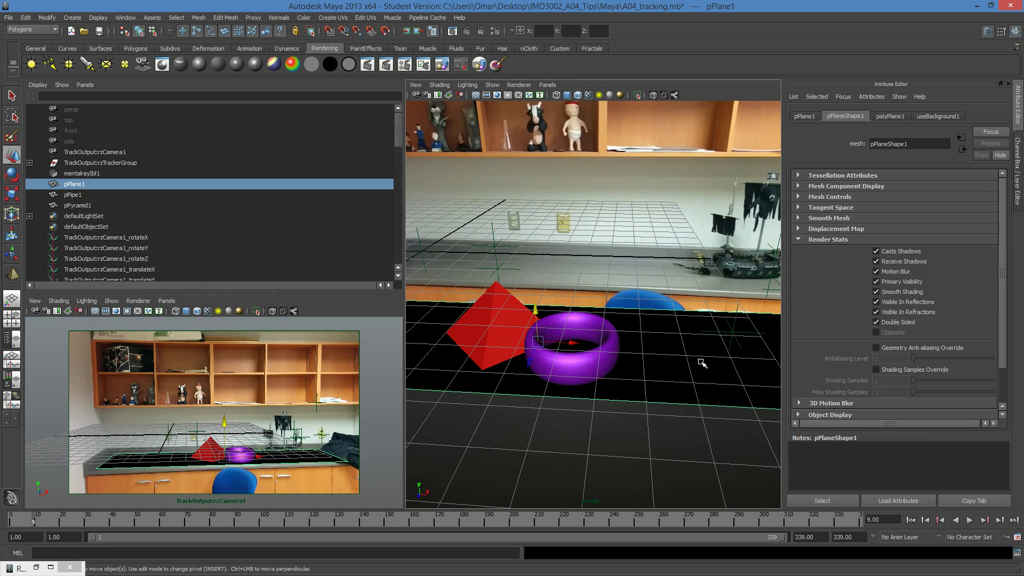
pyautogui.keyDown('alt'); pyautogui.moveTo(697, 338); pyautogui.dragTo(698, 364); pyautogui.keyUp('alt')
pyautogui.press('[')
pyautogui.press('[')
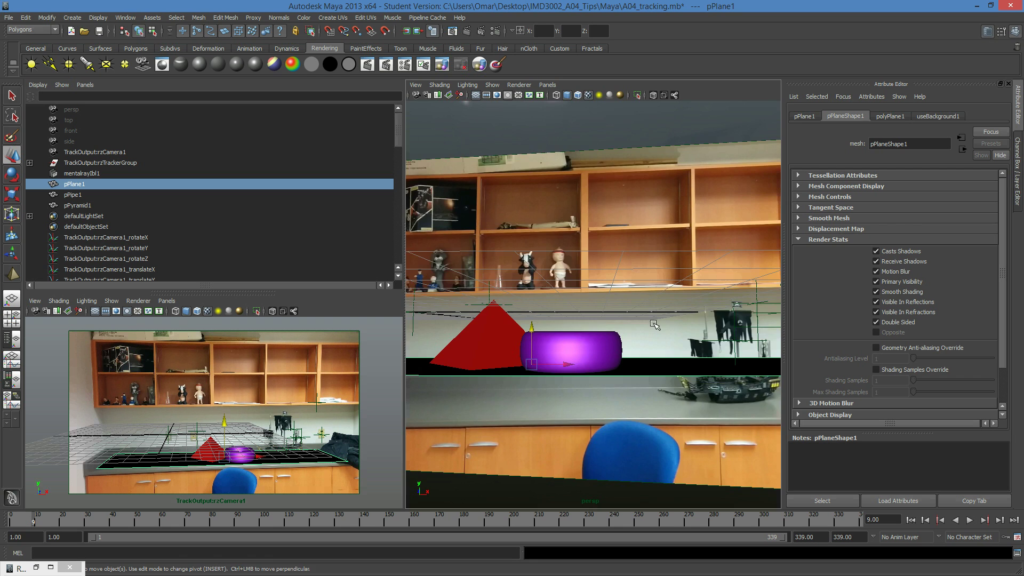
pyautogui.keyDown('alt'); pyautogui.moveTo(656, 326); pyautogui.dragTo(688, 331); pyautogui.keyUp('alt')
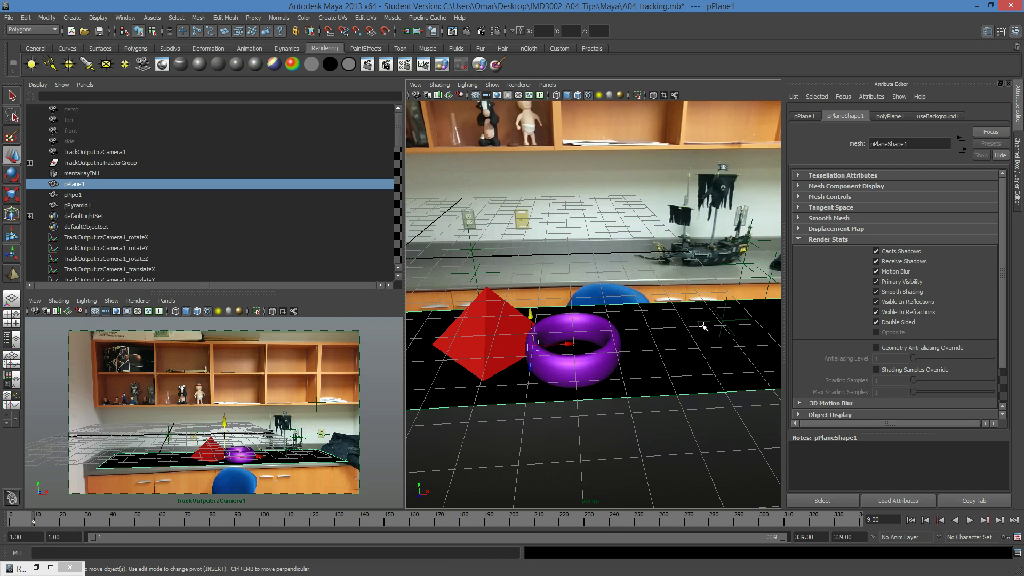
pyautogui.keyDown('alt'); pyautogui.moveTo(670, 336); pyautogui.dragTo(670, 334); pyautogui.keyUp('alt')
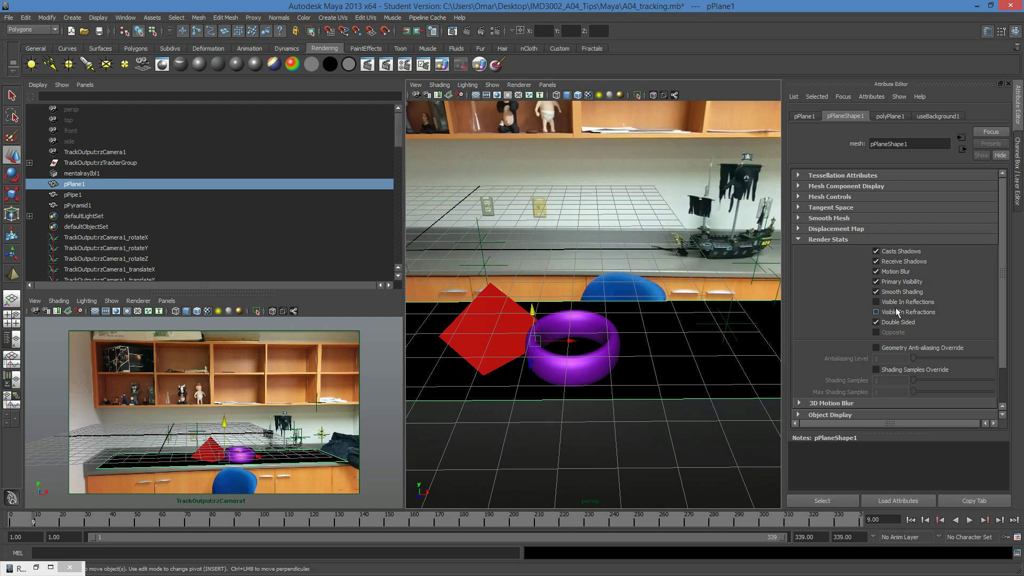
# Step: Render frame 9 in mental ray, then redo the previous render
pyautogui.click(464, 32)
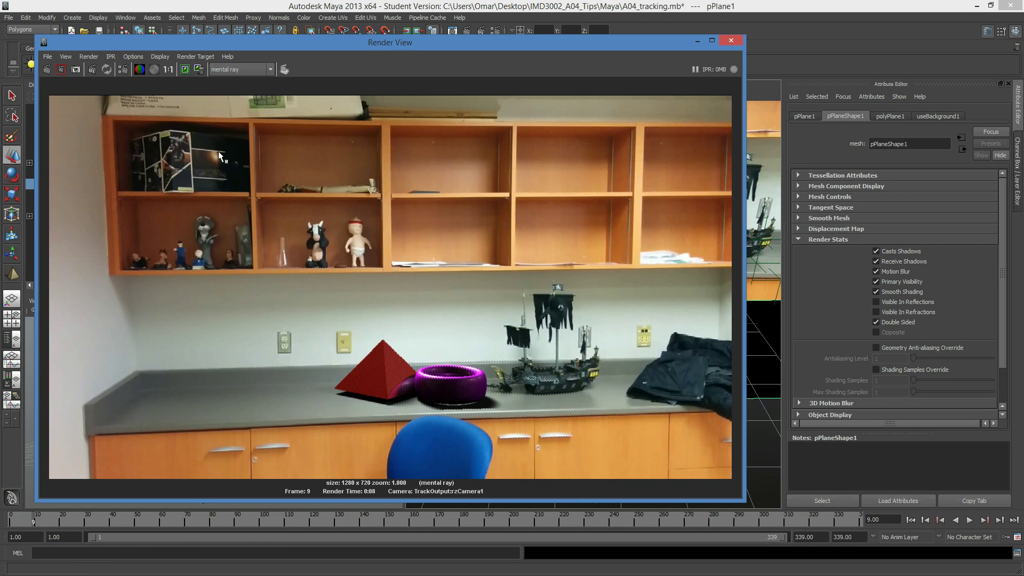
pyautogui.click(47, 70)
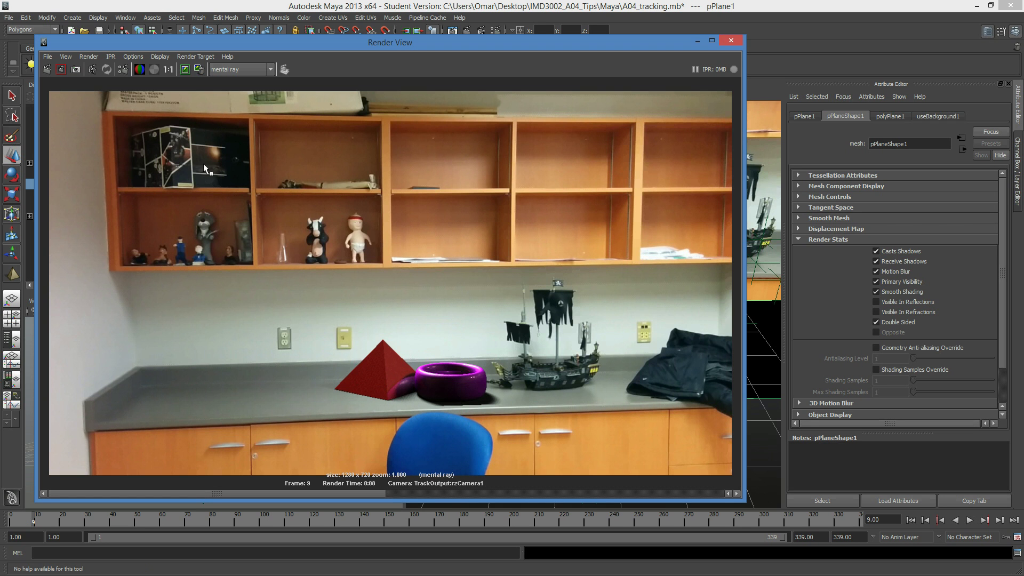
# Step: Uncheck Enable Default Light under Render Options in the Common render settings
pyautogui.click(124, 69)
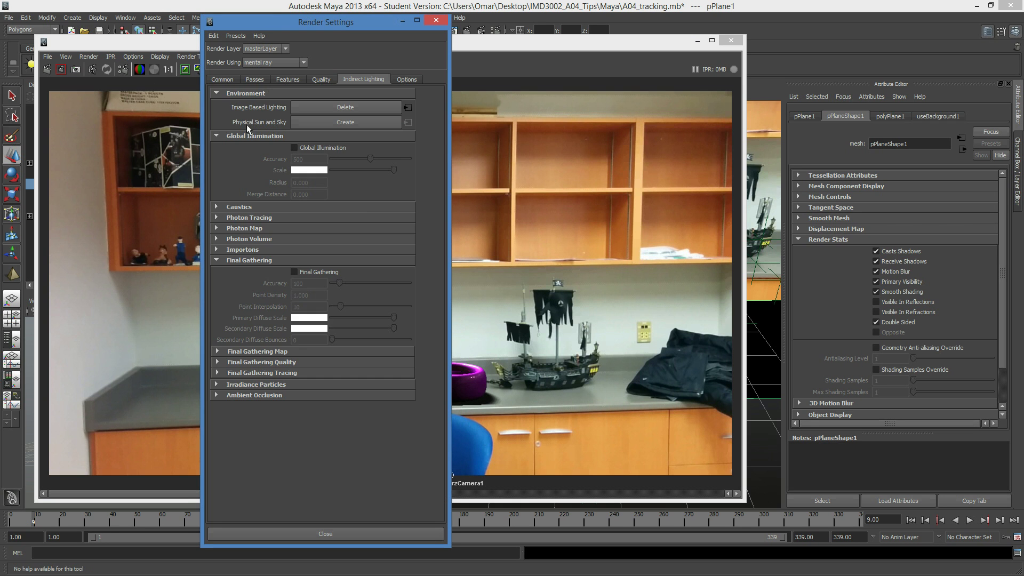
pyautogui.click(223, 79)
pyautogui.scroll(-3, 344, 350)
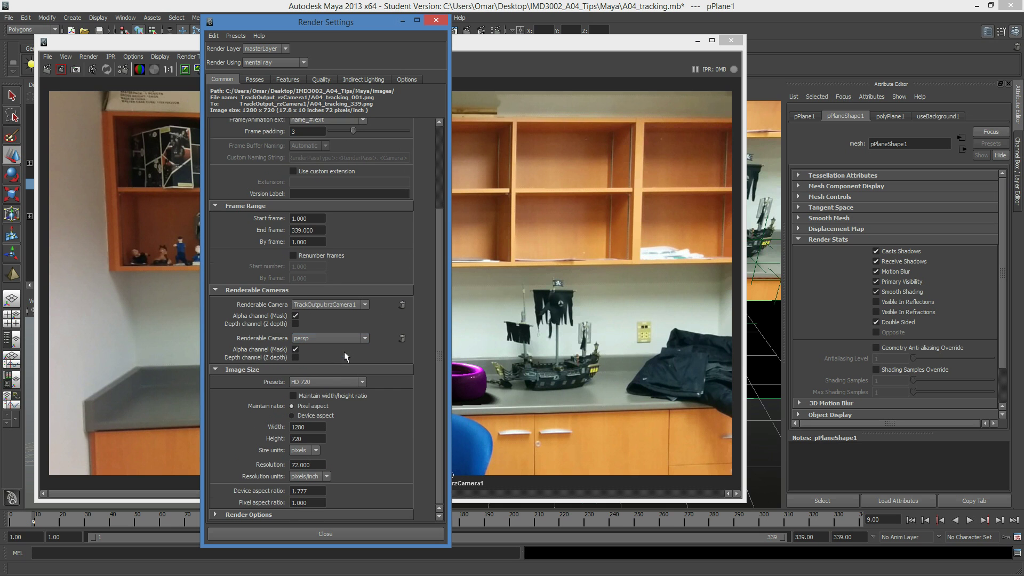
pyautogui.click(264, 517)
pyautogui.scroll(-3, 276, 470)
pyautogui.click(294, 443)
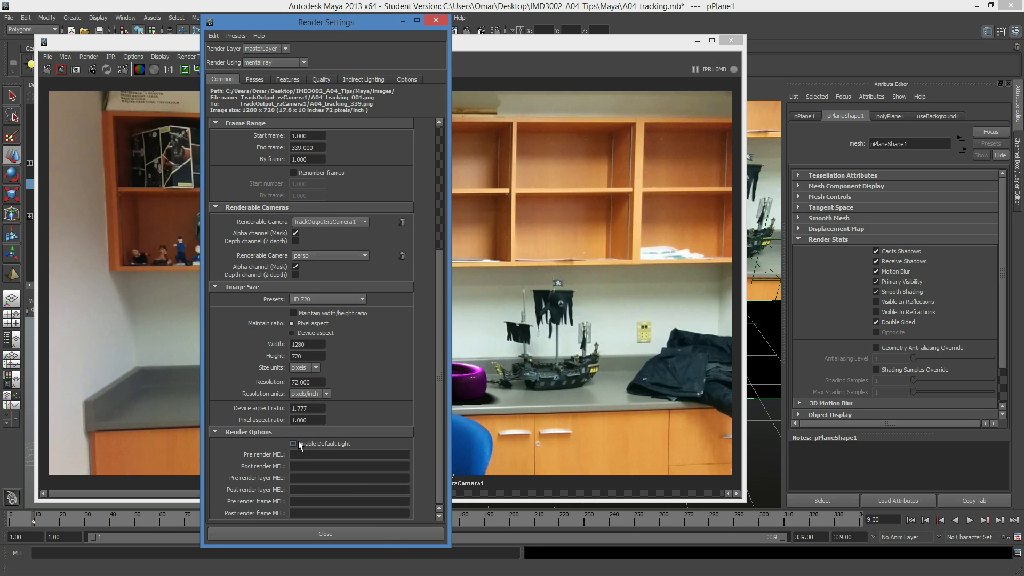
pyautogui.click(323, 535)
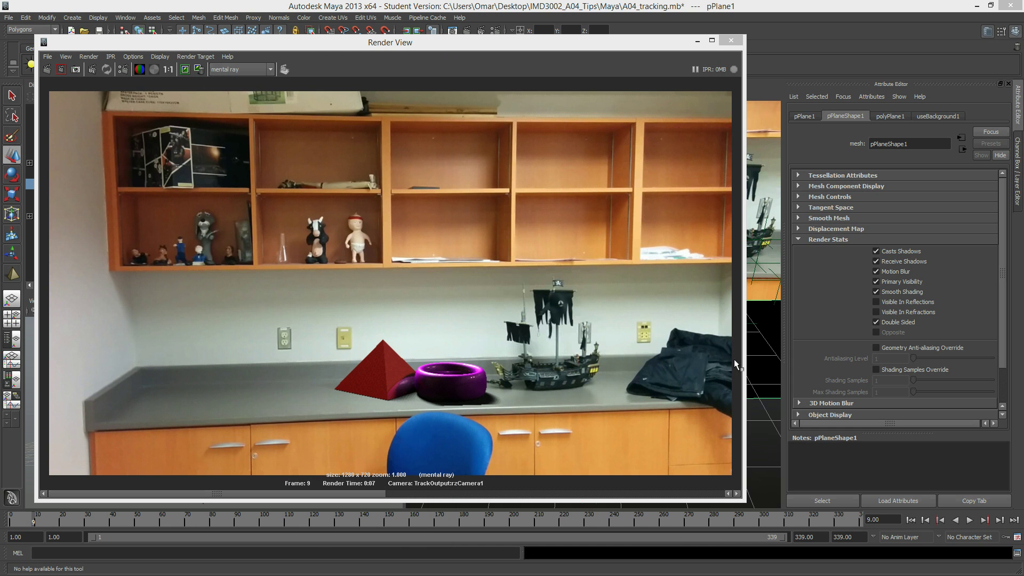
# Step: Drag the Render View aside to uncover the scene viewport
pyautogui.click(627, 46)
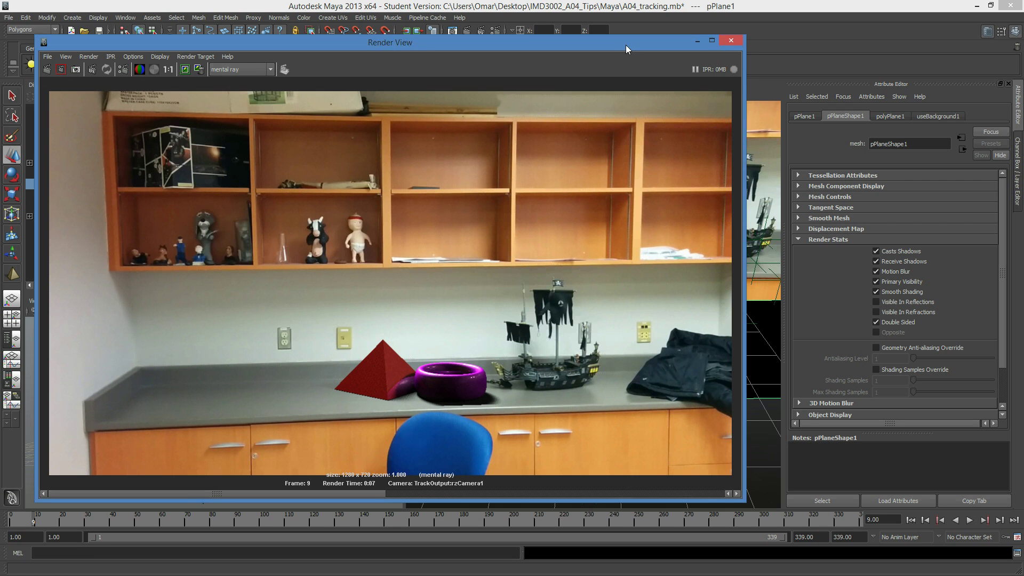
pyautogui.moveTo(625, 45); pyautogui.dragTo(575, 35)
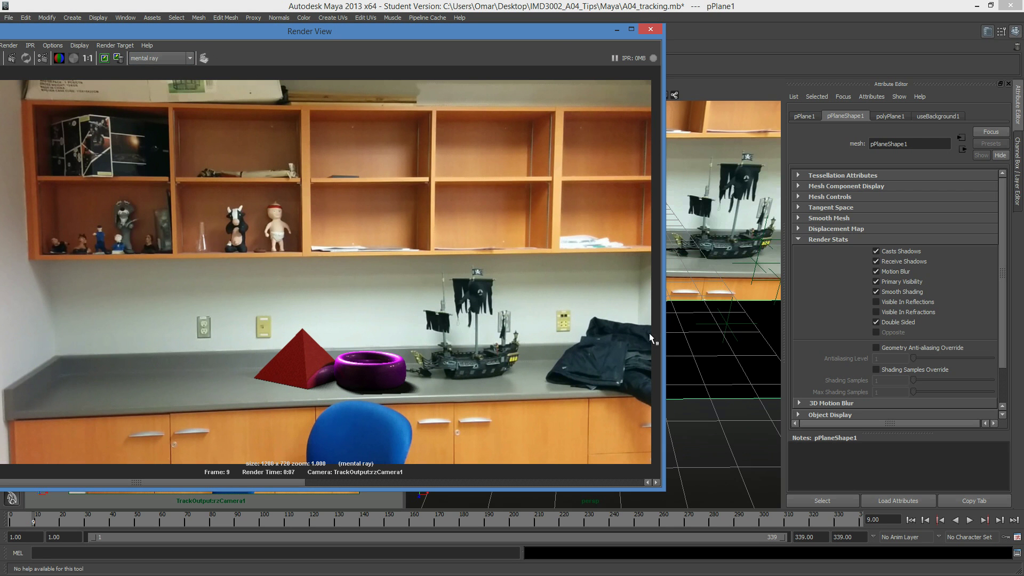
pyautogui.click(714, 388)
pyautogui.moveTo(463, 33); pyautogui.dragTo(203, 24)
# Step: Move the purple torus up and back on the table
pyautogui.press('e')
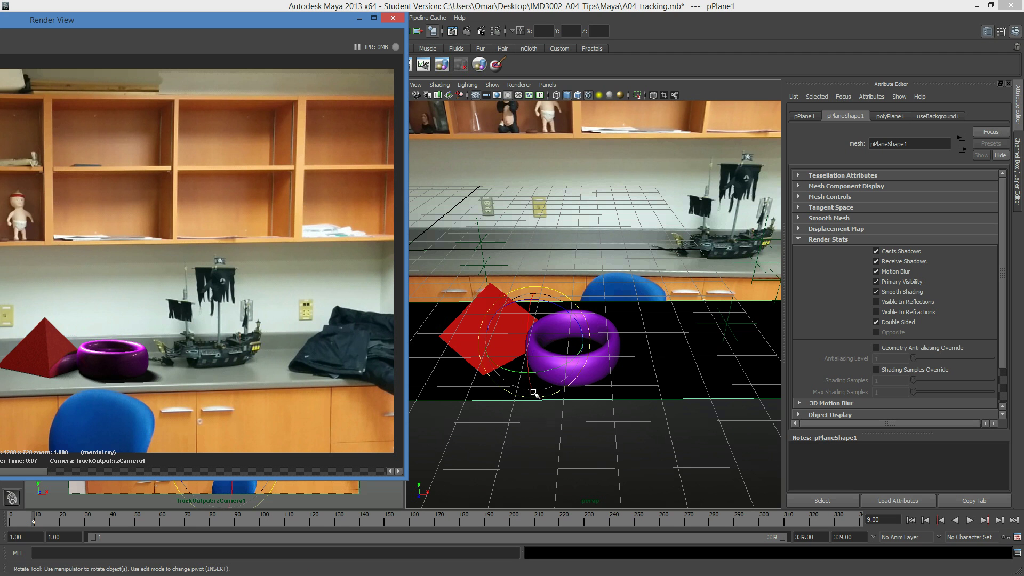
pyautogui.press('r')
pyautogui.click(578, 366)
pyautogui.press('w')
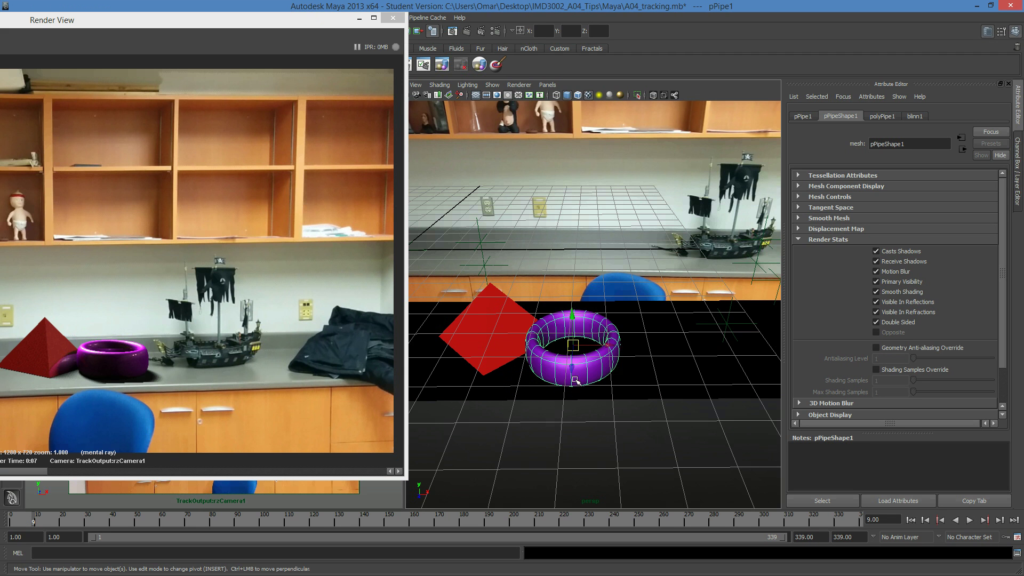
pyautogui.moveTo(576, 367); pyautogui.dragTo(577, 350)
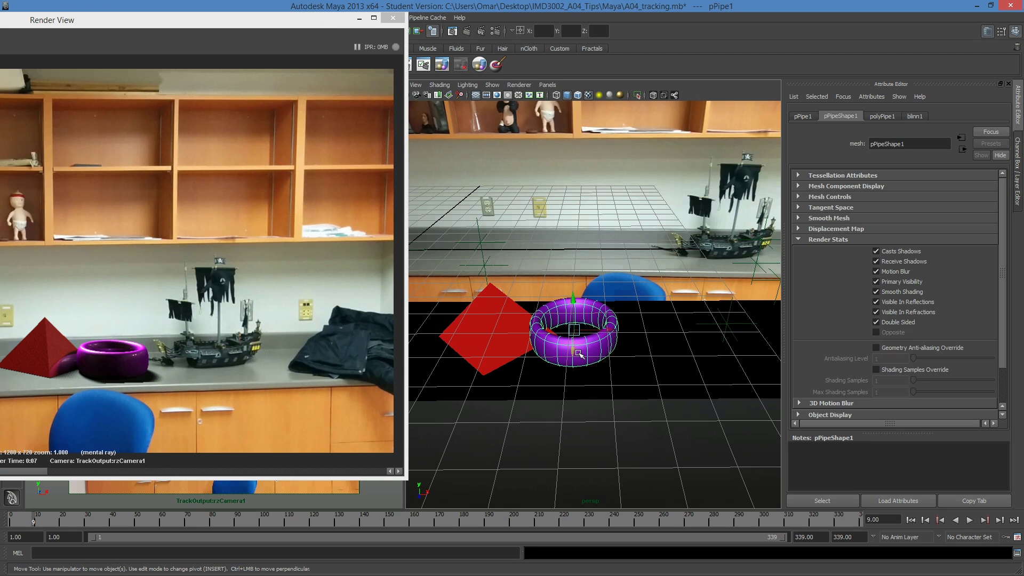
# Step: Stretch the ground plane along one axis with the scale tool
pyautogui.click(523, 382)
pyautogui.press('e')
pyautogui.press('r')
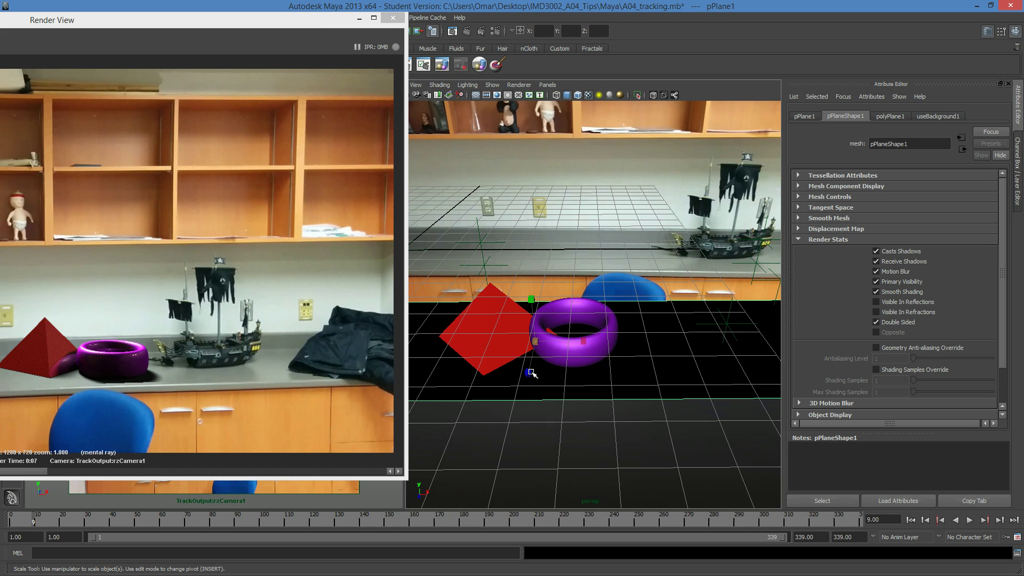
pyautogui.moveTo(528, 372); pyautogui.dragTo(530, 379)
# Step: Slide the red pyramid to the left
pyautogui.click(469, 343)
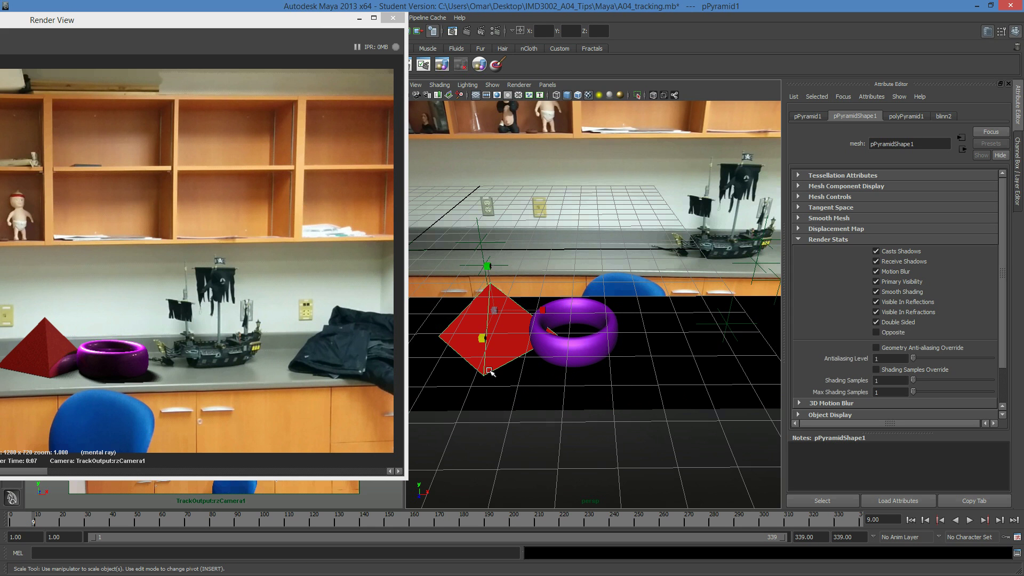
pyautogui.press('w')
pyautogui.moveTo(521, 311); pyautogui.dragTo(455, 326)
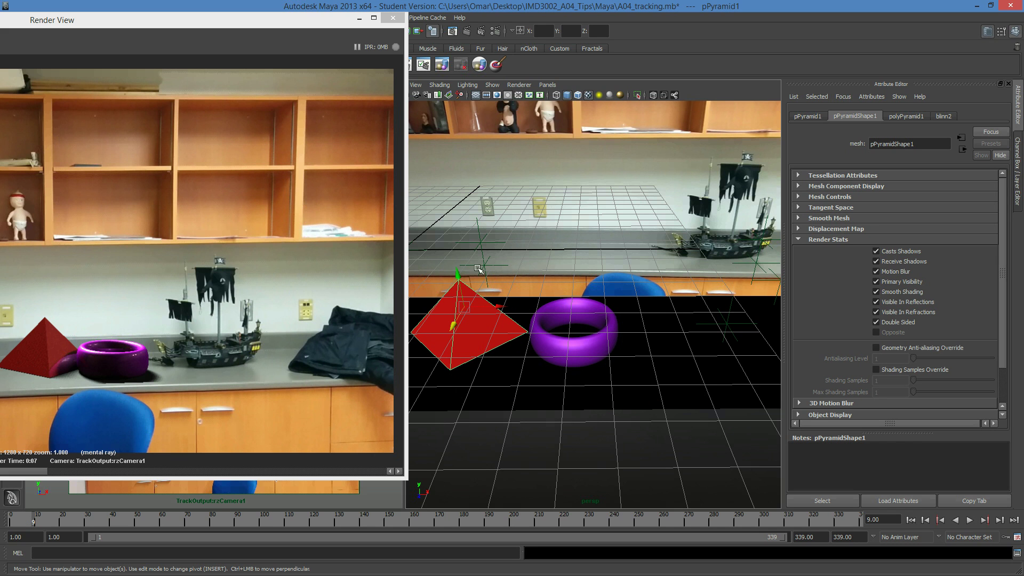
# Step: Delete the purple torus pPipe1 and nudge the pyramid right to about X 3.314, Z 3.241
pyautogui.click(610, 341)
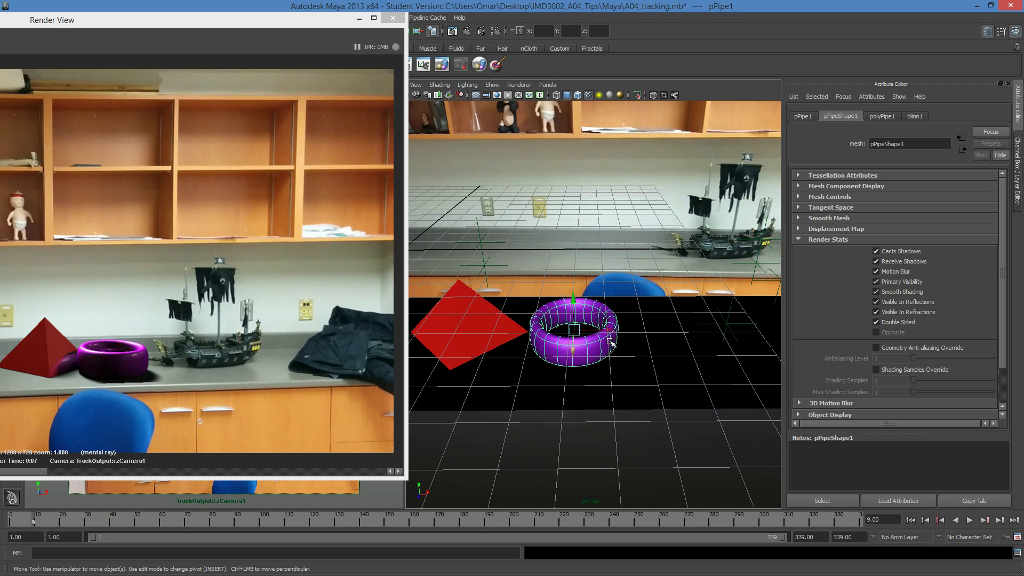
pyautogui.press('Delete')
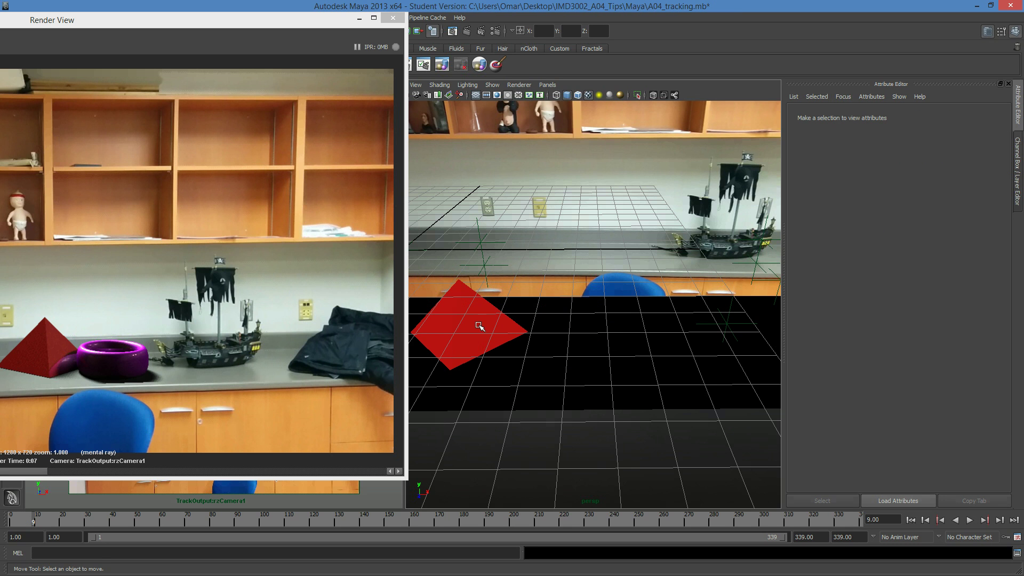
pyautogui.click(490, 330)
pyautogui.moveTo(499, 306); pyautogui.dragTo(510, 307)
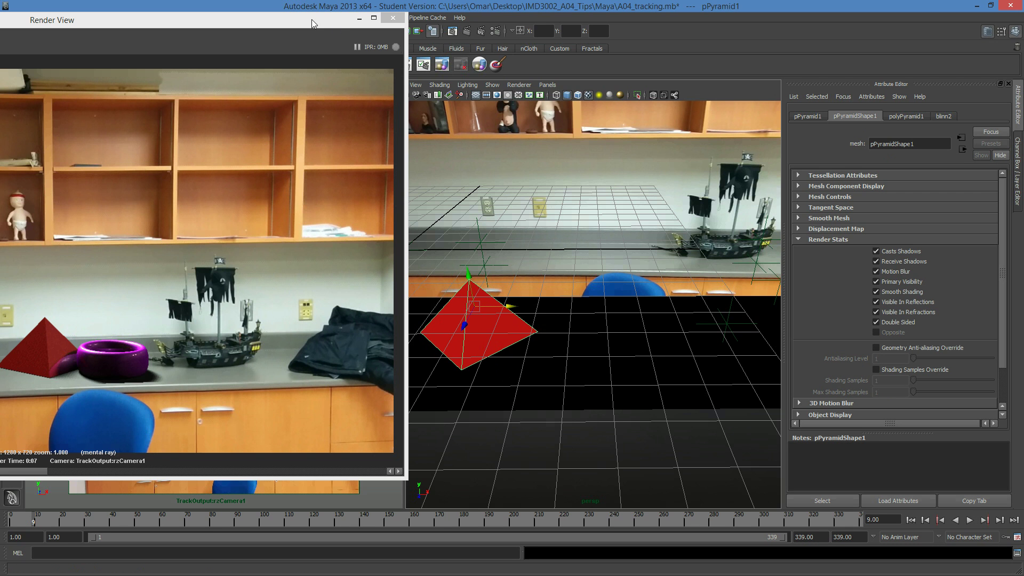
# Step: Move the Render View back over the scene and select the mentalrayIbl1 sphere
pyautogui.moveTo(319, 23); pyautogui.dragTo(466, 35)
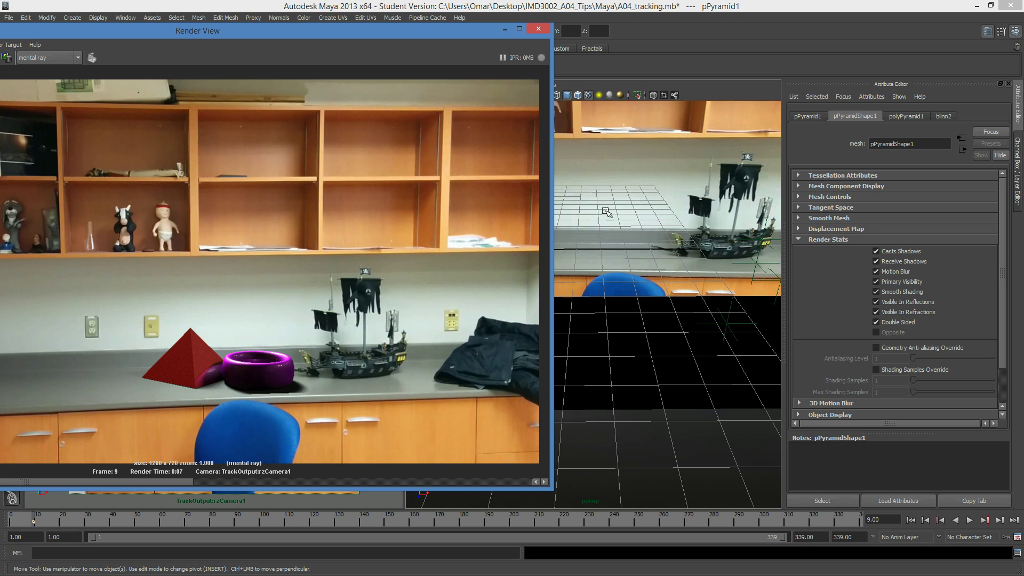
pyautogui.scroll(-5, 666, 198)
pyautogui.click(761, 361)
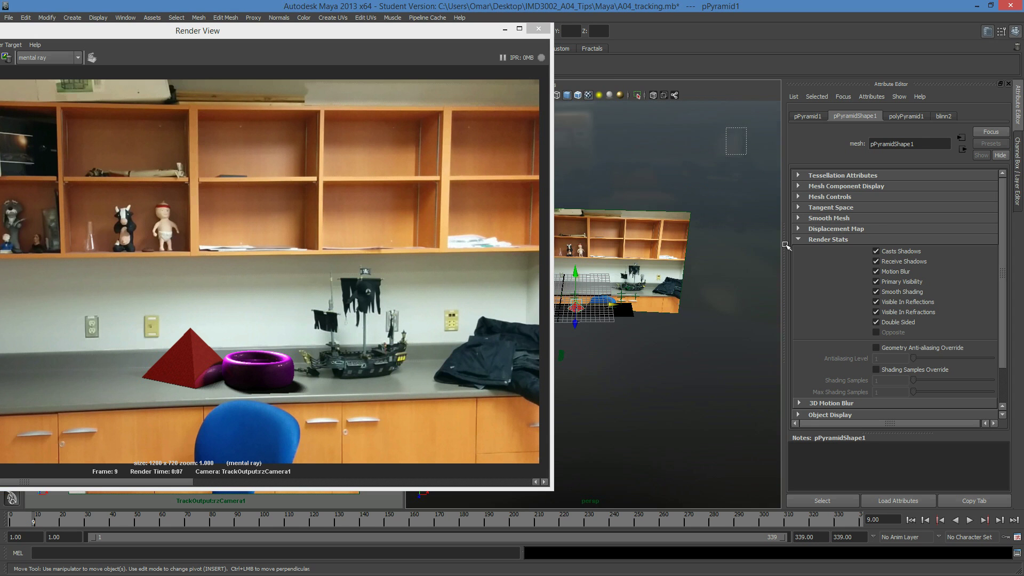
pyautogui.click(766, 359)
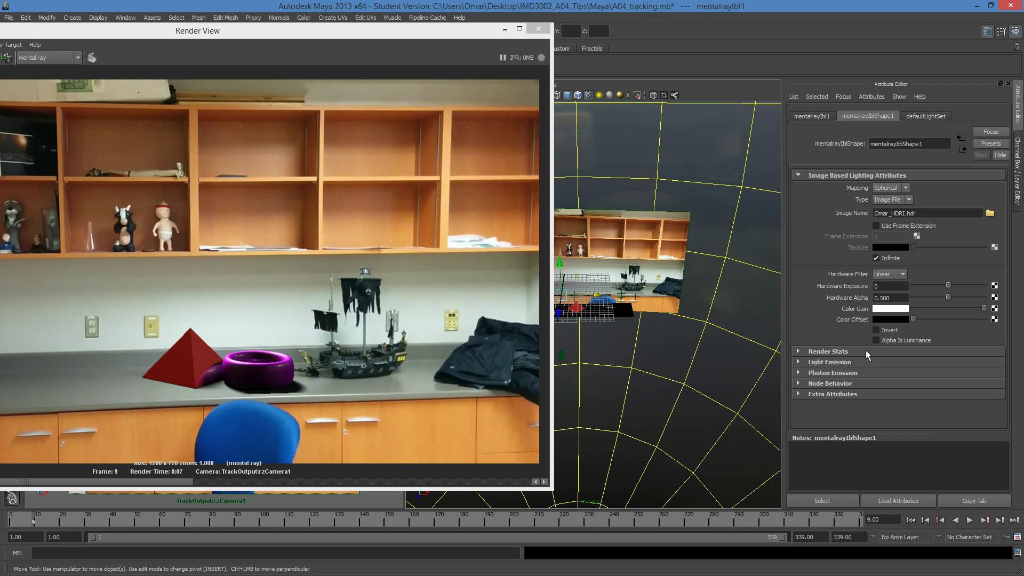
# Step: Expand Light Emission and drag the Shadow Color slider from black toward grey
pyautogui.click(855, 359)
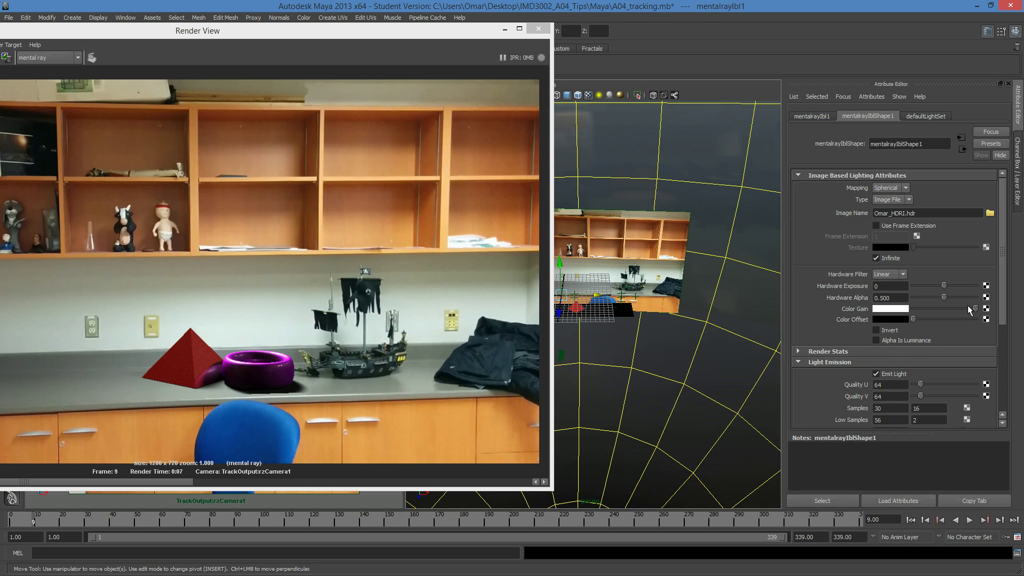
pyautogui.moveTo(1003, 291); pyautogui.dragTo(1001, 347)
pyautogui.moveTo(913, 363); pyautogui.dragTo(925, 364)
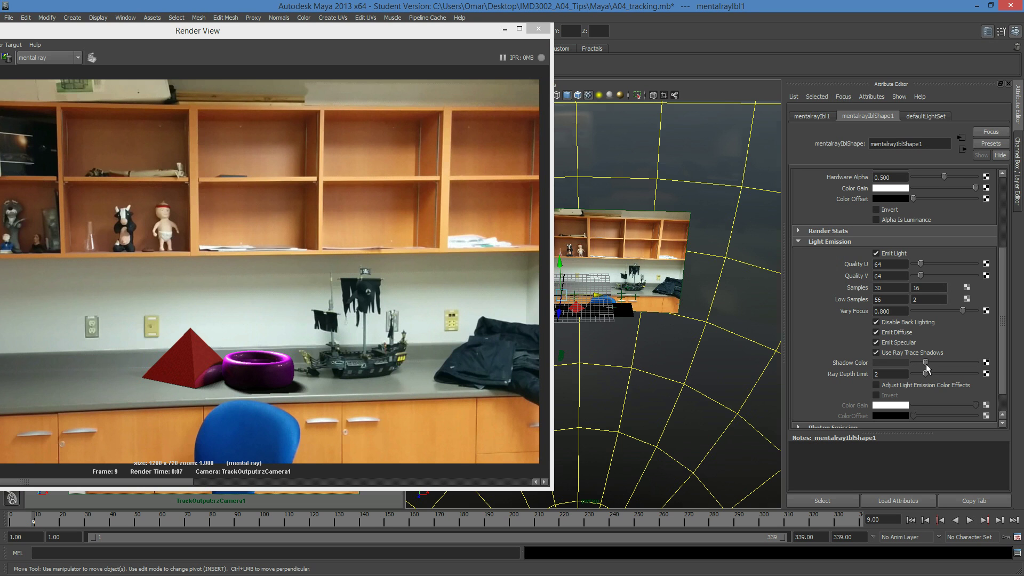
pyautogui.moveTo(1003, 361)
pyautogui.mouseDown()
pyautogui.moveTo(1006, 388)
pyautogui.moveTo(1006, 352)
pyautogui.mouseUp()
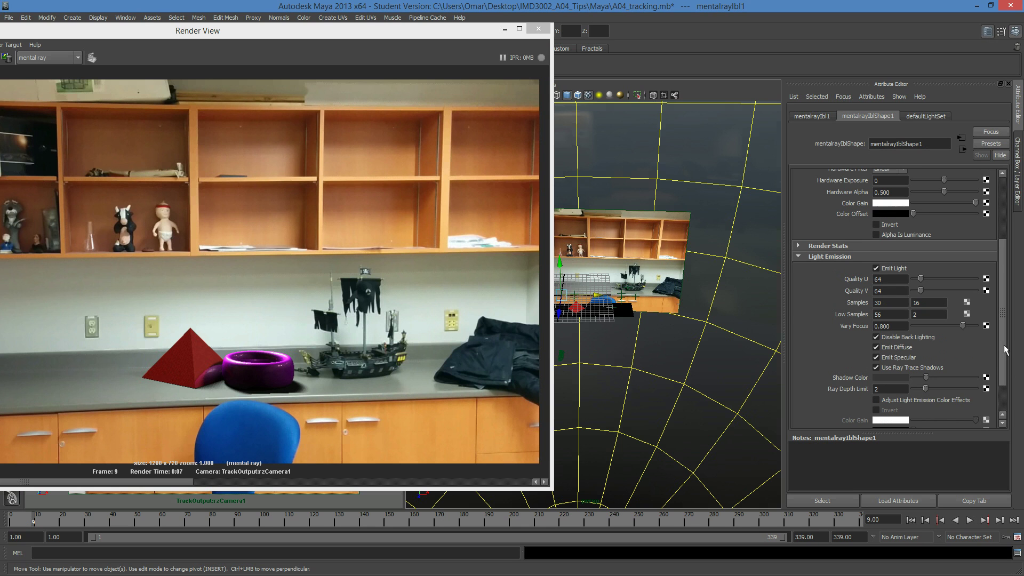
pyautogui.click(938, 379)
pyautogui.moveTo(938, 381); pyautogui.dragTo(933, 382)
pyautogui.moveTo(1003, 315); pyautogui.dragTo(1003, 272)
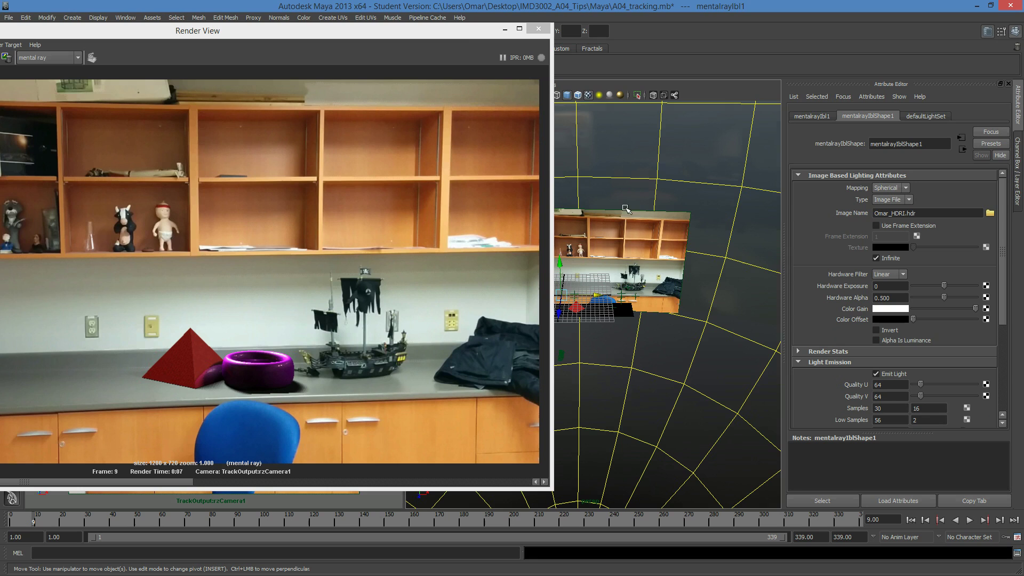
# Step: Minimize the Render View and rotate the IBL environment sphere around the scene
pyautogui.click(504, 30)
pyautogui.keyDown('alt'); pyautogui.moveTo(667, 359); pyautogui.dragTo(663, 328); pyautogui.keyUp('alt')
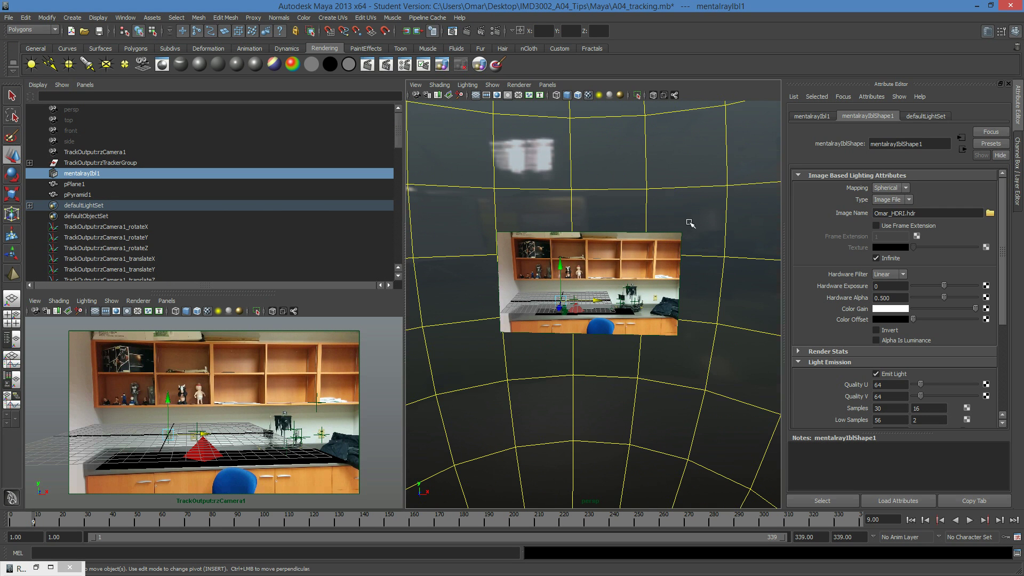
pyautogui.press('e')
pyautogui.moveTo(589, 310)
pyautogui.mouseDown()
pyautogui.moveTo(529, 312)
pyautogui.moveTo(706, 354)
pyautogui.moveTo(779, 359)
pyautogui.moveTo(577, 329)
pyautogui.moveTo(594, 326)
pyautogui.mouseUp()
pyautogui.keyDown('alt'); pyautogui.moveTo(683, 354); pyautogui.dragTo(566, 361); pyautogui.keyUp('alt')
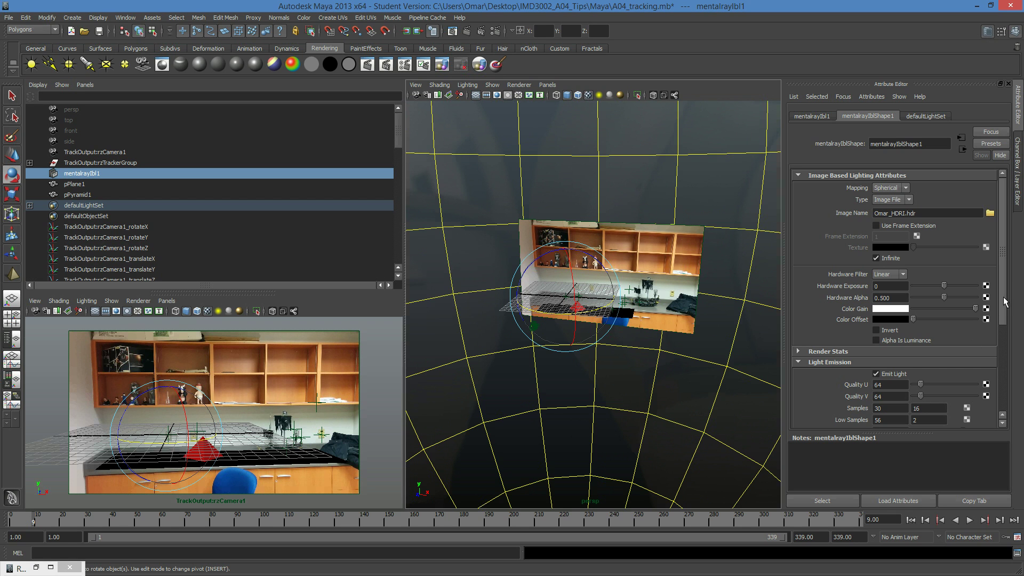
# Step: Lighten the IBL shadow colour to grey and restore the Render View
pyautogui.scroll(-5, 1003, 297)
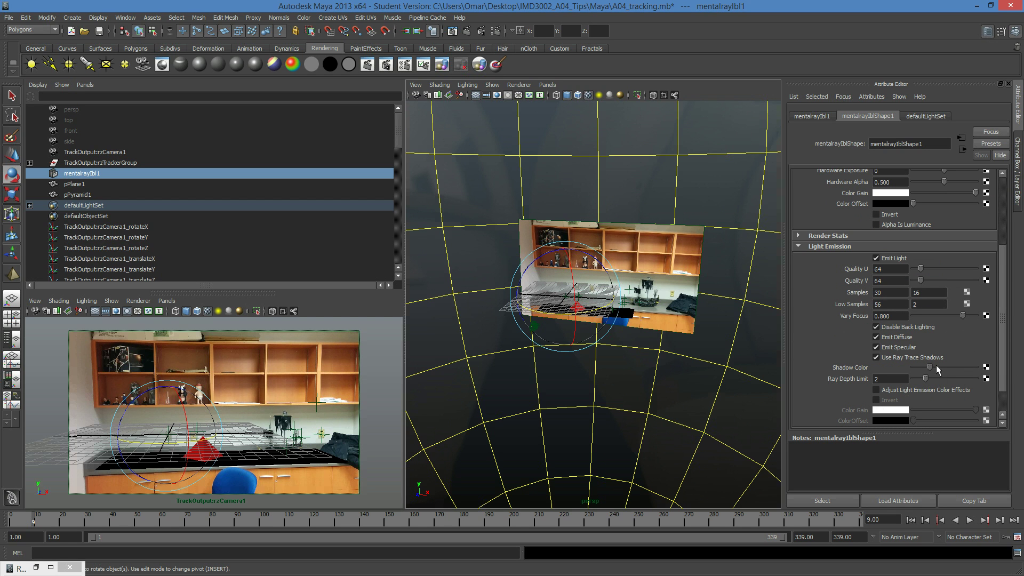
pyautogui.moveTo(936, 366); pyautogui.dragTo(933, 367)
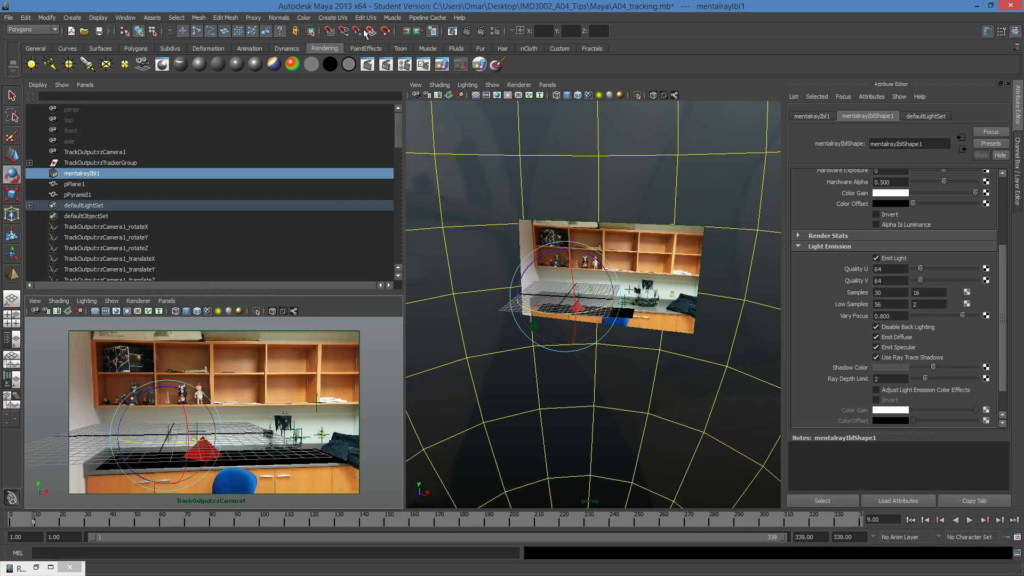
pyautogui.click(452, 31)
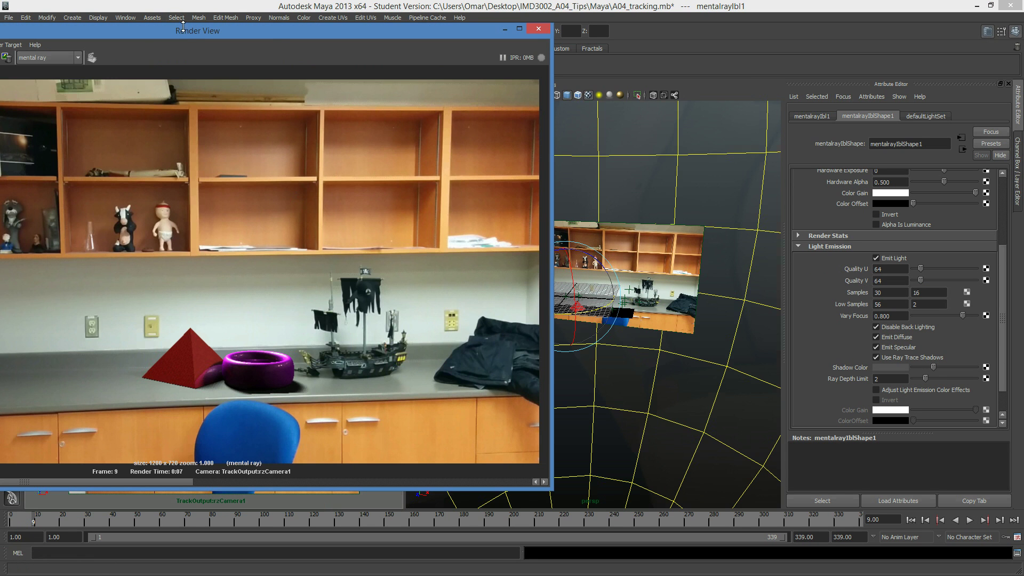
# Step: Keep the current image and redo the frame-9 render
pyautogui.moveTo(183, 31); pyautogui.dragTo(506, 45)
pyautogui.click(315, 74)
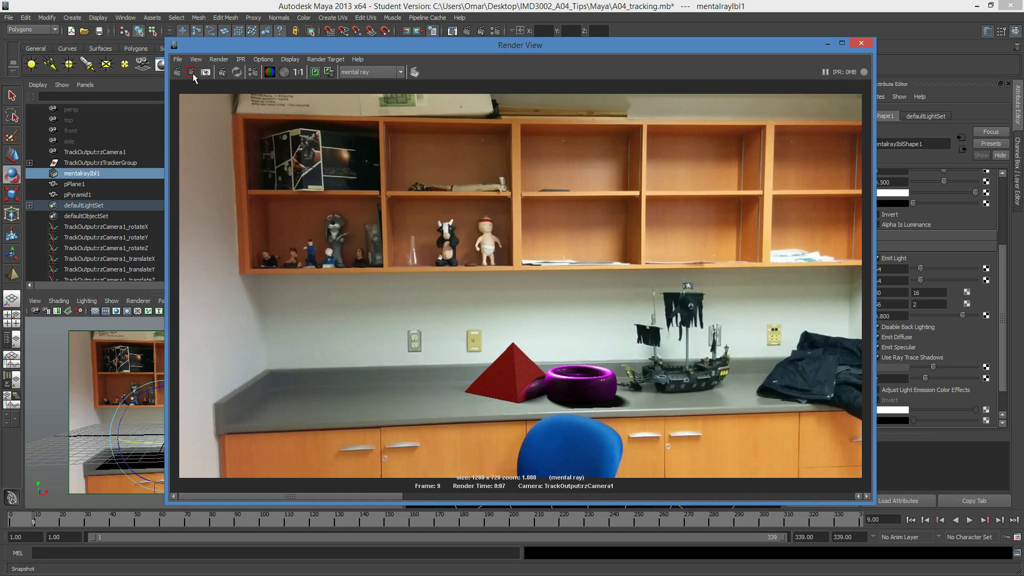
pyautogui.click(177, 72)
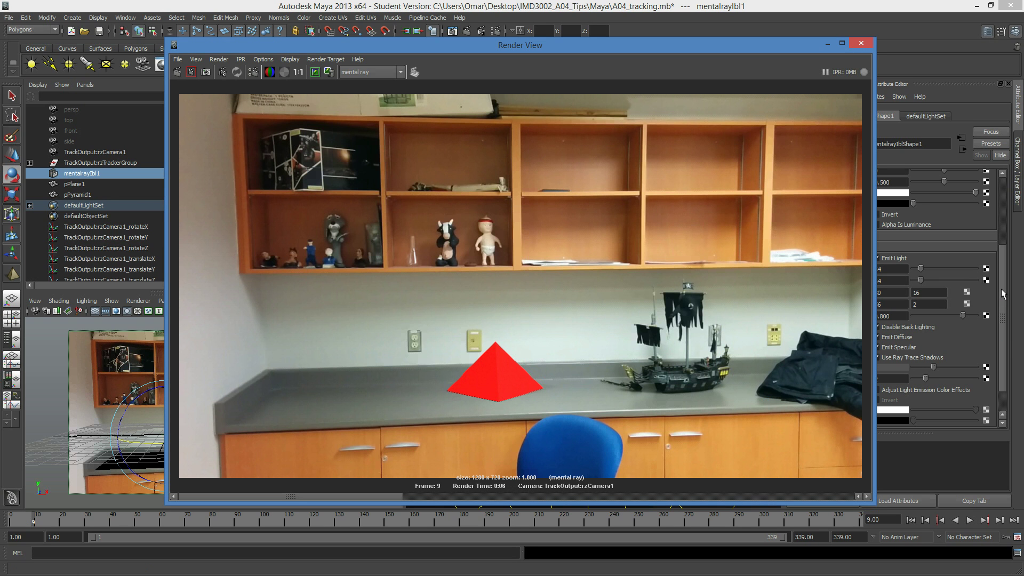
# Step: Try IBL Hardware Exposure -4 and -5, dim Color Gain slightly, then reset exposure to 0
pyautogui.moveTo(1001, 289); pyautogui.dragTo(997, 219)
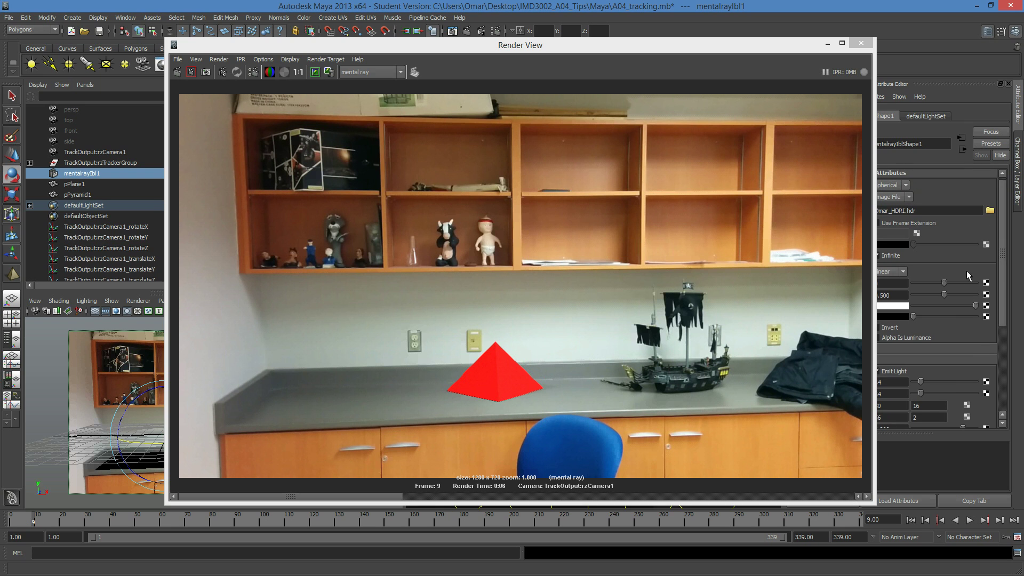
pyautogui.moveTo(702, 48); pyautogui.dragTo(551, 50)
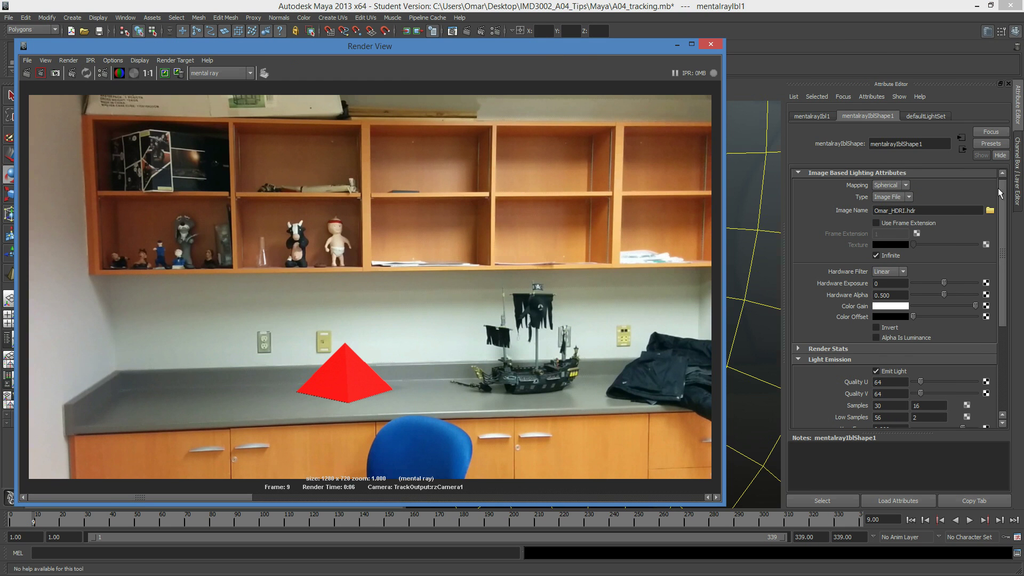
pyautogui.click(932, 281)
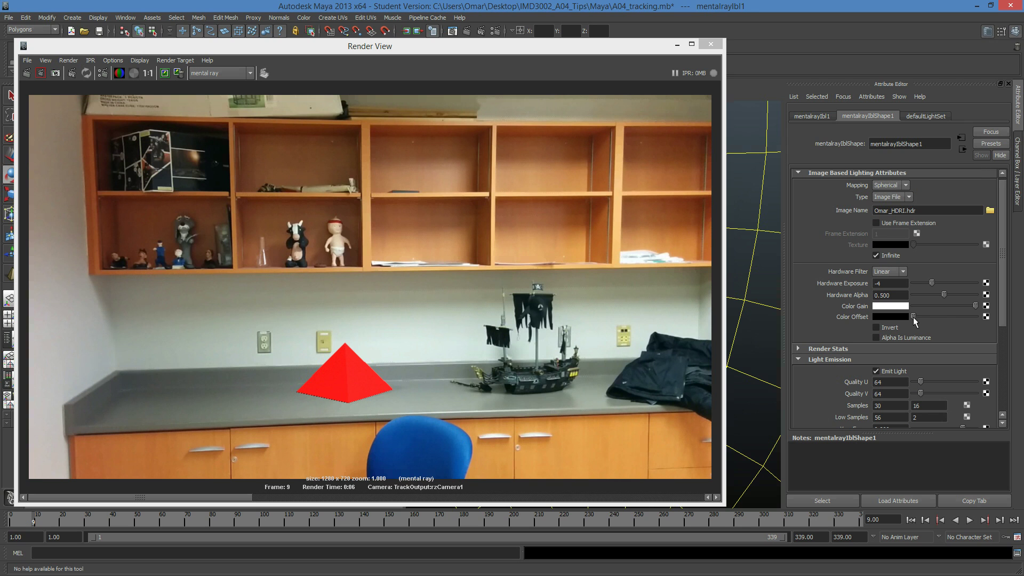
pyautogui.click(930, 284)
pyautogui.moveTo(961, 307); pyautogui.dragTo(957, 306)
pyautogui.click(72, 72)
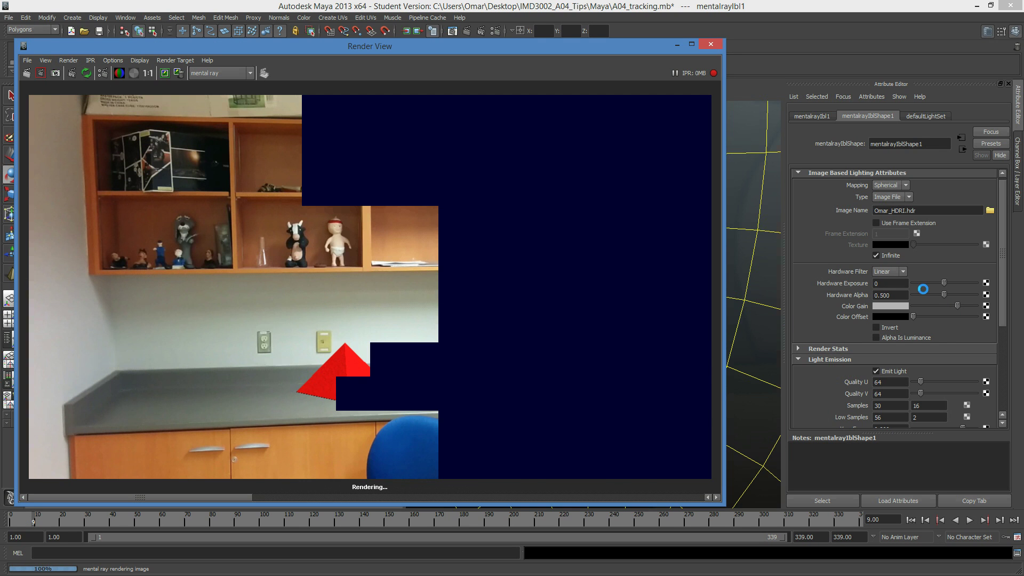
# Step: Lower the Color Gain further and re-render frame 9 with the greyer light
pyautogui.click(942, 284)
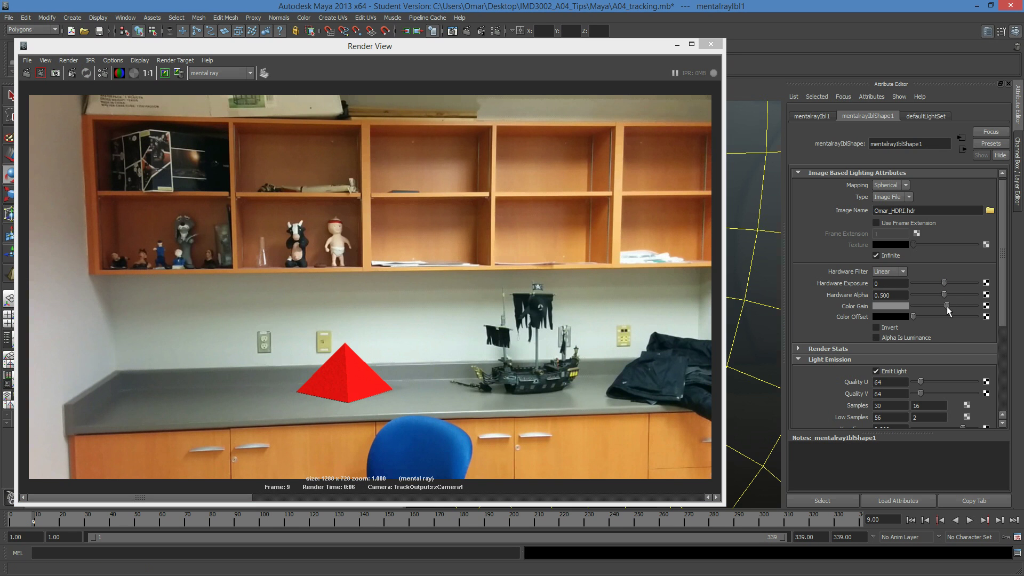
pyautogui.click(944, 306)
pyautogui.moveTo(943, 308); pyautogui.dragTo(938, 308)
pyautogui.click(36, 74)
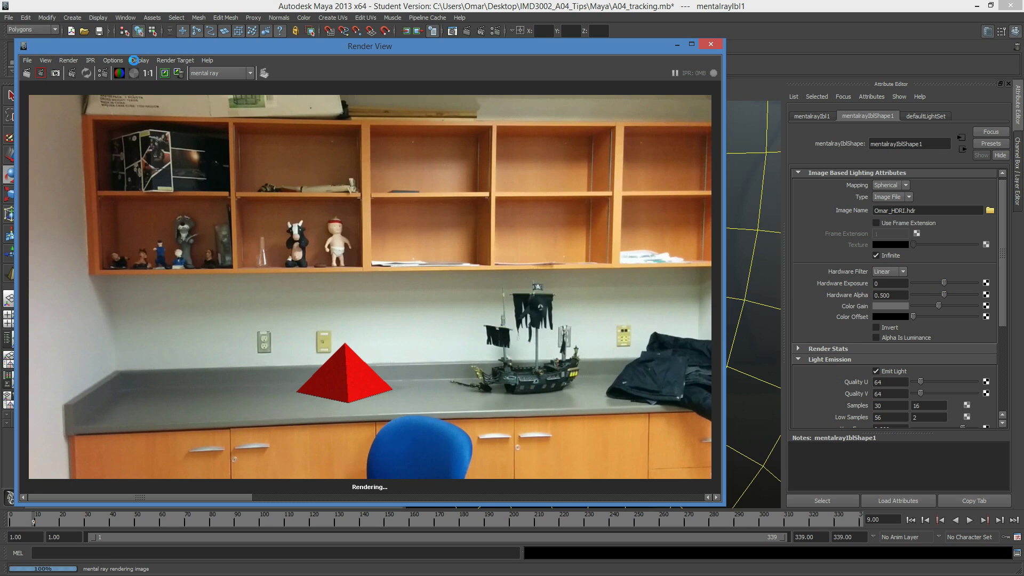
# Step: Apply the Preview quality preset in mental ray and re-render the frame
pyautogui.click(103, 74)
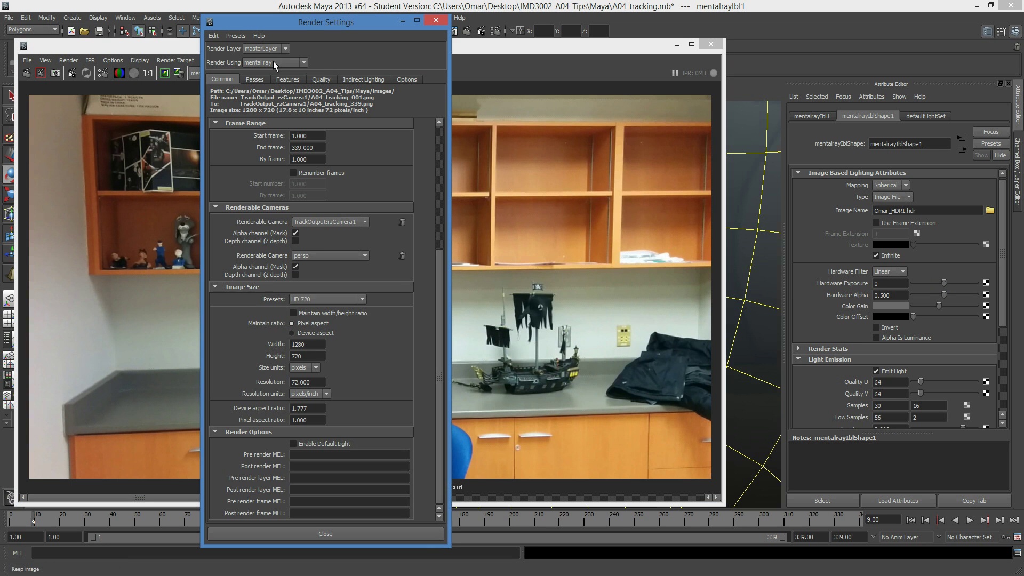
pyautogui.moveTo(326, 31); pyautogui.dragTo(495, 21)
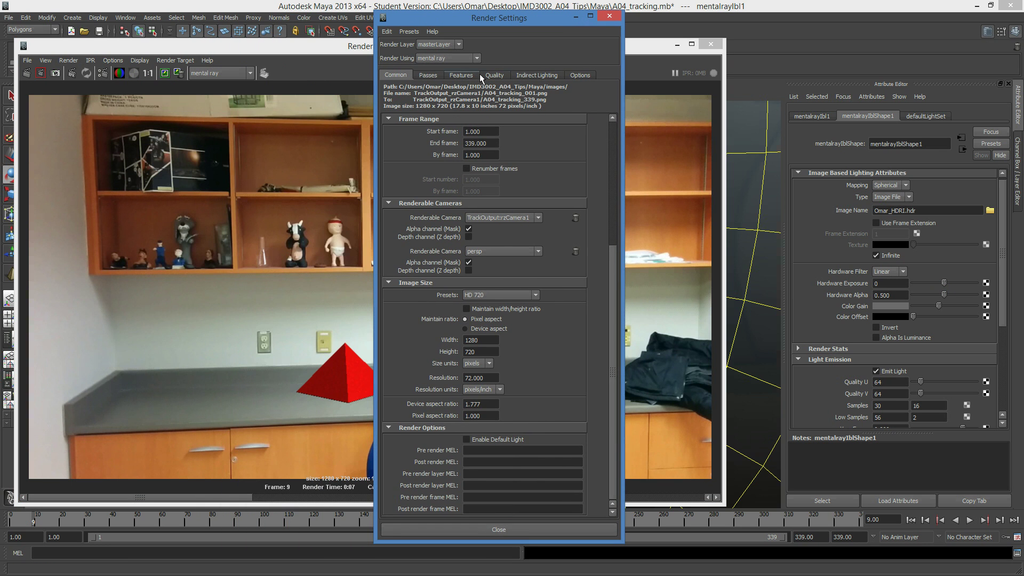
pyautogui.click(492, 75)
pyautogui.click(503, 91)
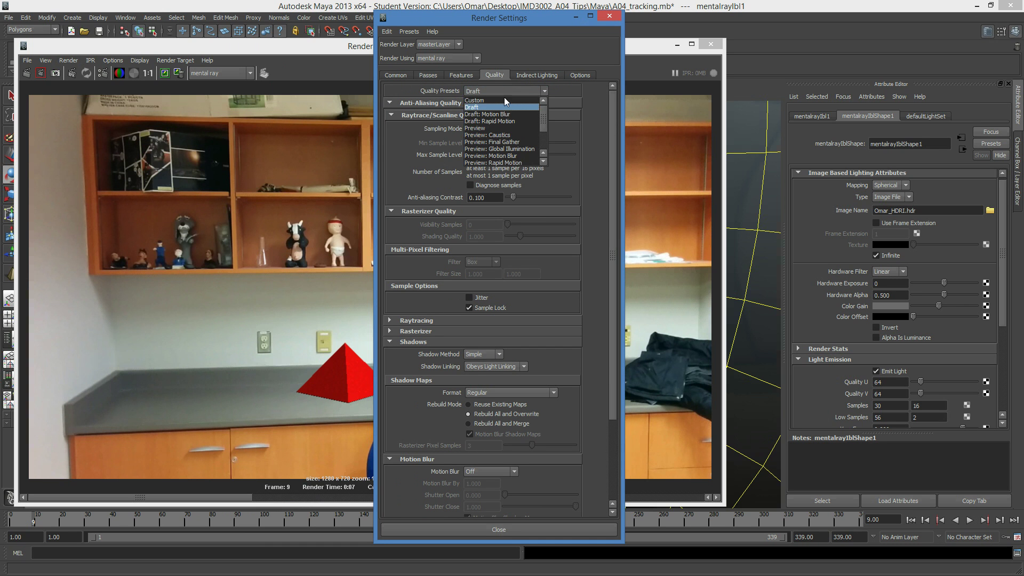
pyautogui.click(491, 128)
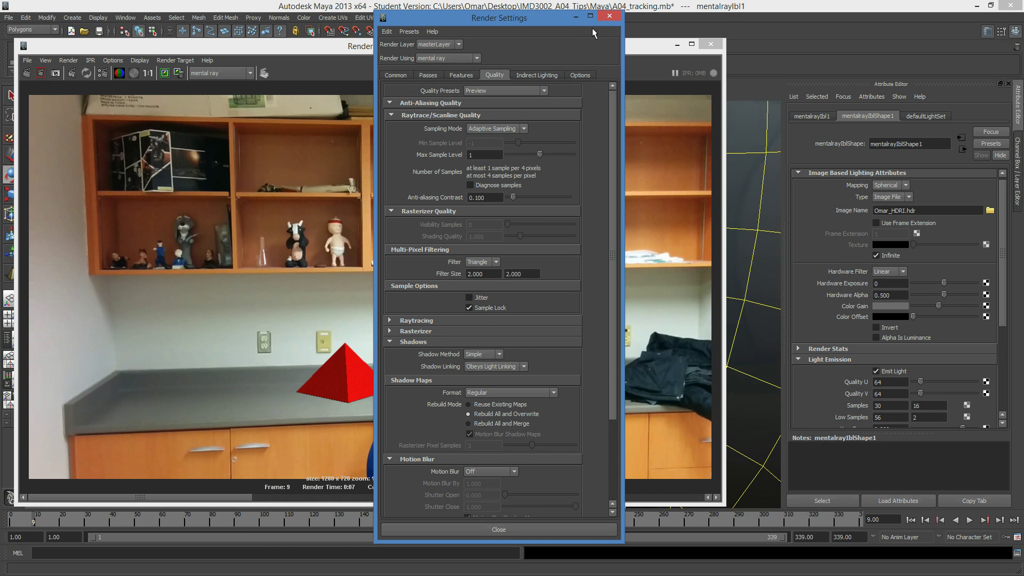
pyautogui.click(577, 17)
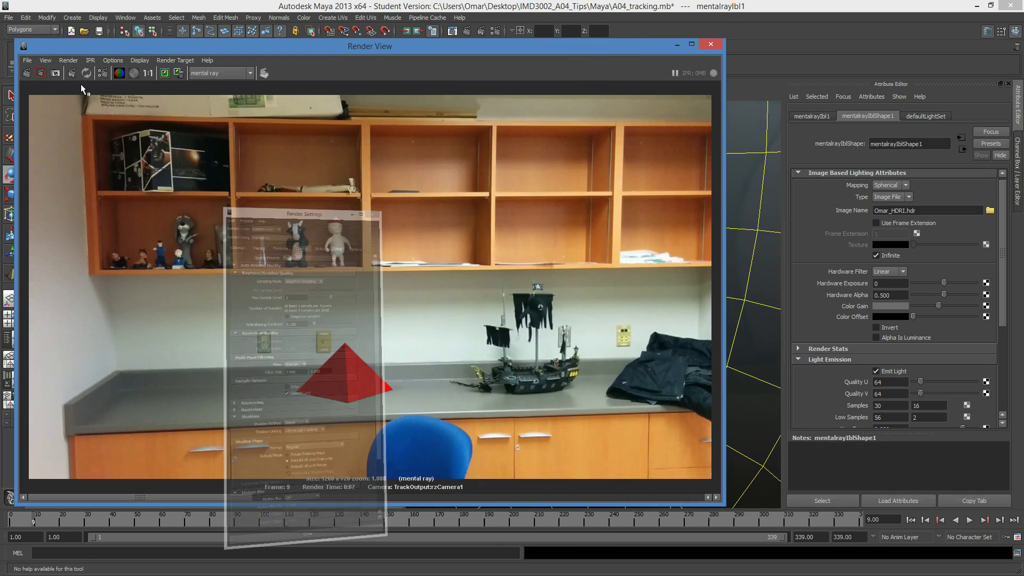
pyautogui.click(28, 74)
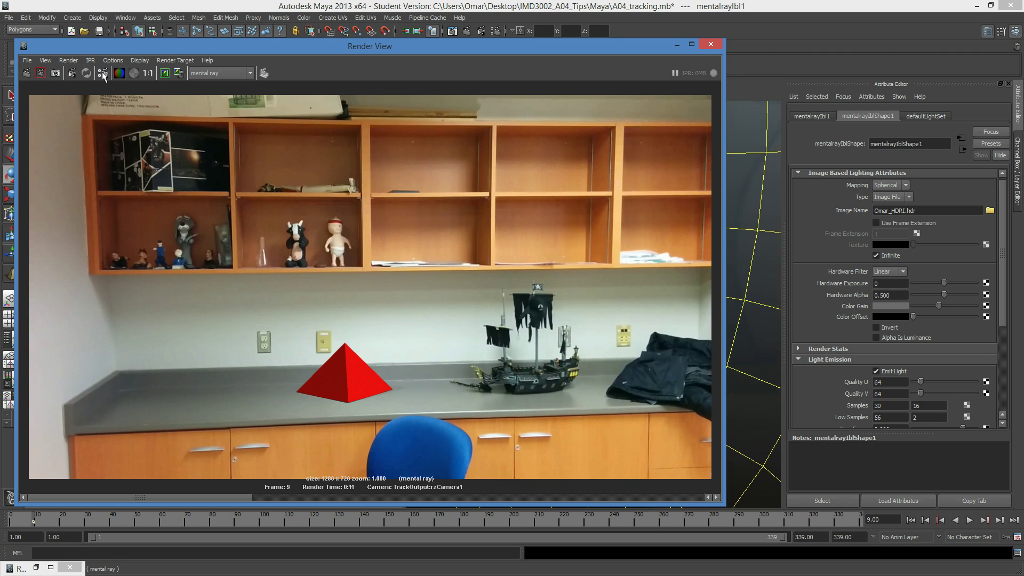
# Step: Keep that render, enable Final Gathering under Features, and render again
pyautogui.click(103, 74)
pyautogui.click(102, 74)
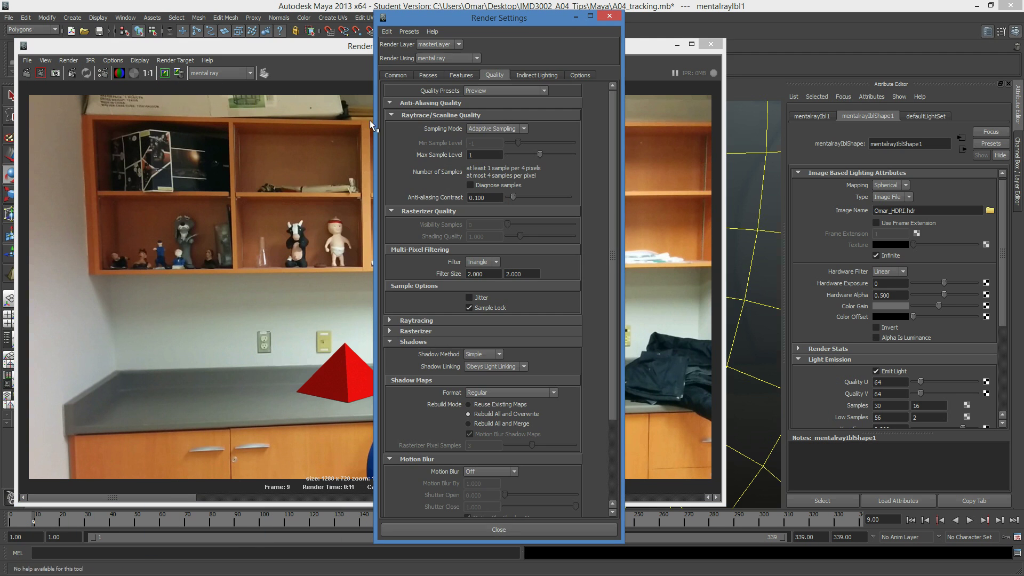
pyautogui.click(537, 76)
pyautogui.click(454, 76)
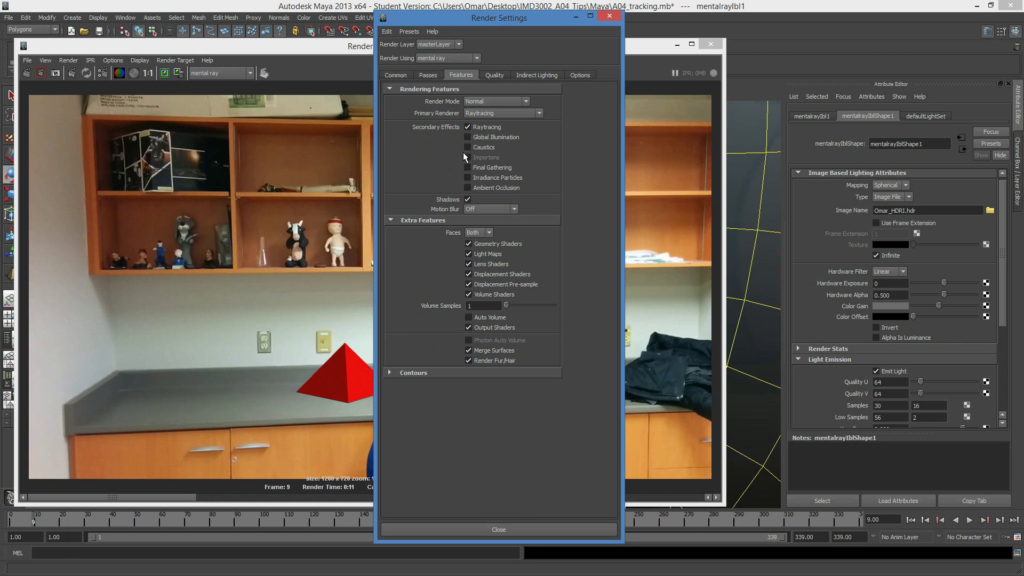
pyautogui.click(468, 167)
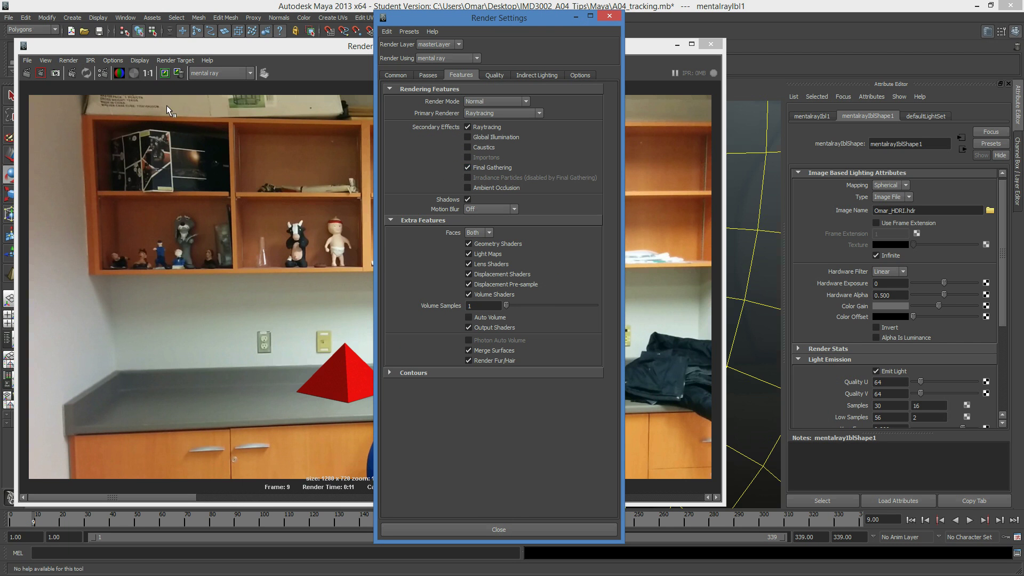
pyautogui.click(25, 74)
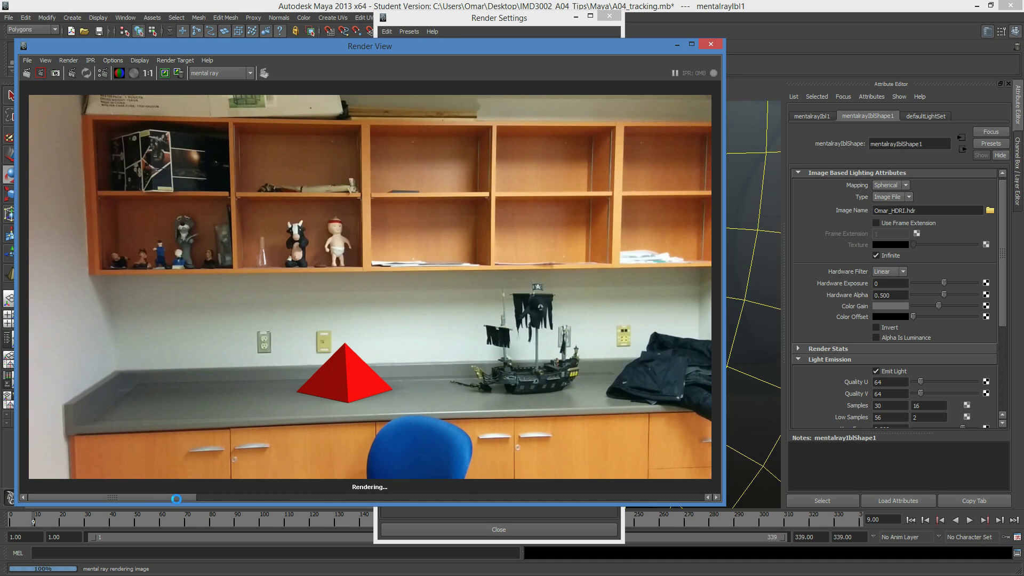
# Step: Scroll between the kept Preview render and the Final Gathering render to compare them
pyautogui.click(303, 497)
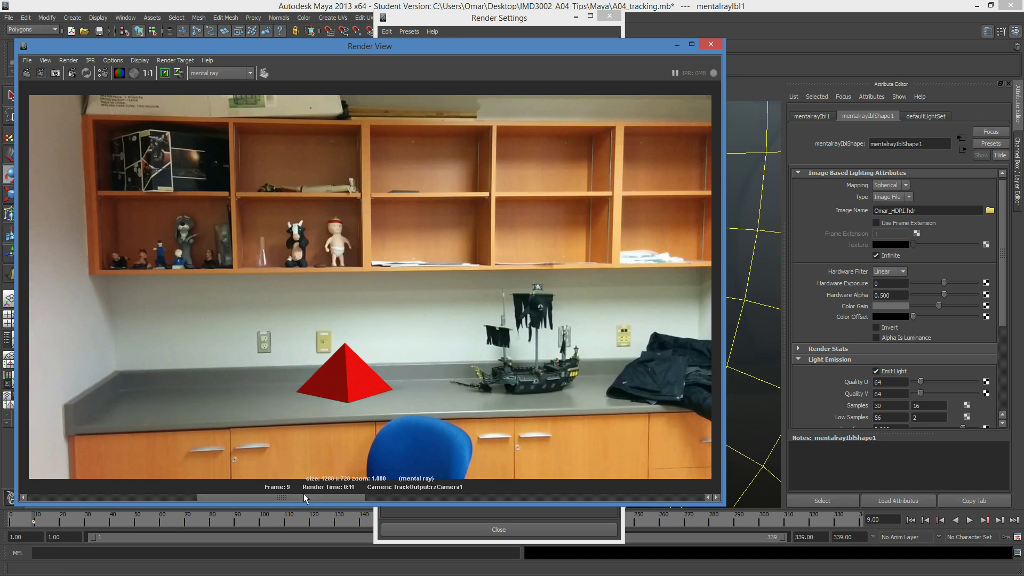
pyautogui.moveTo(300, 497); pyautogui.dragTo(198, 504)
pyautogui.click(239, 499)
pyautogui.moveTo(268, 498); pyautogui.dragTo(207, 504)
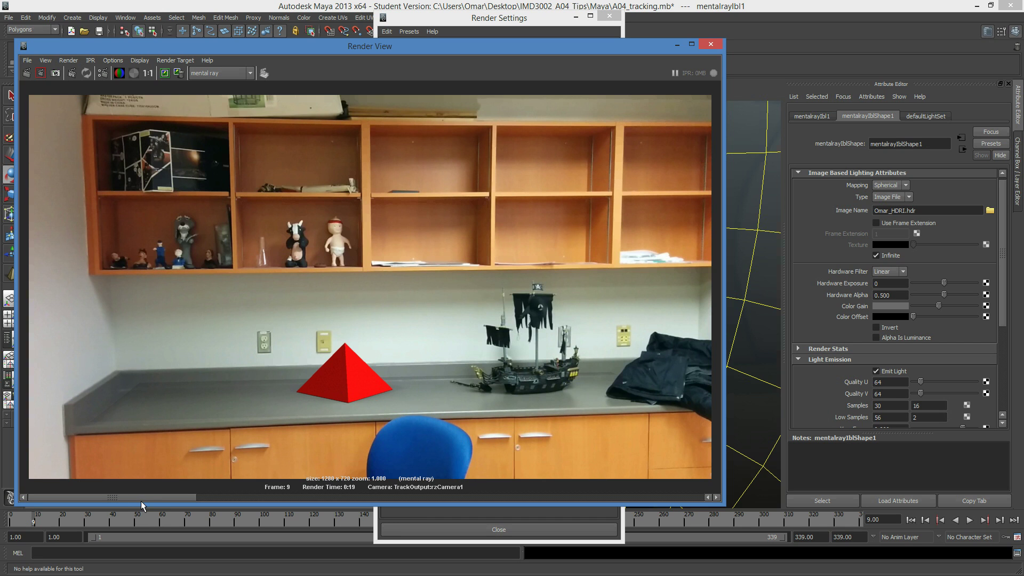
pyautogui.click(232, 496)
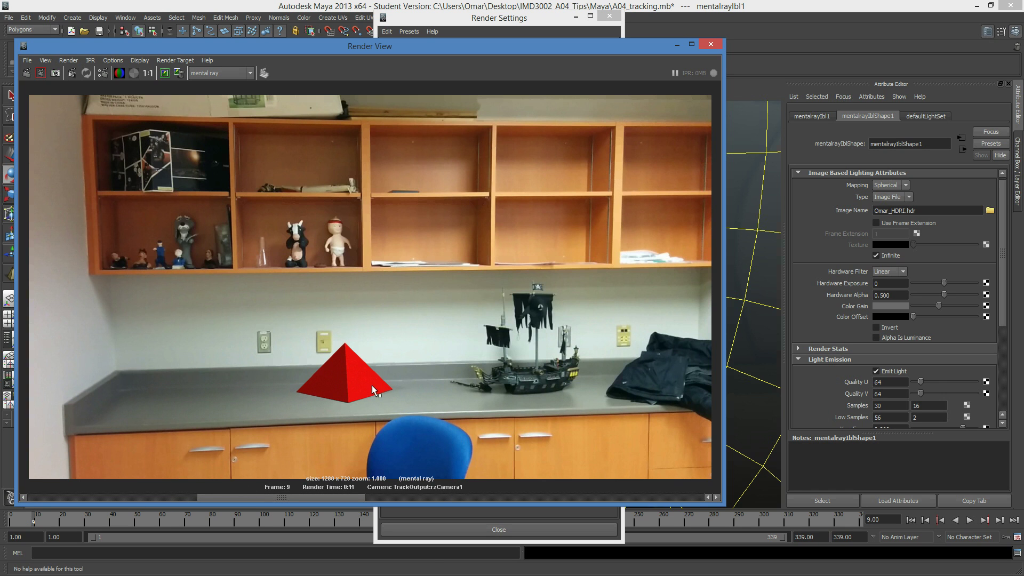
# Step: Render frame 173, then switch Final Gathering off in Render Settings and close it
pyautogui.click(711, 45)
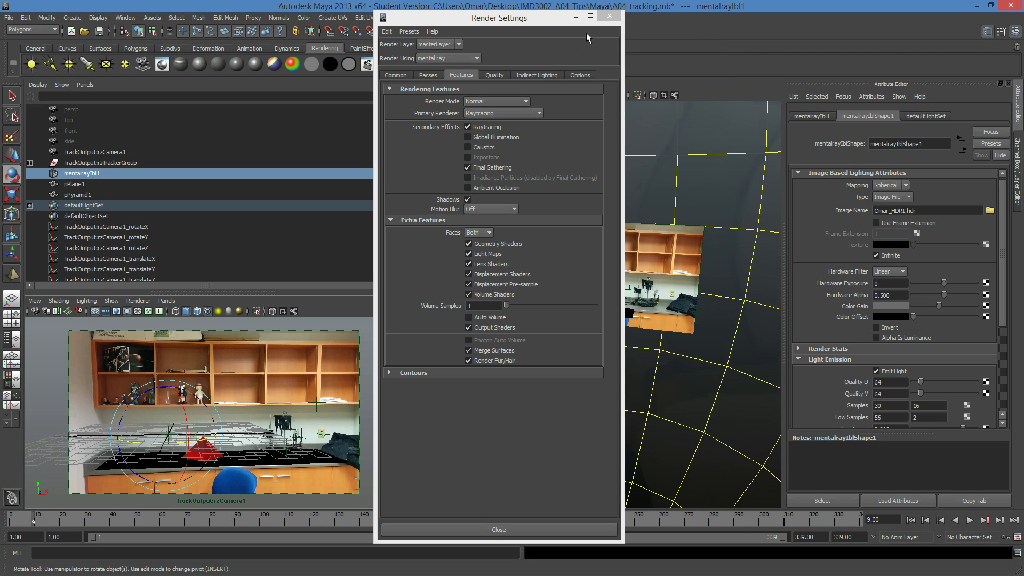
pyautogui.click(609, 16)
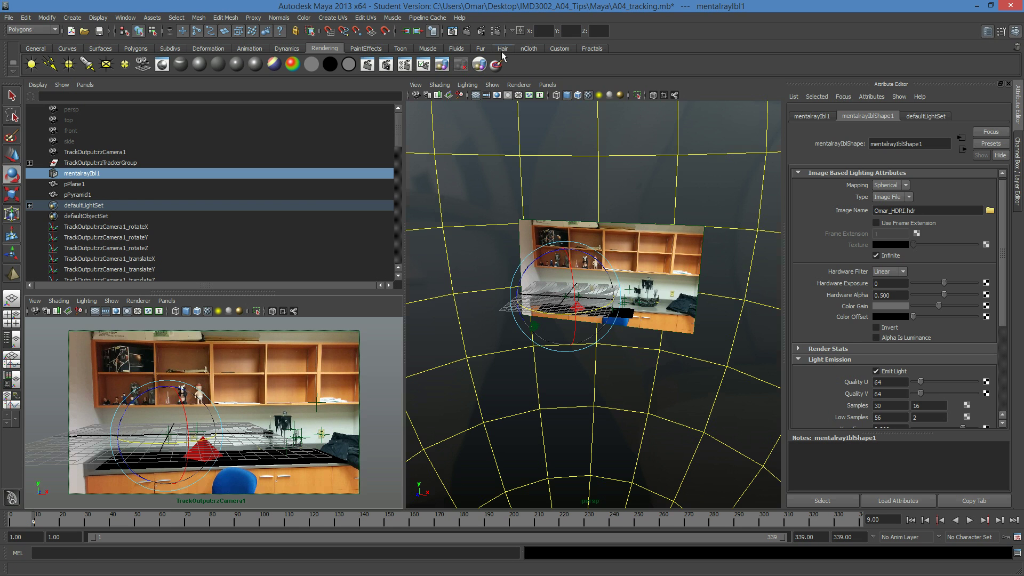
pyautogui.click(451, 30)
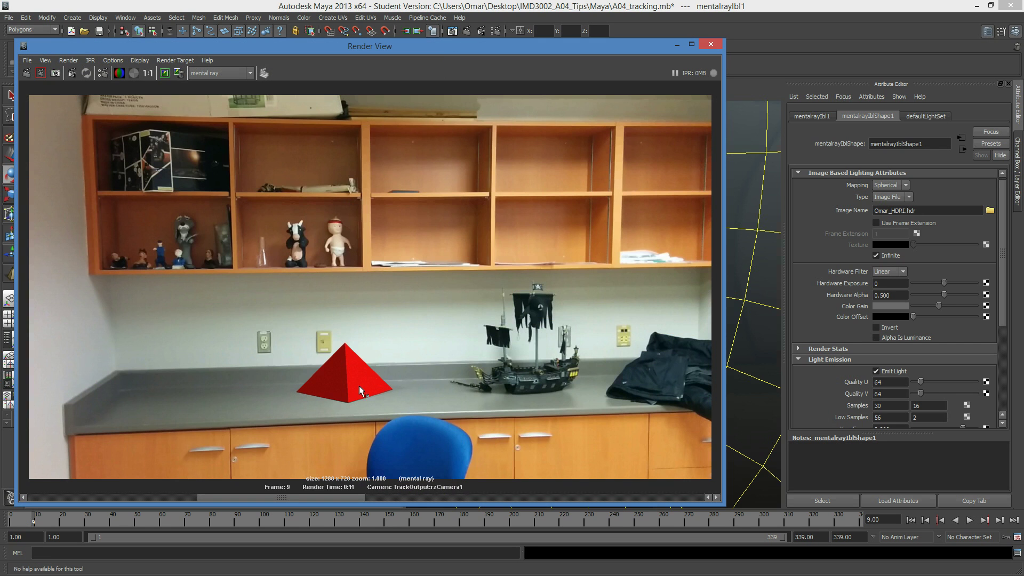
pyautogui.click(446, 520)
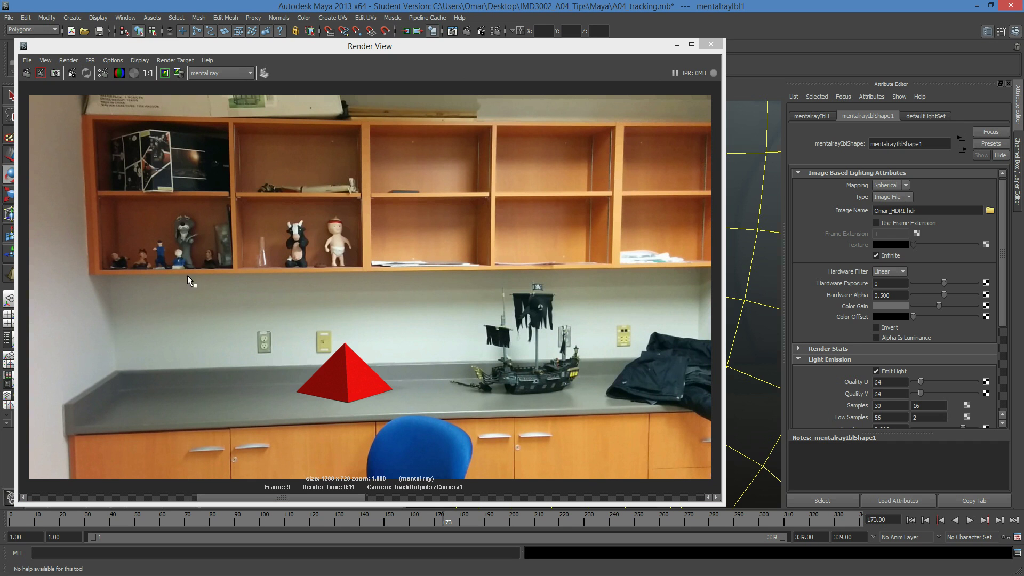
pyautogui.click(28, 73)
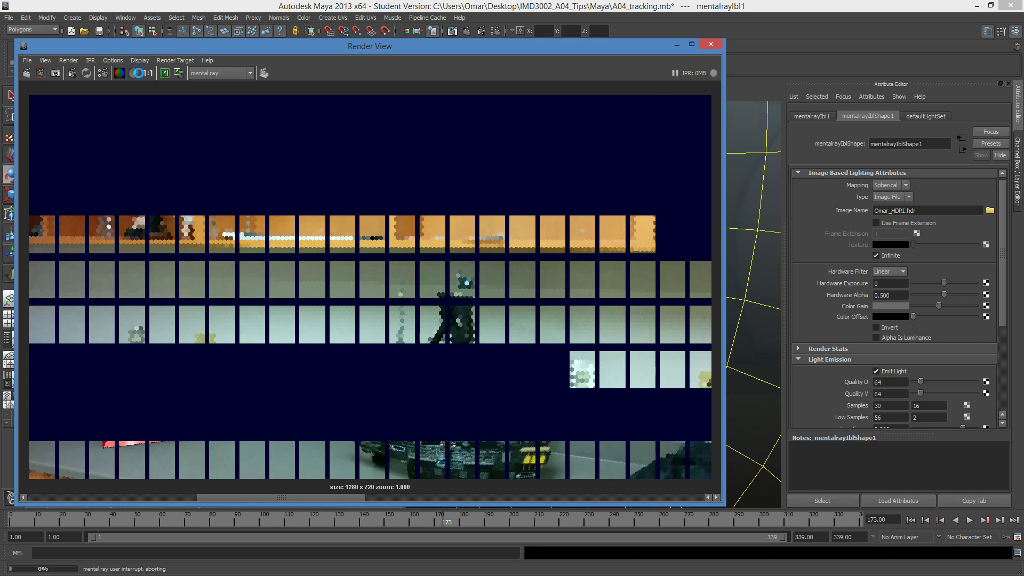
pyautogui.click(104, 70)
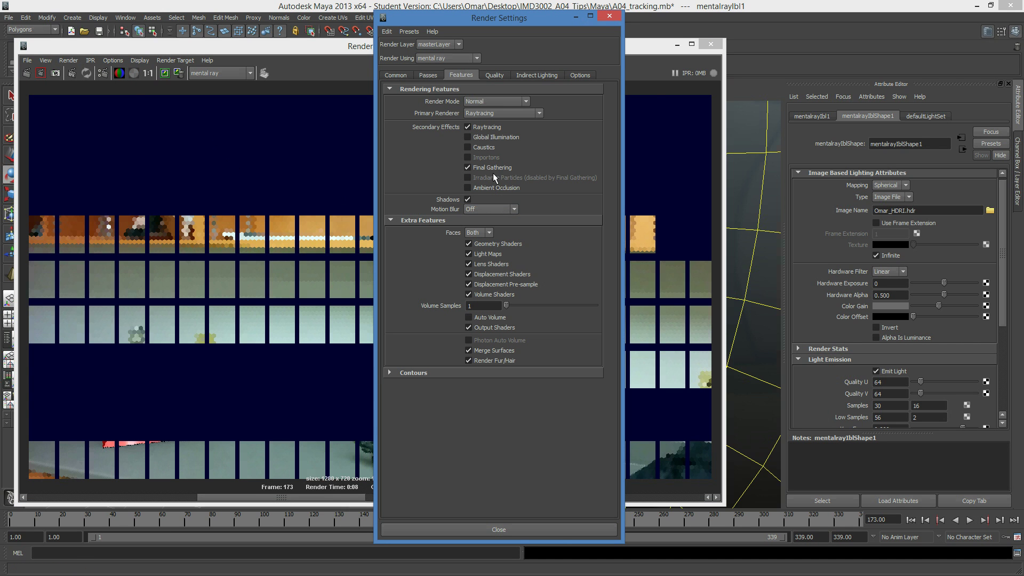
pyautogui.click(608, 18)
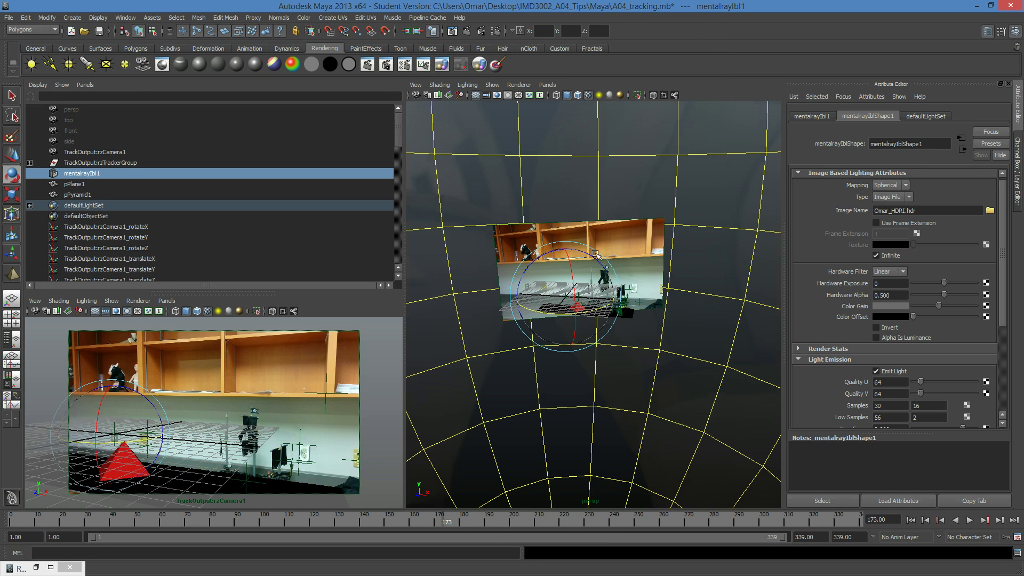
# Step: Uncheck Primary Visibility in mentalrayIblShape1's Render Stats so the HDR stays out of renders
pyautogui.scroll(2, 663, 263)
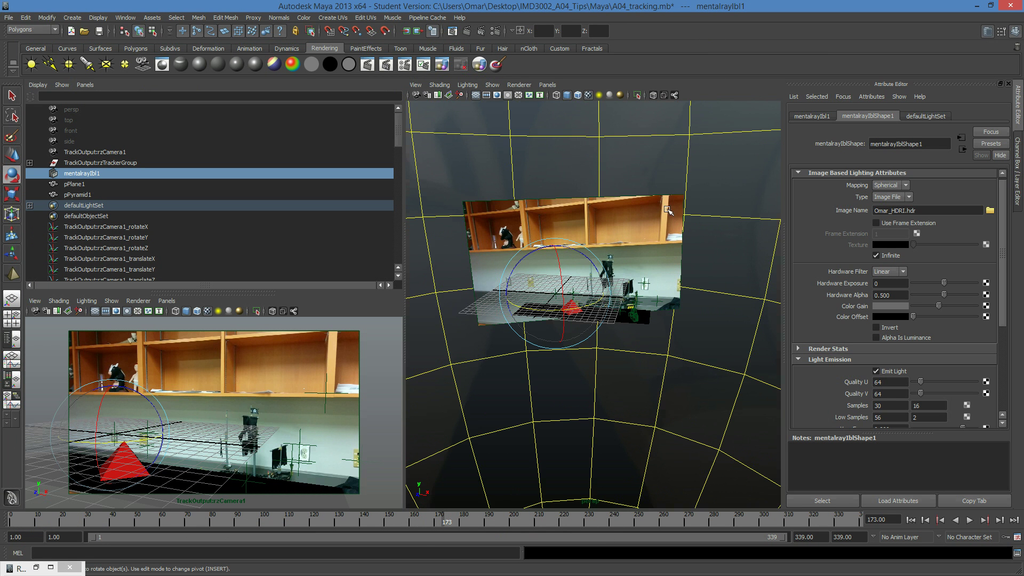
pyautogui.click(929, 115)
pyautogui.click(874, 117)
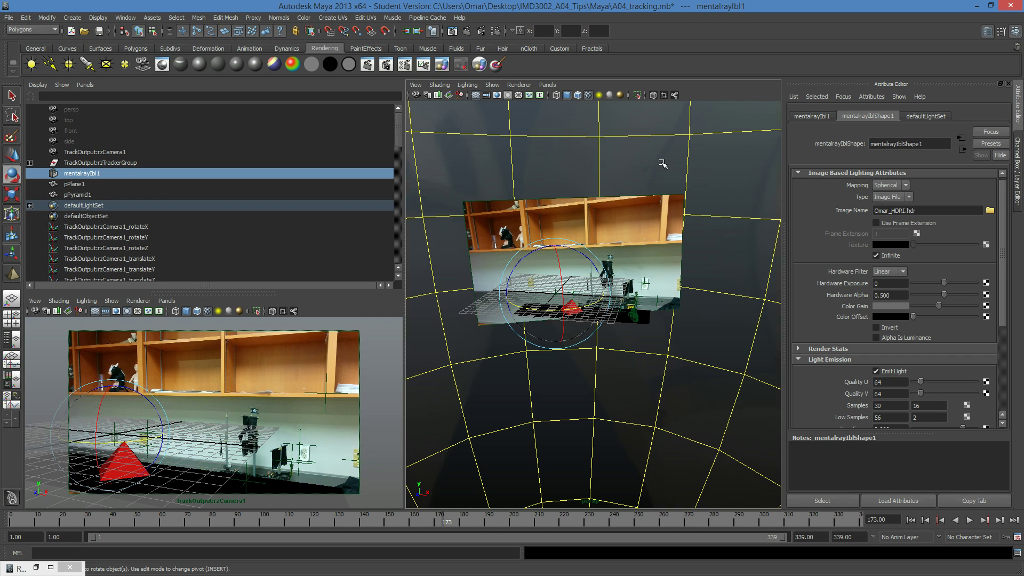
pyautogui.click(865, 348)
pyautogui.moveTo(1000, 263); pyautogui.dragTo(1002, 282)
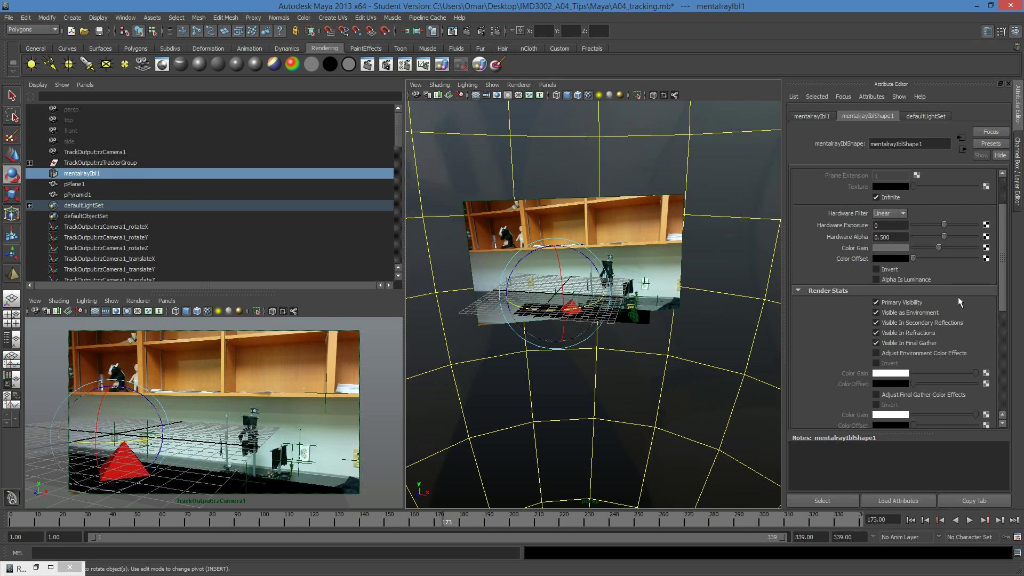
pyautogui.click(897, 302)
# Step: With nothing selected, render frame 9, inspect its alpha matte, then minimize Render View
pyautogui.click(655, 207)
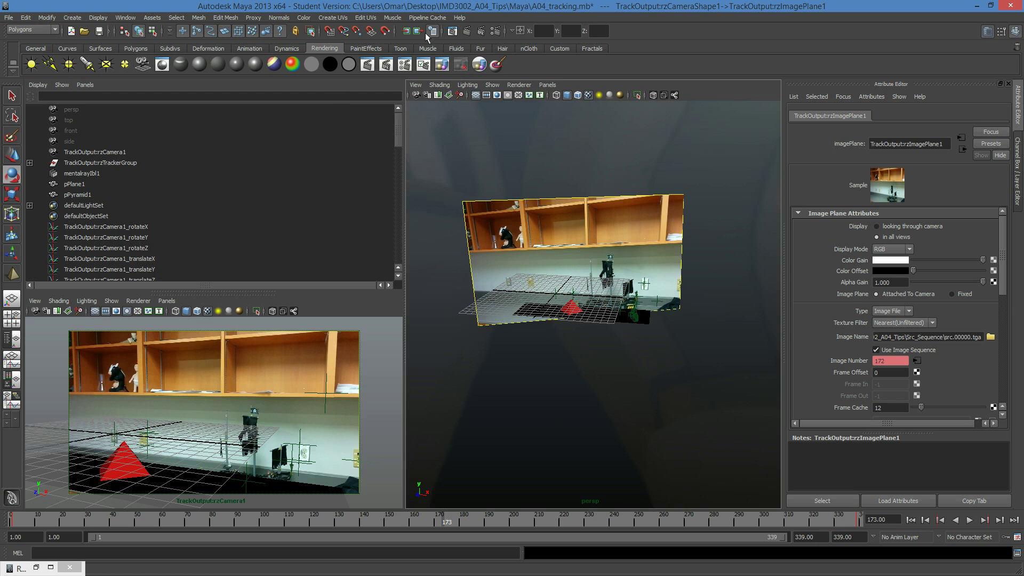
pyautogui.click(453, 31)
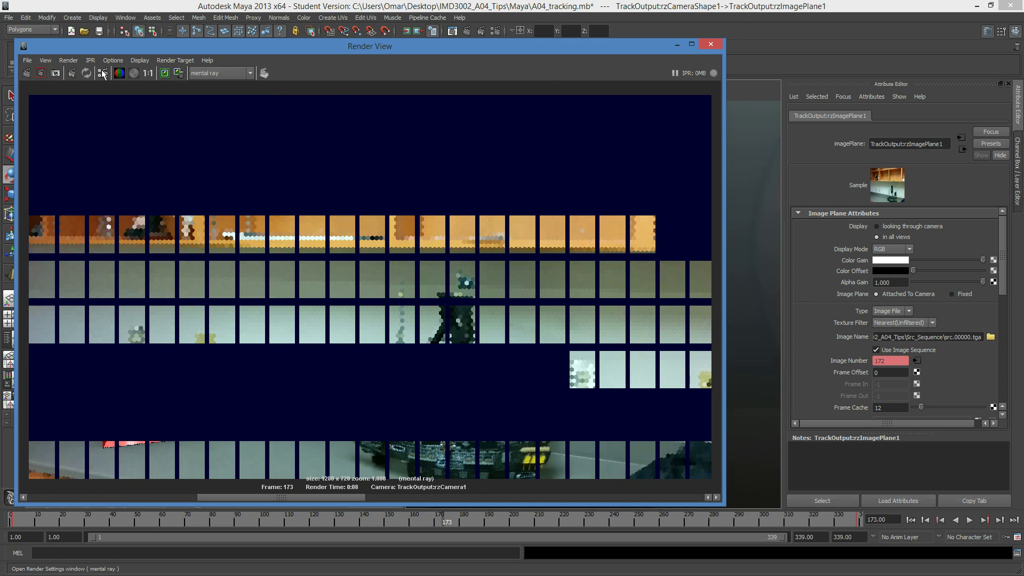
pyautogui.click(133, 497)
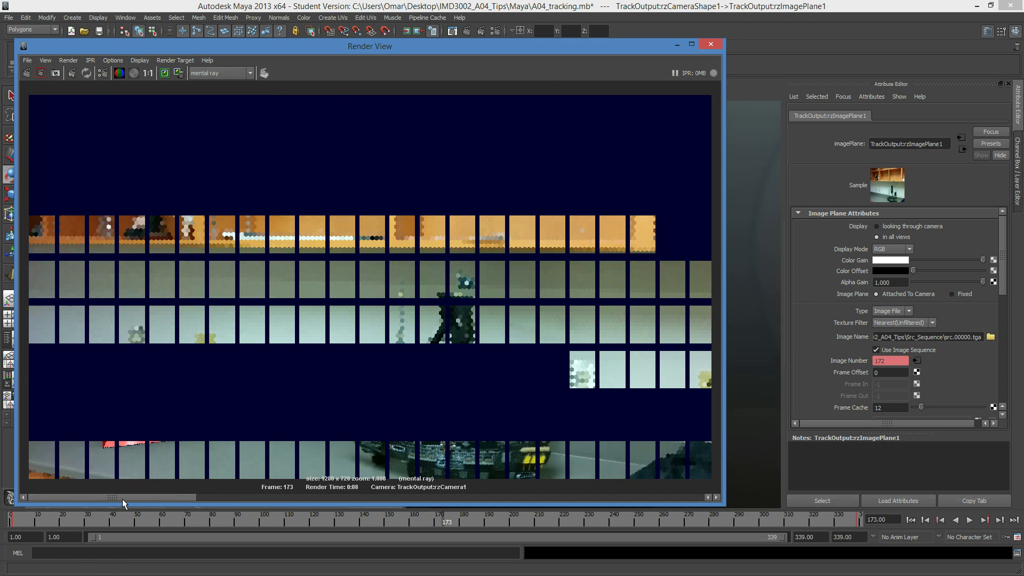
pyautogui.moveTo(128, 503); pyautogui.dragTo(353, 499)
pyautogui.click(134, 73)
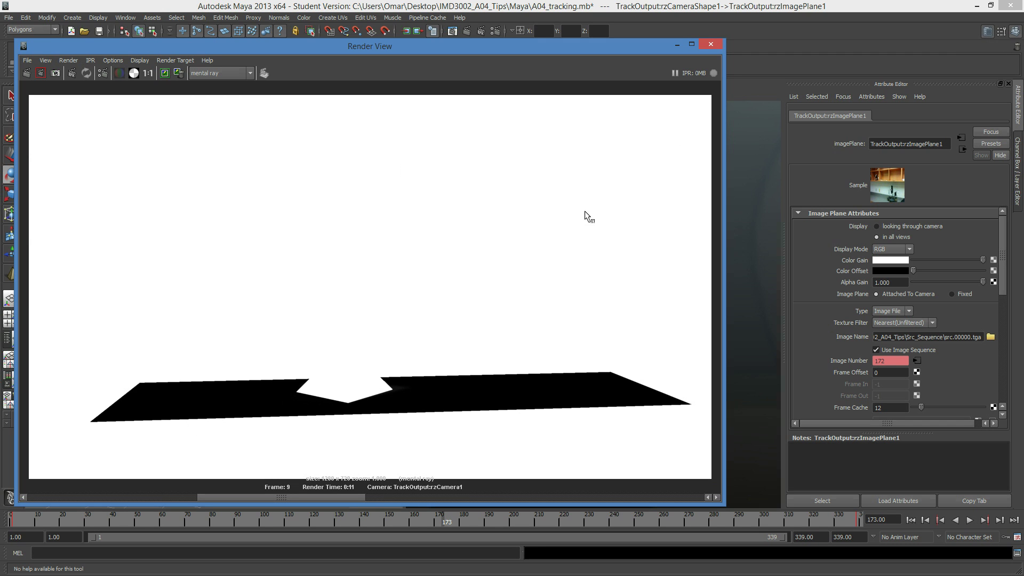
pyautogui.click(676, 47)
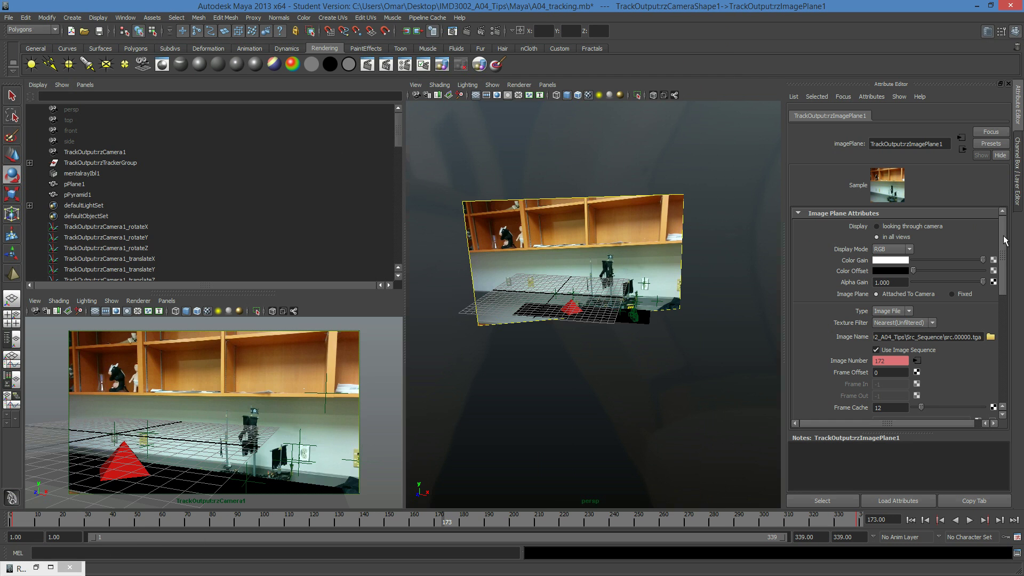
# Step: Change the image plane's Display Mode from RGB to None to hide the footage backplate
pyautogui.scroll(-2, 1005, 251)
pyautogui.scroll(-1, 1005, 251)
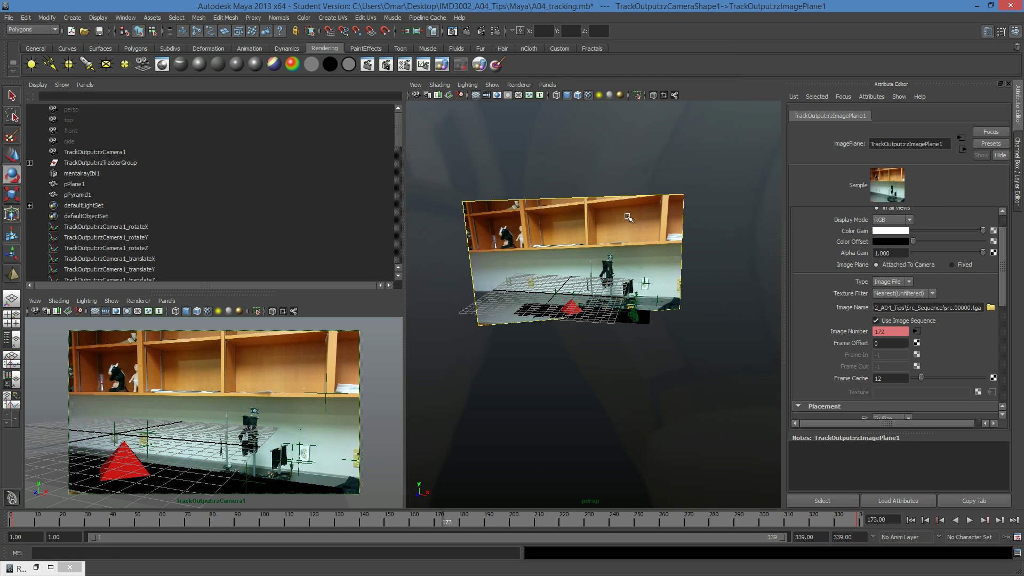
pyautogui.scroll(-1, 1007, 271)
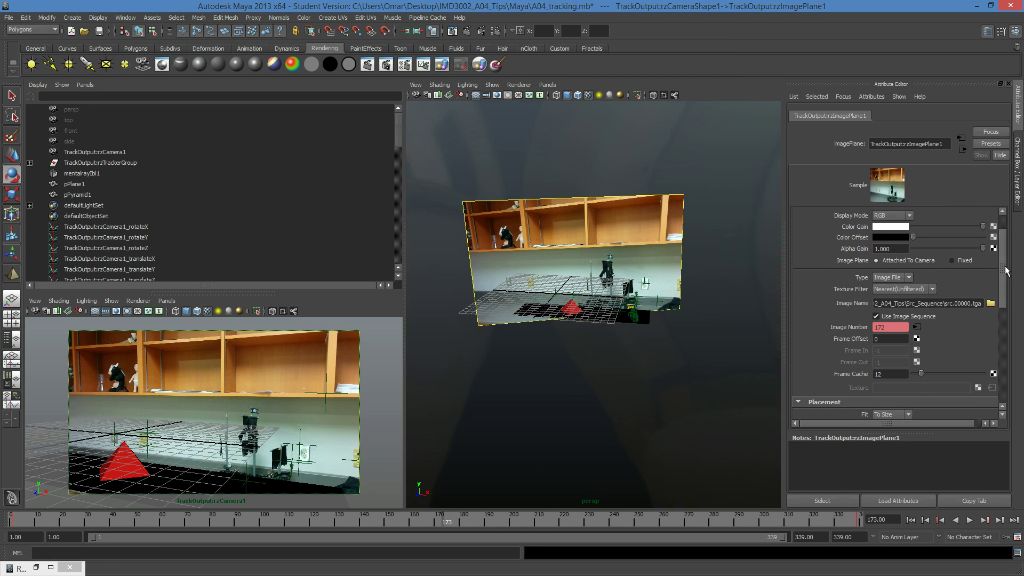
pyautogui.moveTo(1005, 271)
pyautogui.mouseDown()
pyautogui.moveTo(1011, 377)
pyautogui.moveTo(1003, 356)
pyautogui.moveTo(1001, 367)
pyautogui.moveTo(1022, 231)
pyautogui.mouseUp()
pyautogui.click(900, 371)
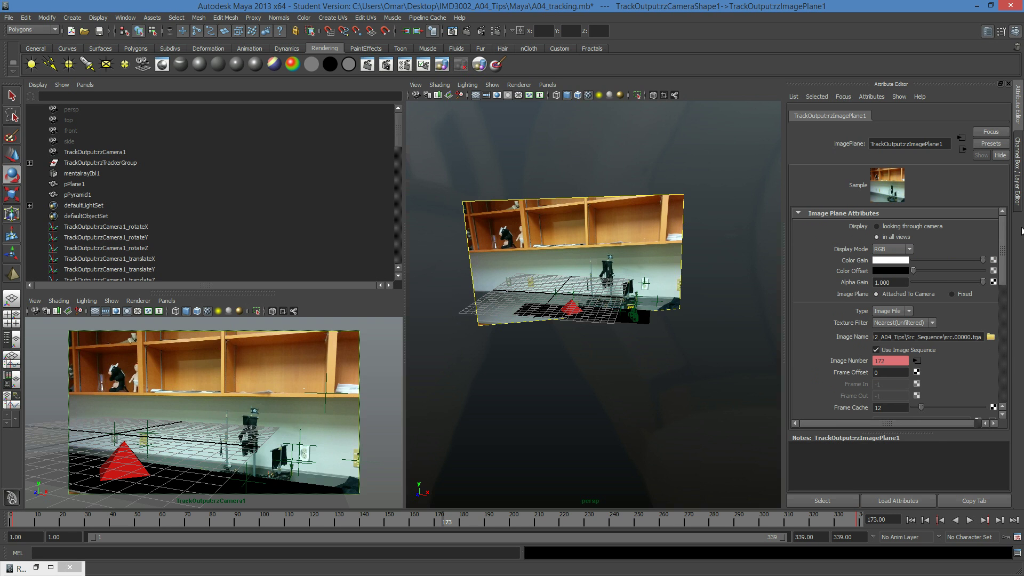
pyautogui.click(909, 250)
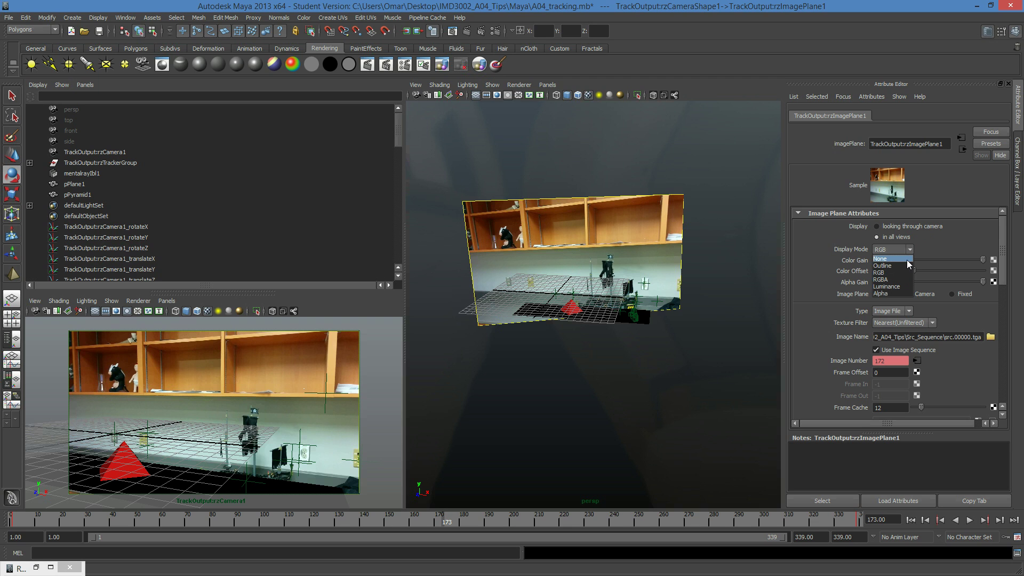
pyautogui.click(906, 259)
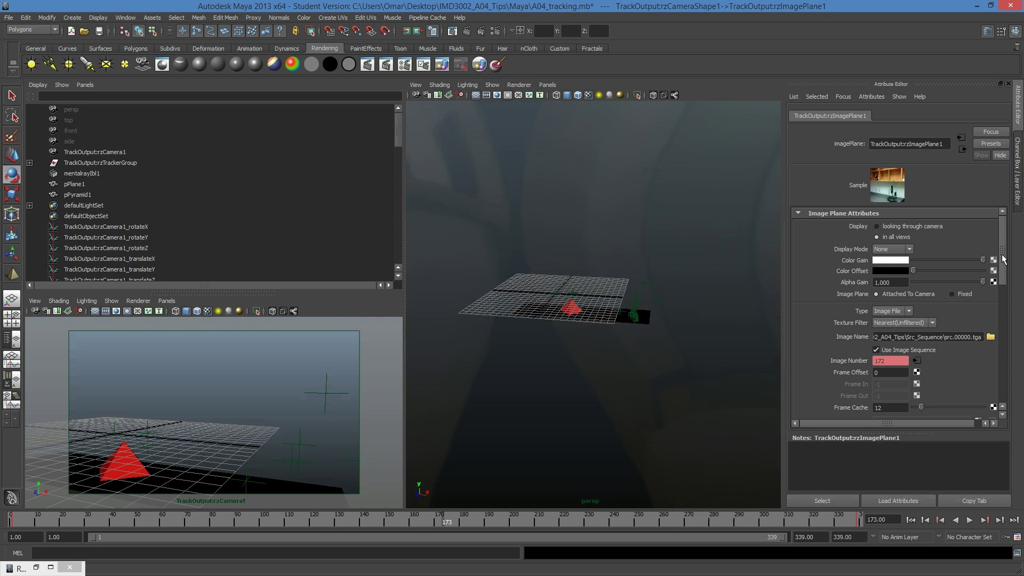
pyautogui.scroll(-1, 1003, 261)
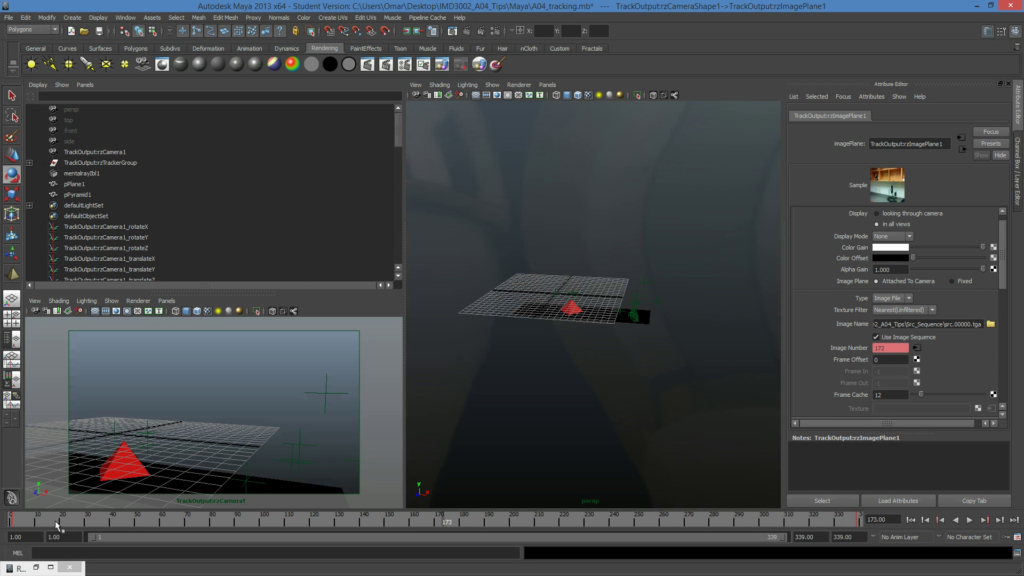
# Step: Render the current frame from the tracked camera, dismissing the view-selection prompt
pyautogui.click(338, 184)
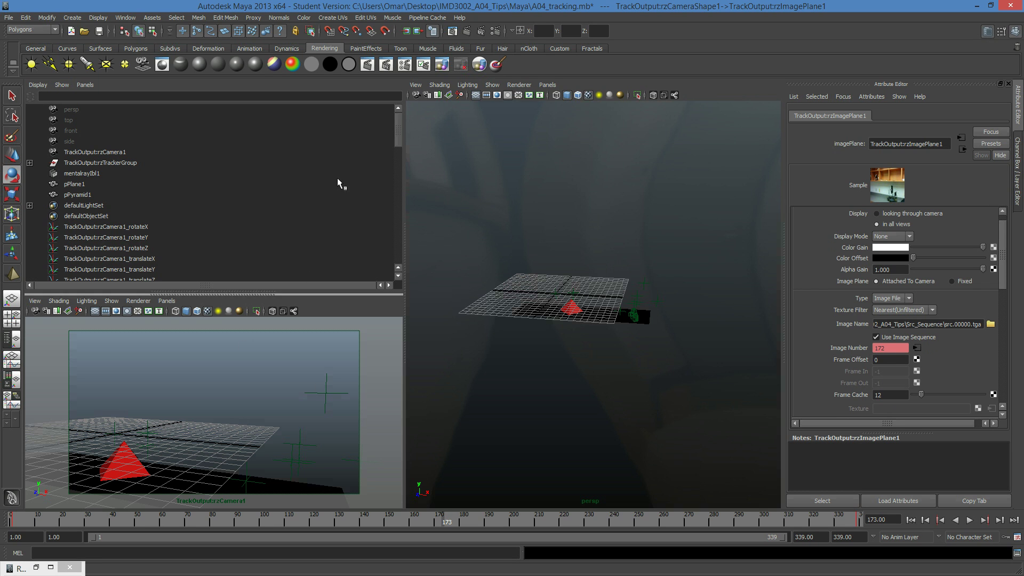
pyautogui.click(468, 30)
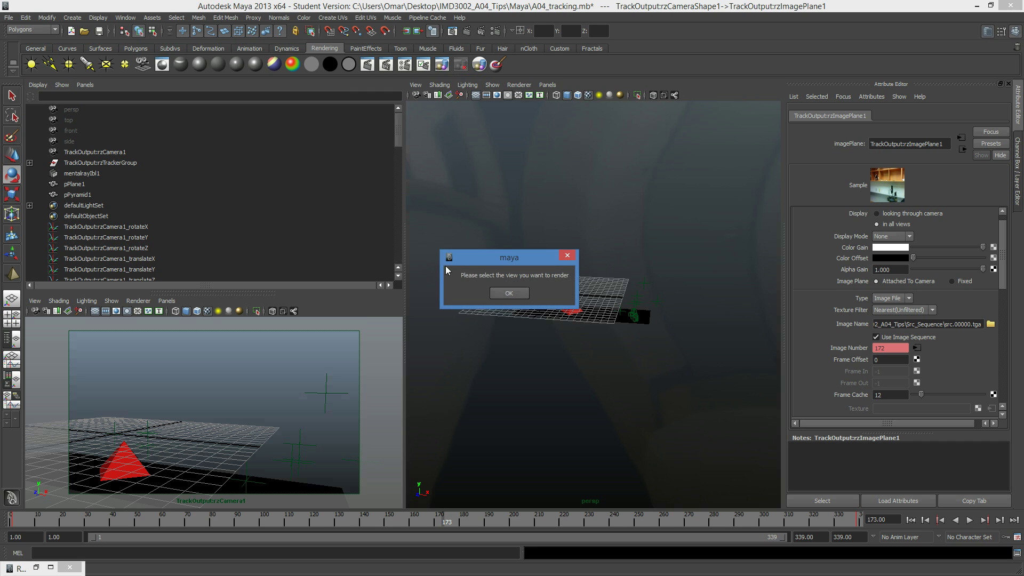
pyautogui.click(509, 293)
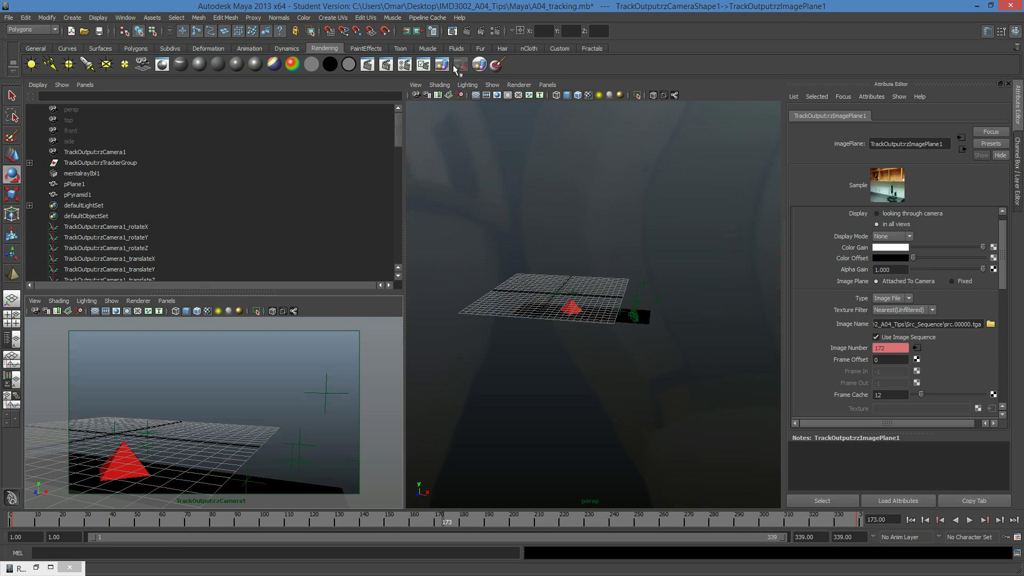
pyautogui.click(471, 33)
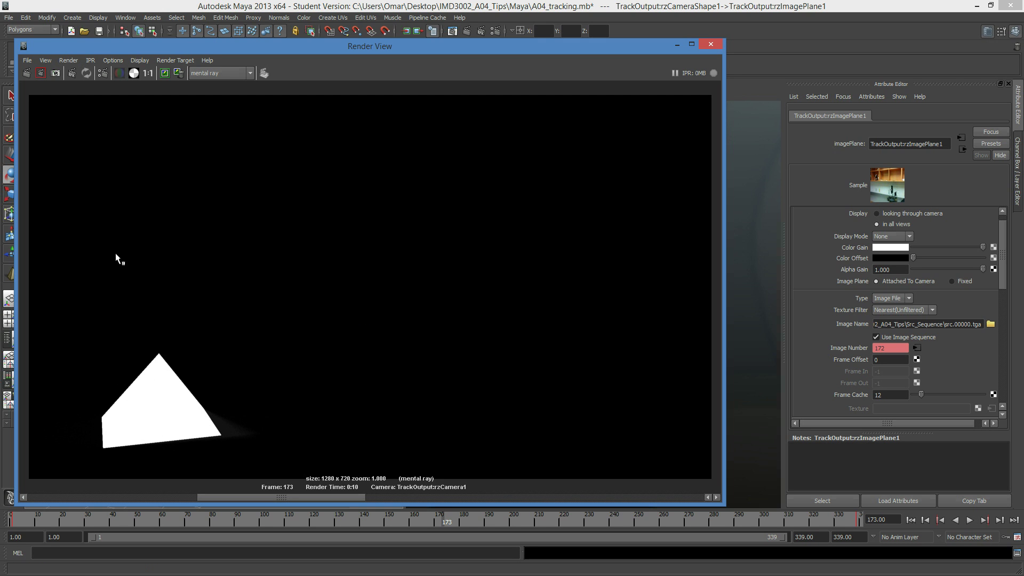
# Step: Compare the render's RGB and alpha channels, ending on the full-colour view
pyautogui.click(119, 73)
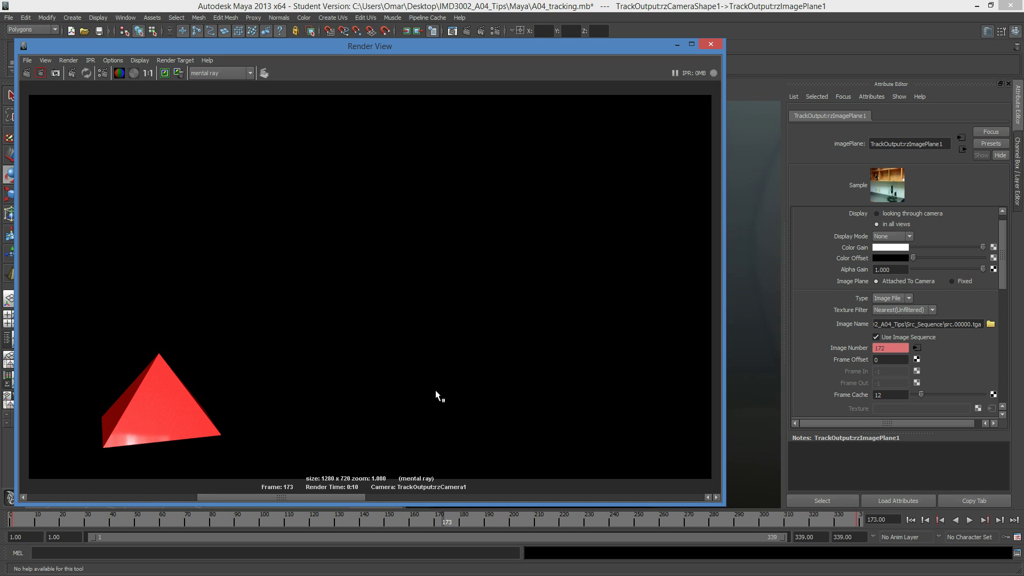
pyautogui.click(134, 73)
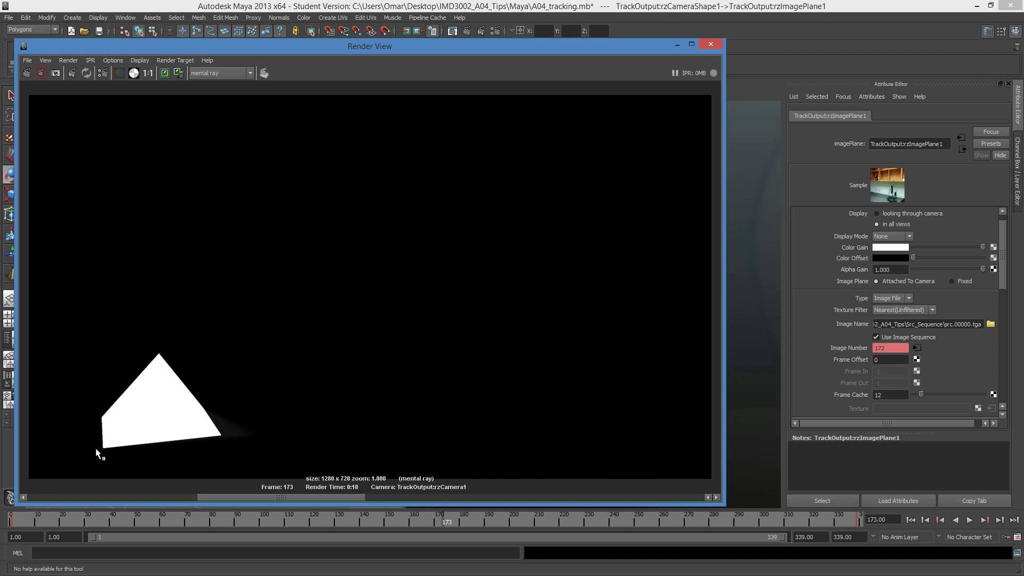
pyautogui.click(117, 73)
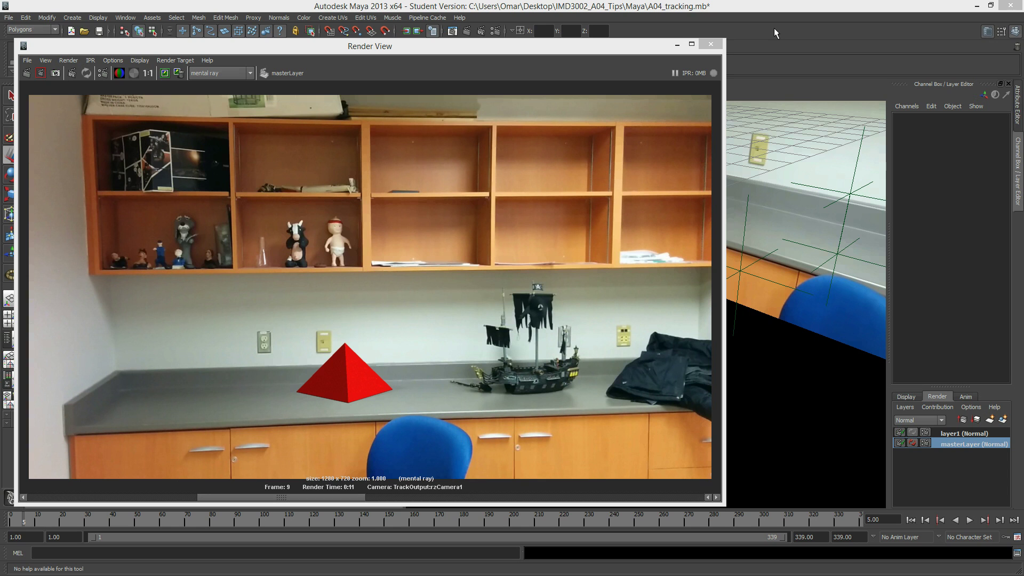
# Step: Minimize Render View, then select mentalrayIbl1 and show its image-based lighting attributes
pyautogui.click(773, 28)
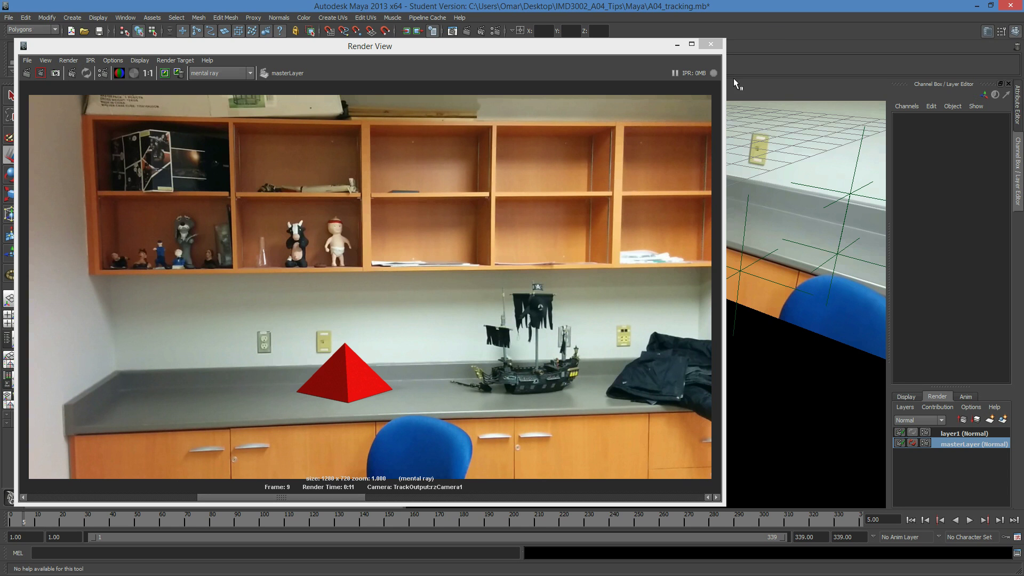
pyautogui.click(678, 45)
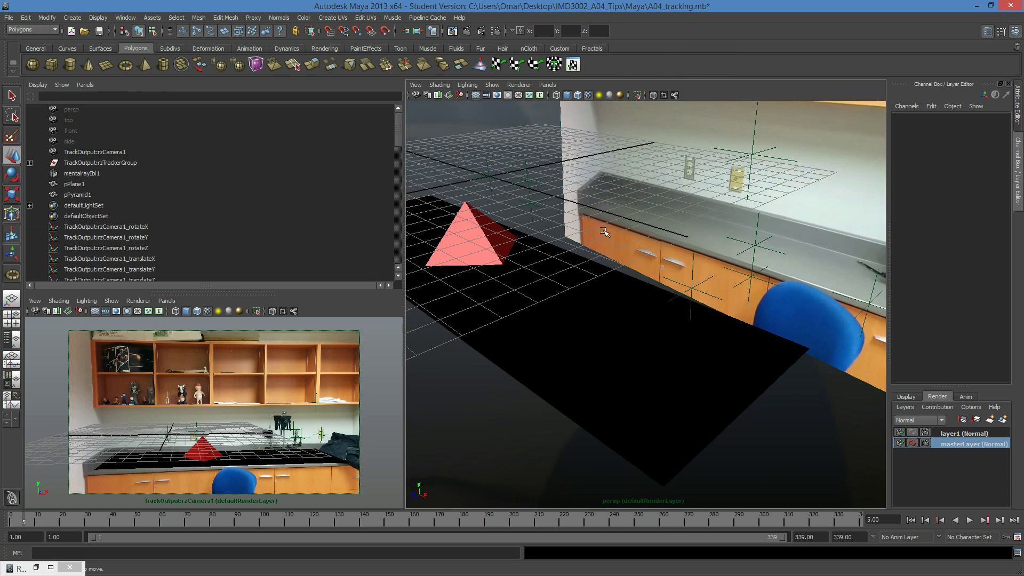
pyautogui.scroll(-10, 604, 231)
pyautogui.moveTo(579, 136); pyautogui.dragTo(462, 273)
pyautogui.moveTo(533, 171); pyautogui.dragTo(421, 416)
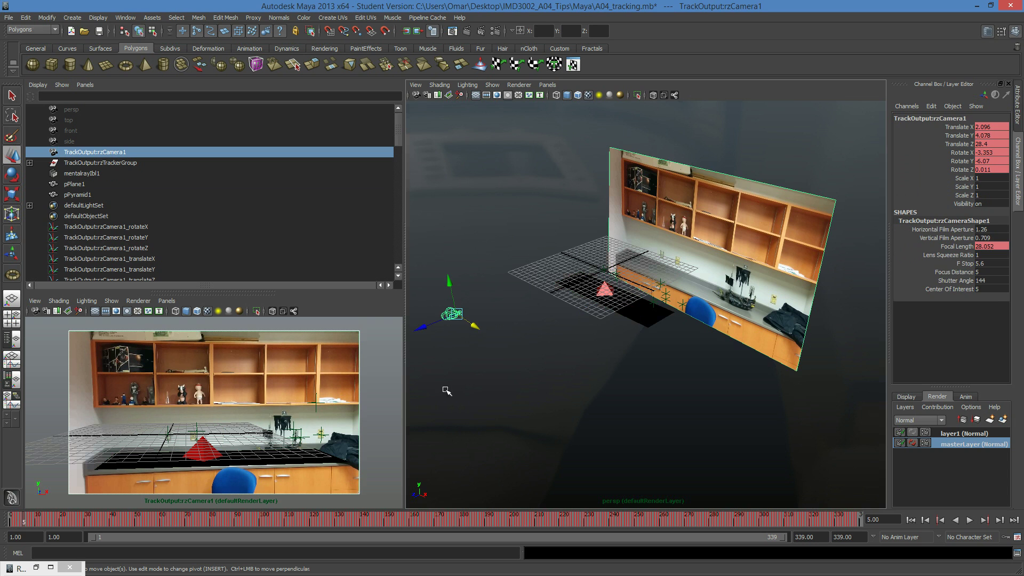
pyautogui.moveTo(533, 160); pyautogui.dragTo(413, 237)
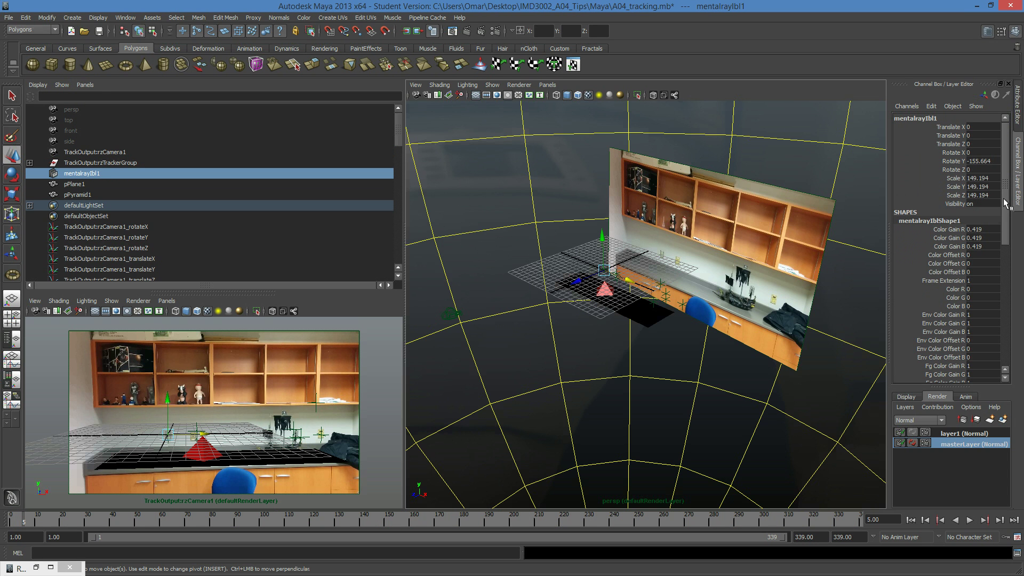
pyautogui.click(1018, 104)
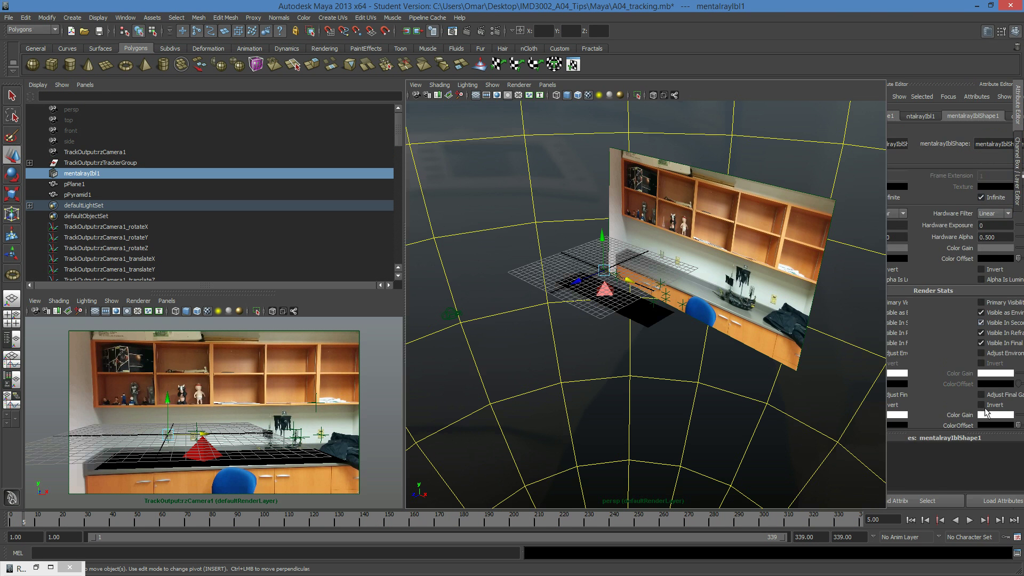
pyautogui.scroll(-5, 930, 344)
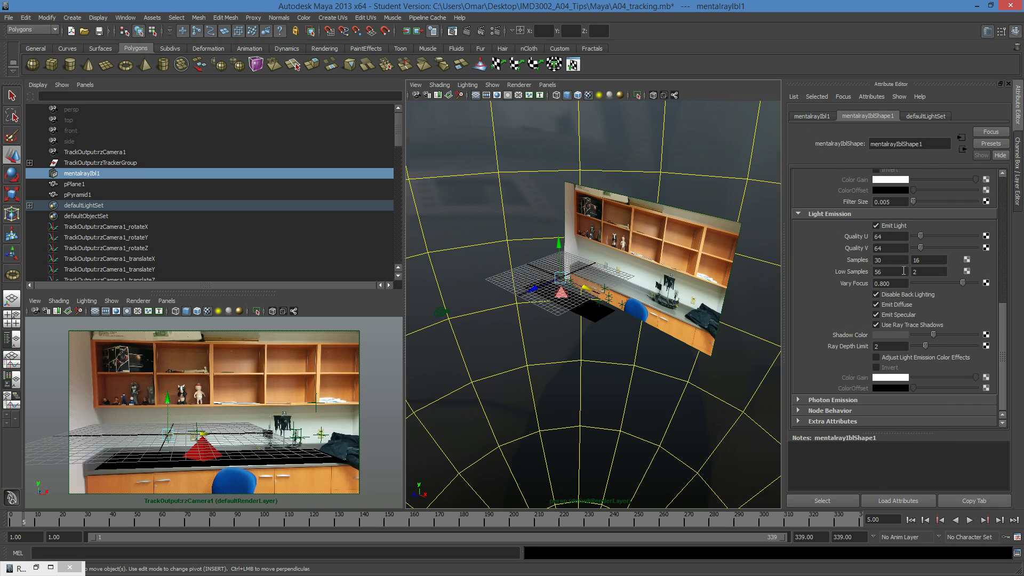
pyautogui.scroll(8, 901, 229)
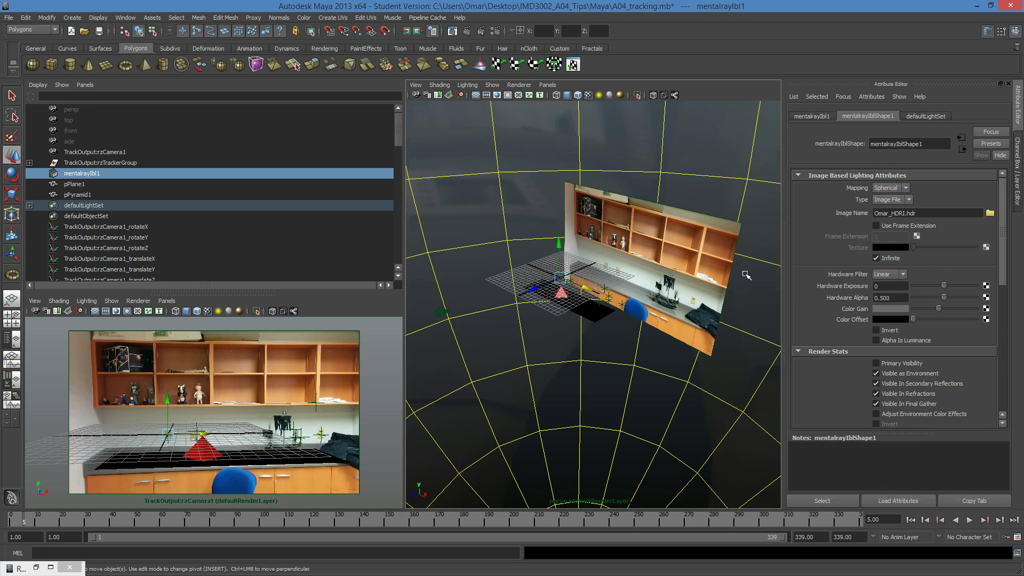
# Step: Enable Final Gathering in the mental ray Render Settings
pyautogui.click(494, 31)
pyautogui.click(468, 167)
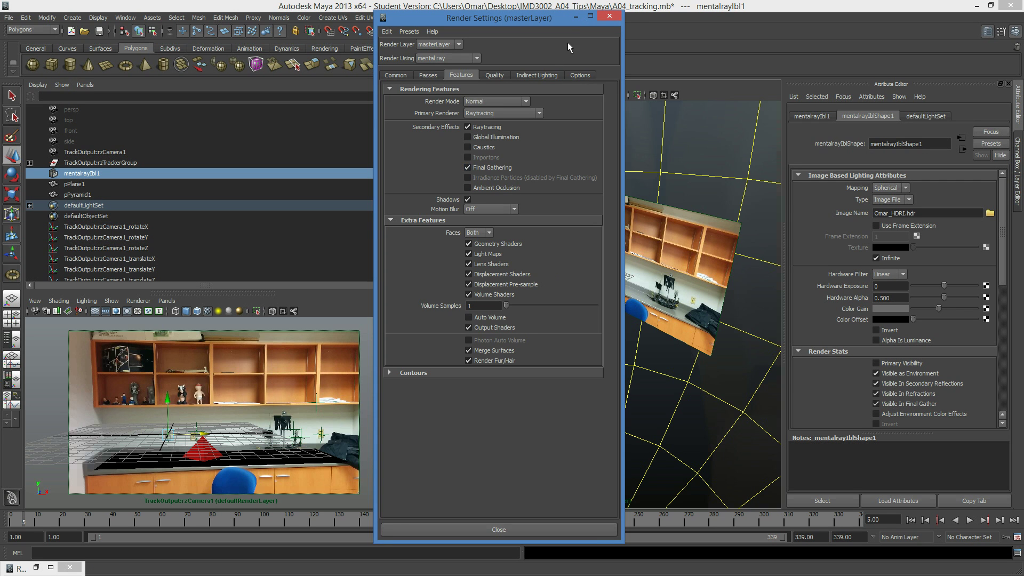
pyautogui.click(576, 17)
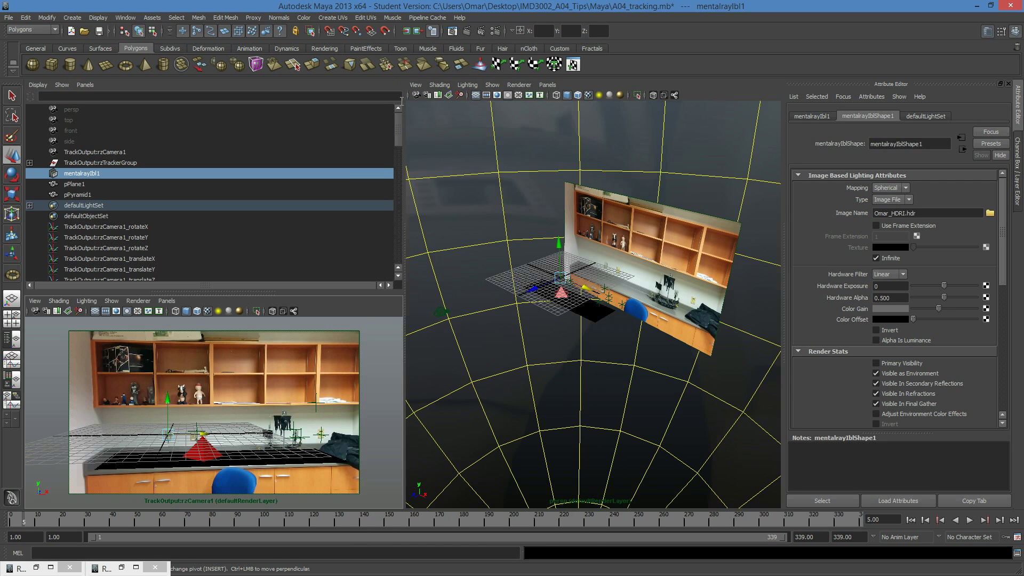
# Step: Render the frame, keep that image for comparison, and re-render with Final Gathering
pyautogui.click(460, 30)
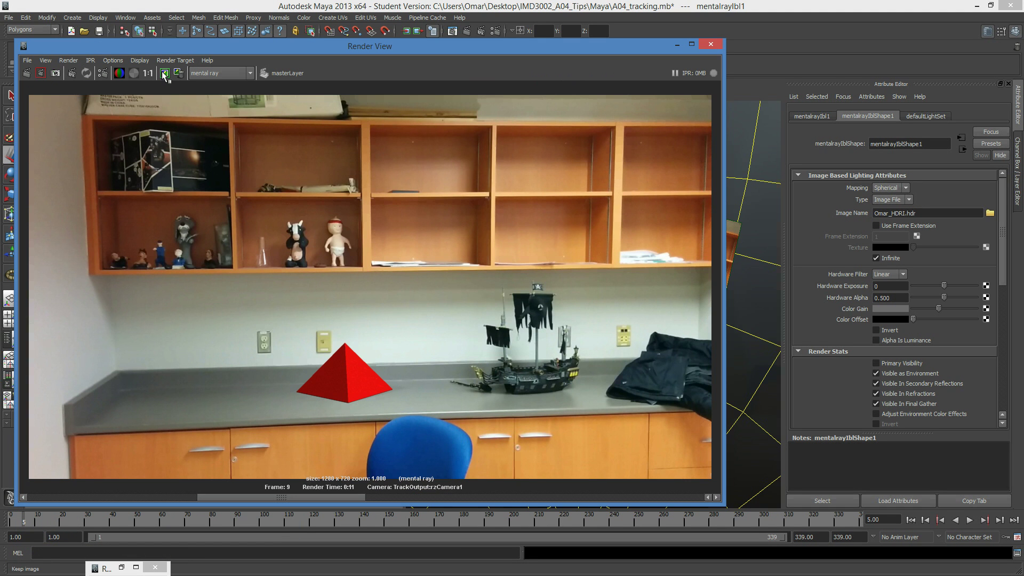
pyautogui.click(165, 74)
pyautogui.click(27, 76)
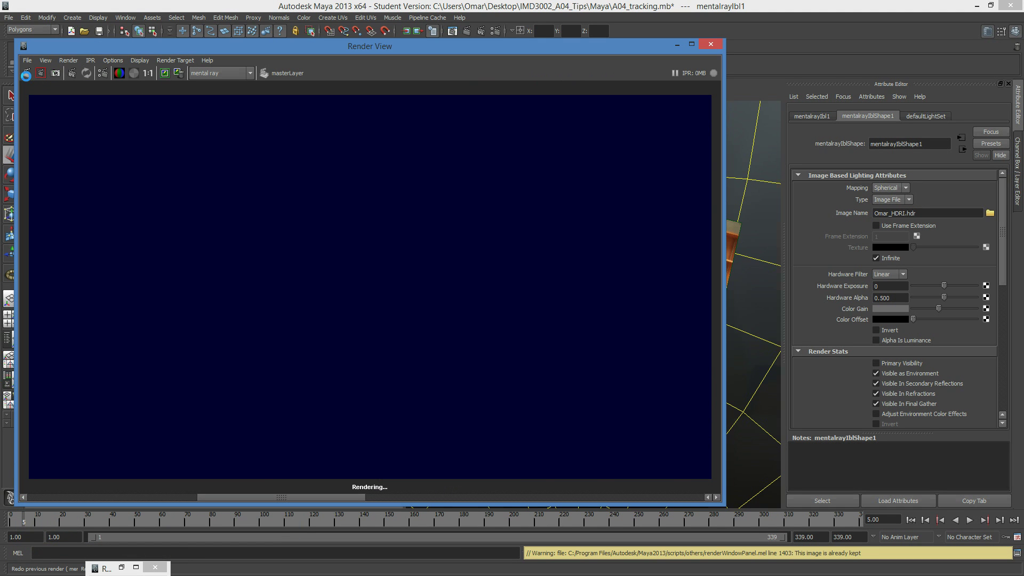